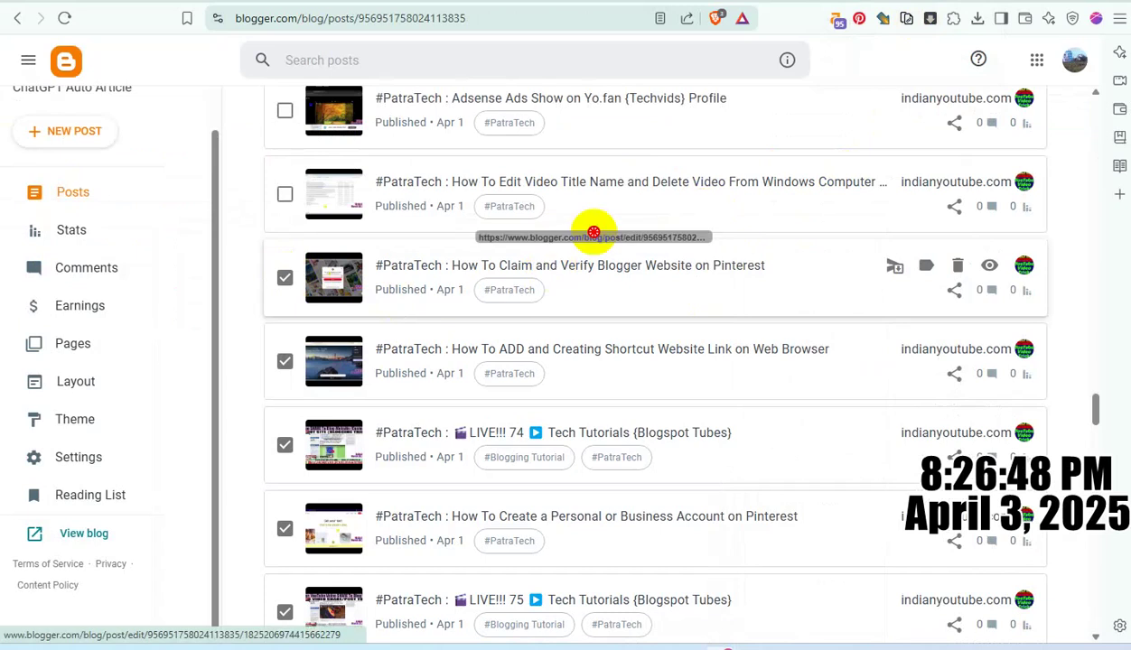
Replace the description heading in the "How To Claim and Verify Blogger Website on Pinterest" post with "本教學影片的說明 {Běn jiàoxué yǐngpiàn de shuōmíng}:" and update it.
click(569, 265)
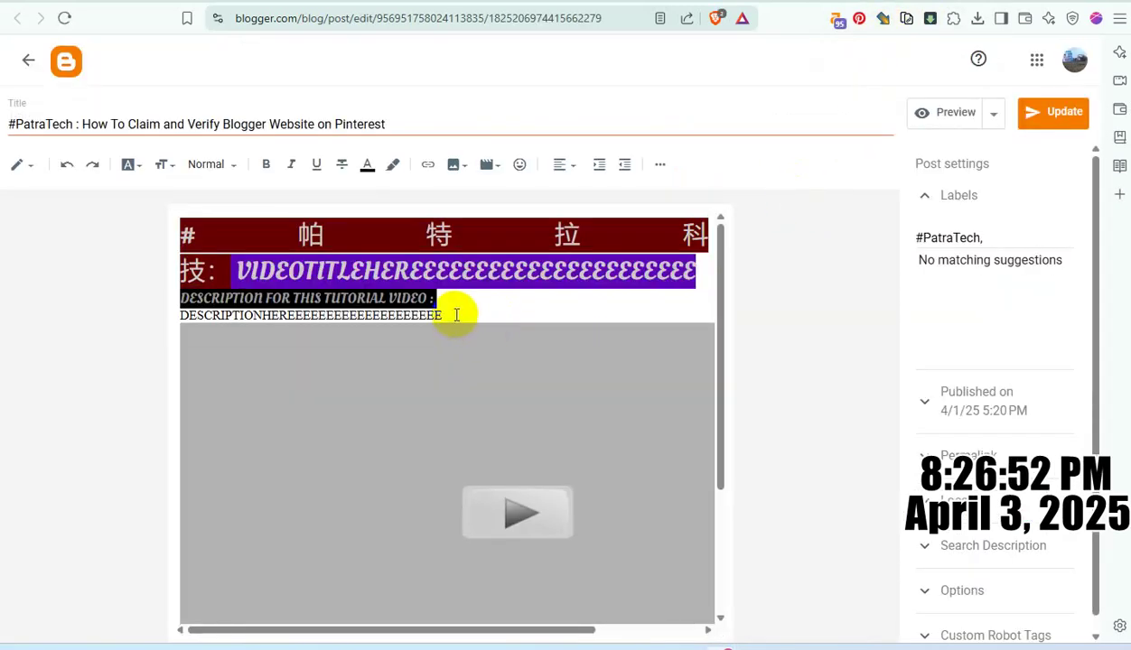
drag(456, 314, 144, 217)
click(66, 179)
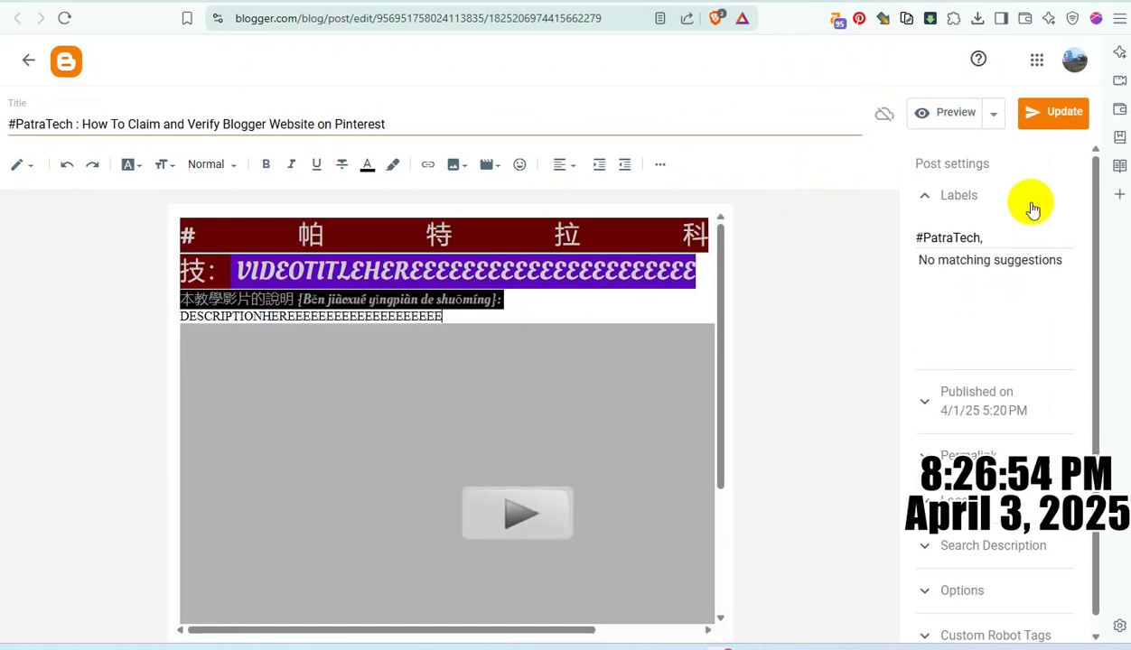
click(1052, 134)
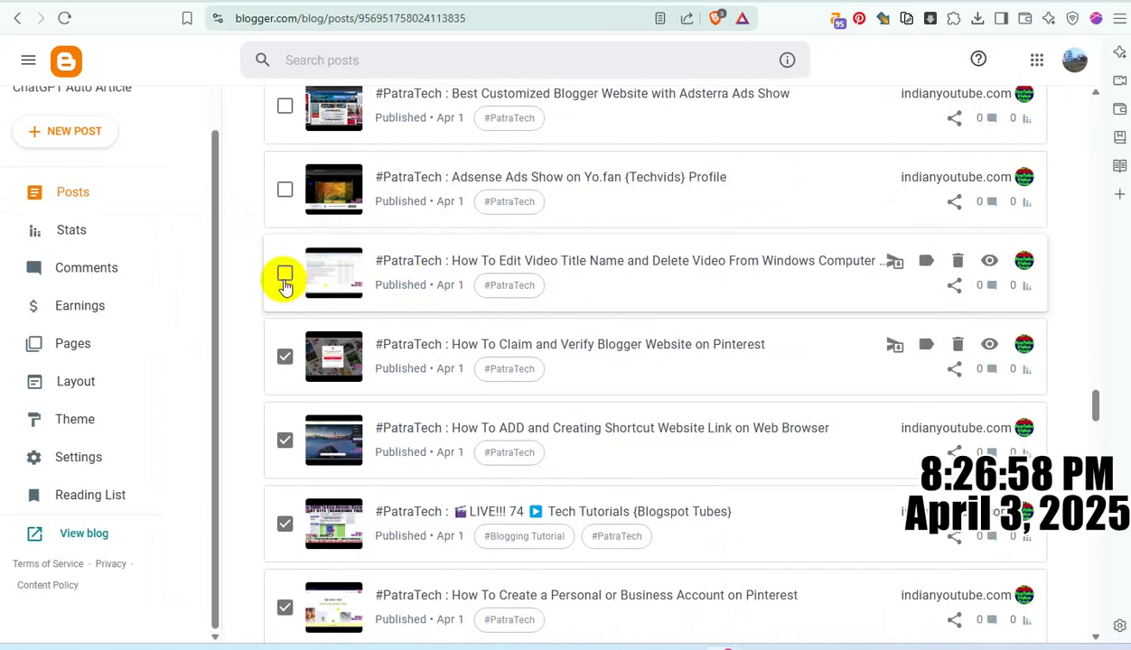
Replace the description heading in the "How To Edit Video Title Name and Delete Video" post with "本教學影片的說明 {Běn jiàoxué yǐngpiàn de shuōmíng}:" and update it.
click(487, 263)
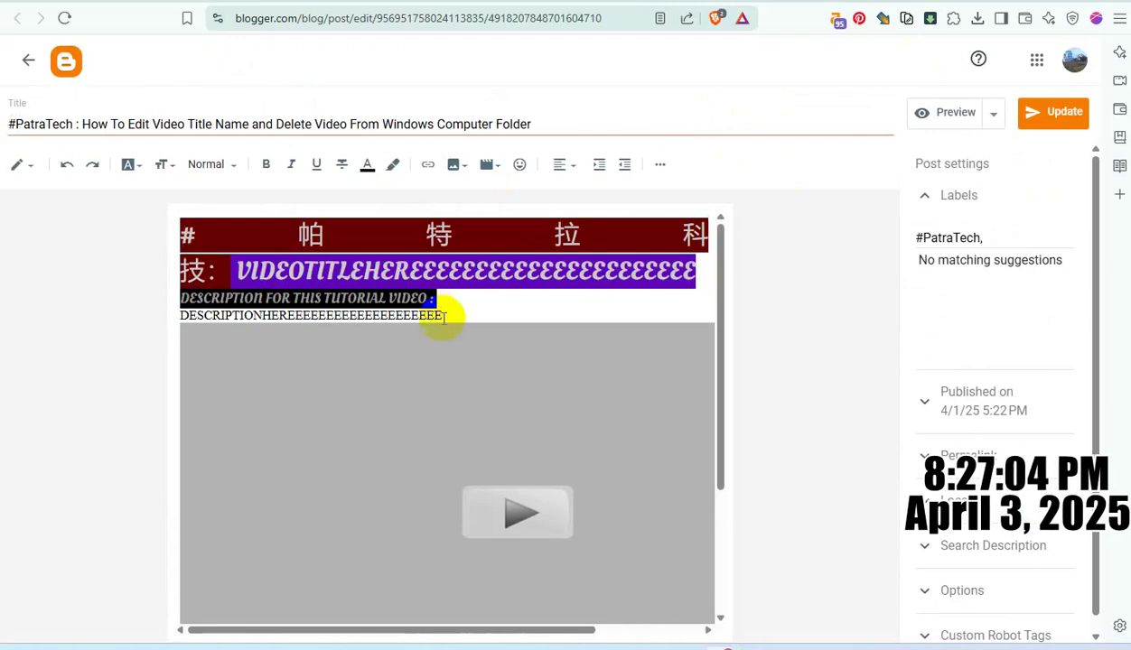
drag(449, 313, 38, 156)
text(#帕特拉科技： VIDEOTITLEHEREEEEEEEEEEEEEEEEEEEEEE 本教學影片的說明 {Běn jiàoxué yǐngpiàn de shuōmíng}: DESCRIPTIONHEREEEEEEEEEEEEEEEEEEEE)
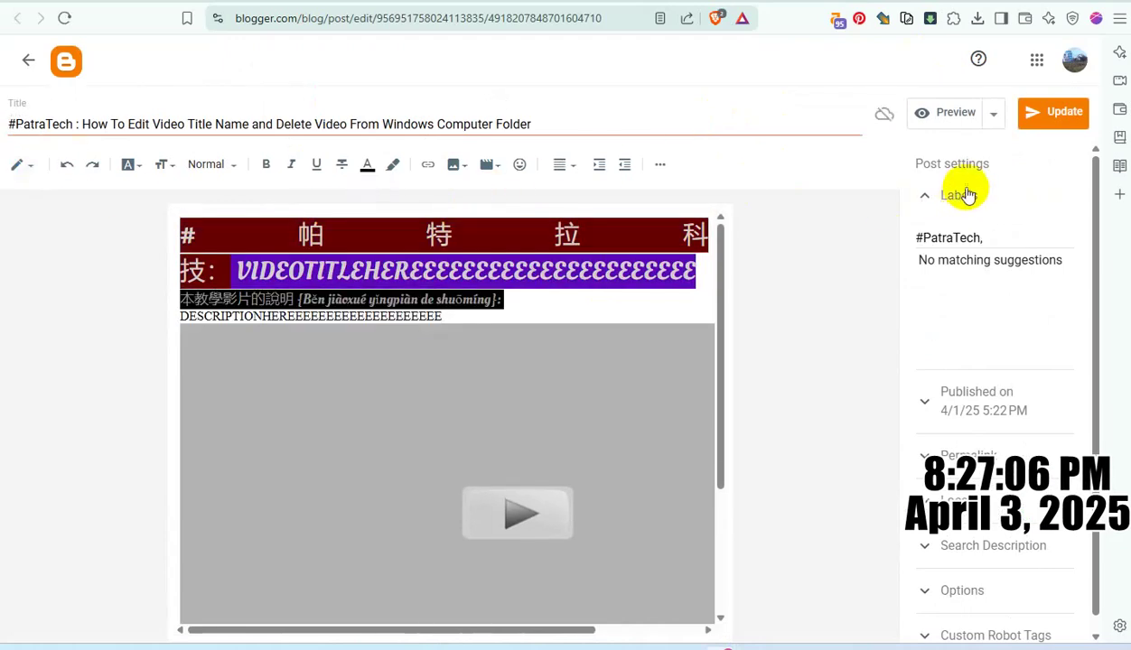
click(1055, 128)
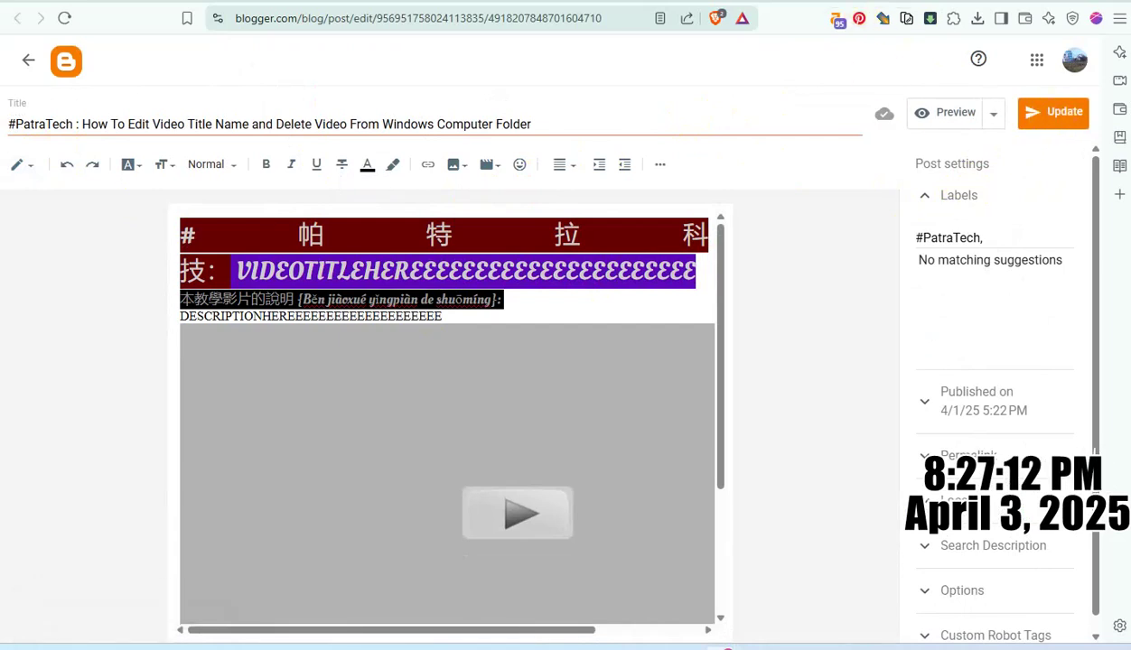
click(840, 1)
Replace the description heading in the "Adsense Ads Show on Yo.fan {Techvids} Profile" post with "本教學影片的說明 {Běn jiàoxué yǐngpiàn de shuōmíng}:" and update it.
scroll(468, 311, up, 2)
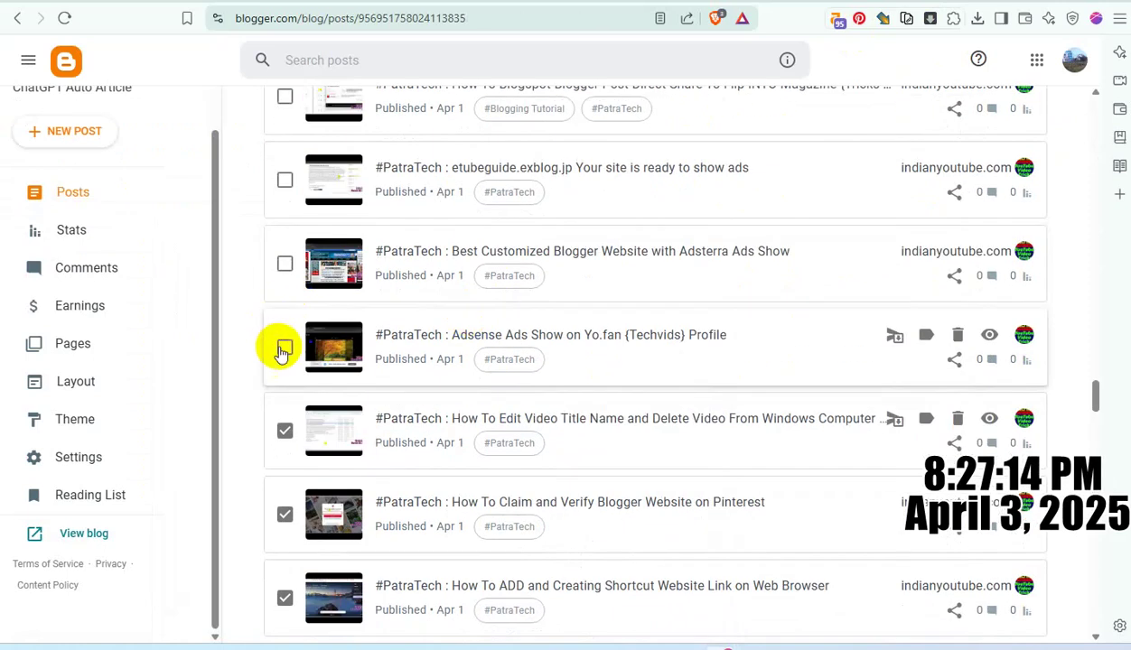
click(517, 332)
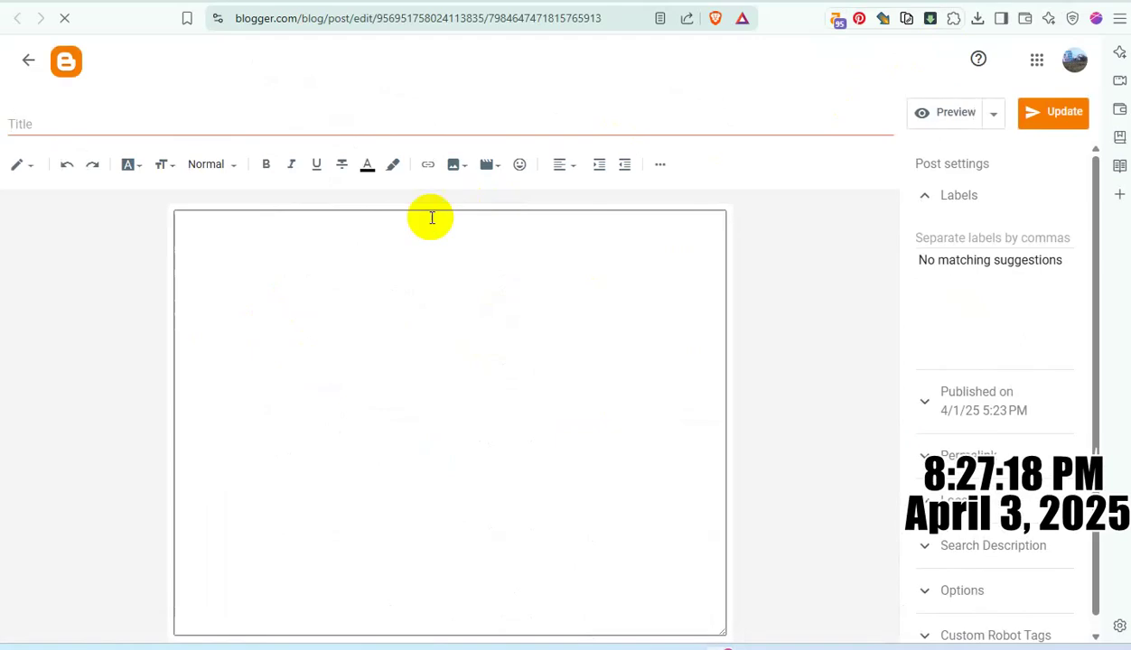
drag(456, 313, 3, 190)
text(#帕特拉科技： VIDEOTITLEHEREEEEEEEEEEEEEEEEEEEEEE 本教學影片的說明 {Běn jiàoxué yǐngpiàn de shuōmíng}: DESCRIPTIONHEREEEEEEEEEEEEEEEEEEEE)
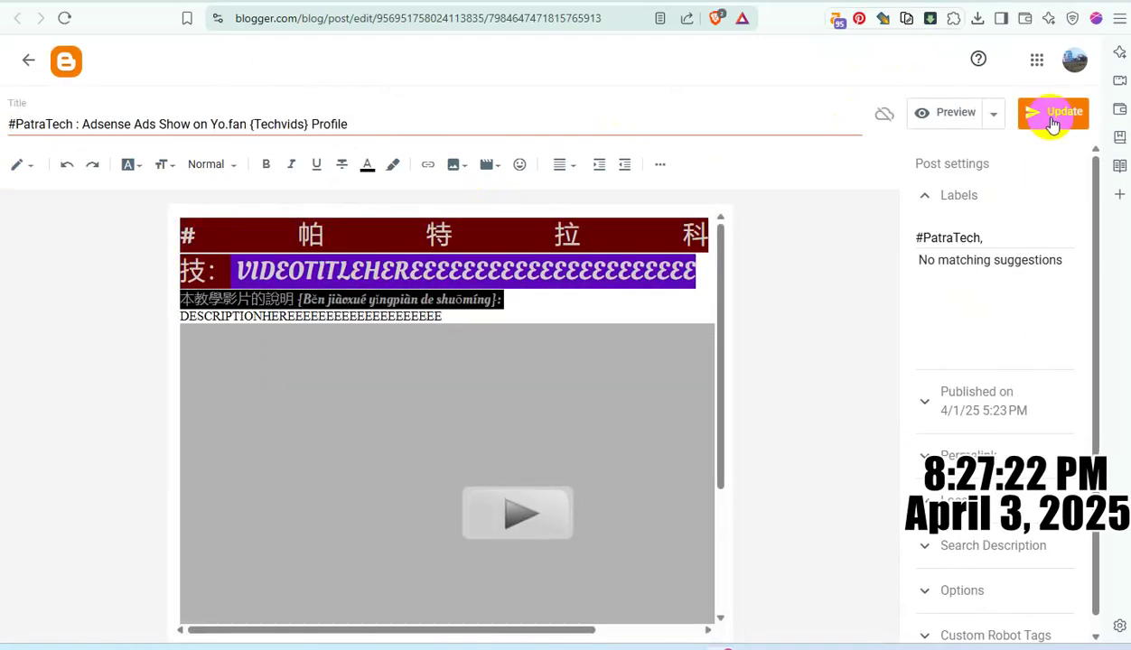
click(1052, 123)
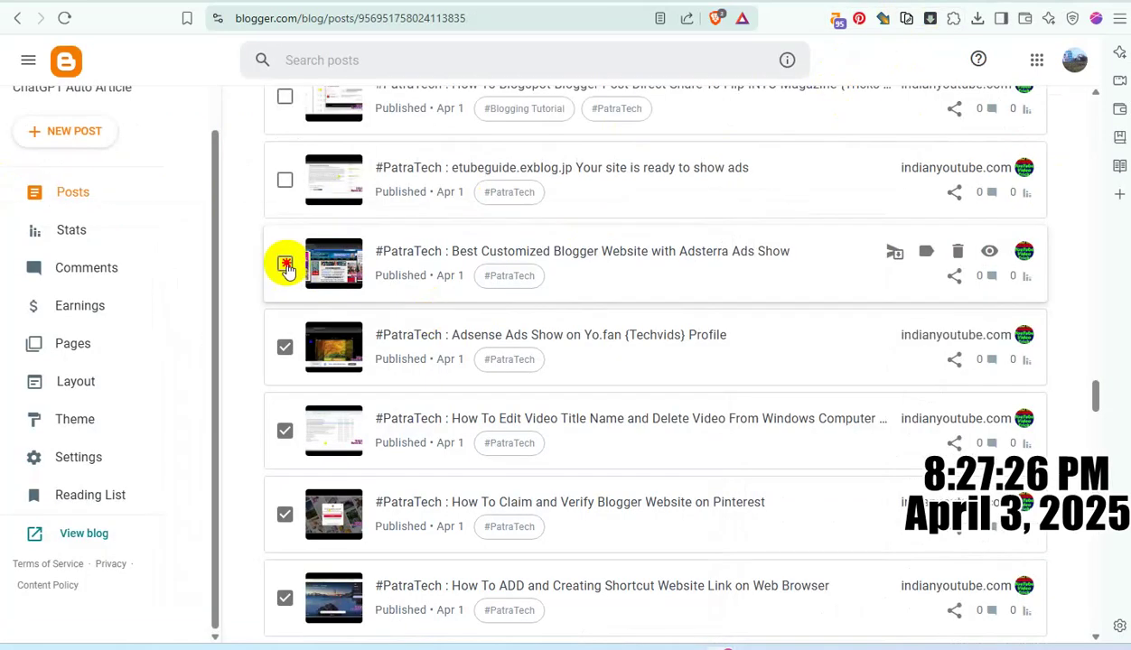
Replace the description heading in the "Best Customized Blogger Website with Adsterra Ads Show" post with "本教學影片的說明 {Běn jiàoxué yǐngpiàn de shuōmíng}:" and update it.
click(474, 249)
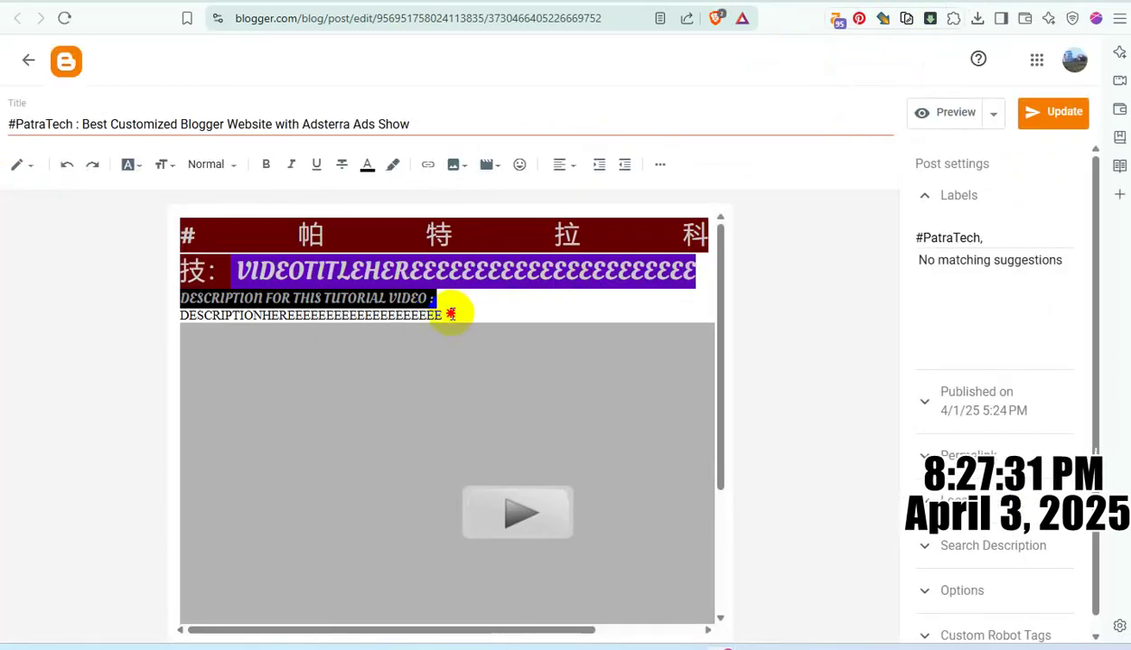
drag(452, 313, 43, 181)
text(#帕特拉科技： VIDEOTITLEHEREEEEEEEEEEEEEEEEEEEEEE 本教學影片的說明 {Běn jiàoxué yǐngpiàn de shuōmíng}: DESCRIPTIONHEREEEEEEEEEEEEEEEEEEEE)
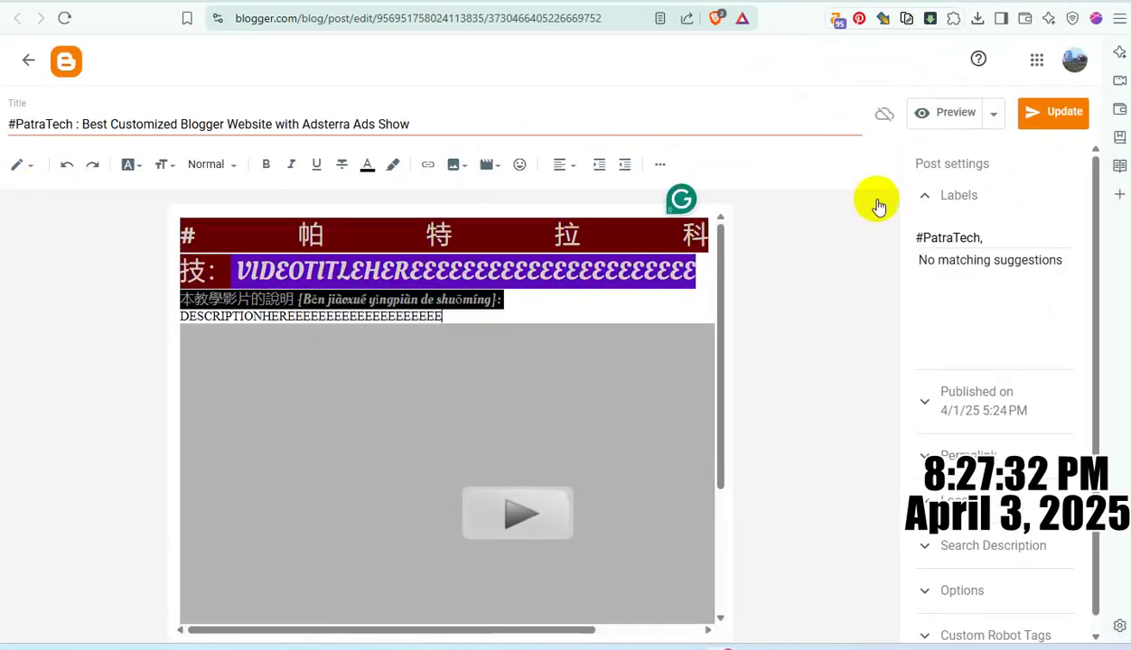
click(1024, 118)
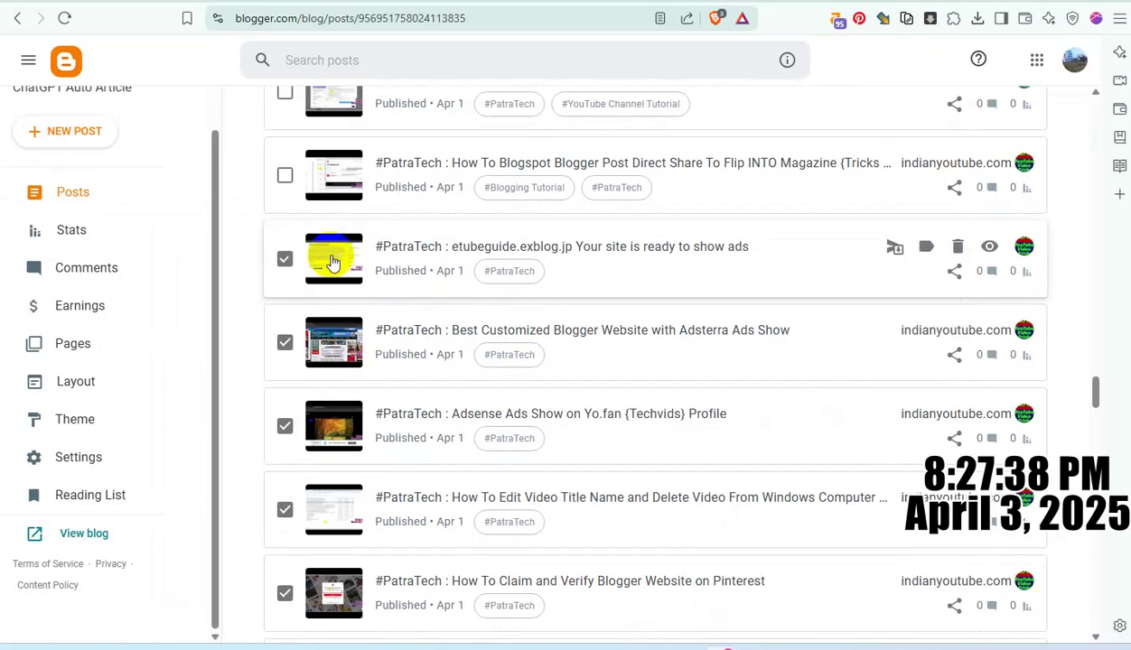
Replace the description heading in the "etubeguide.exblog.jp Your site is ready to show ads" post with "本教學影片的說明 {Běn jiàoxué yǐngpiàn de shuōmíng}:" and update it.
click(525, 246)
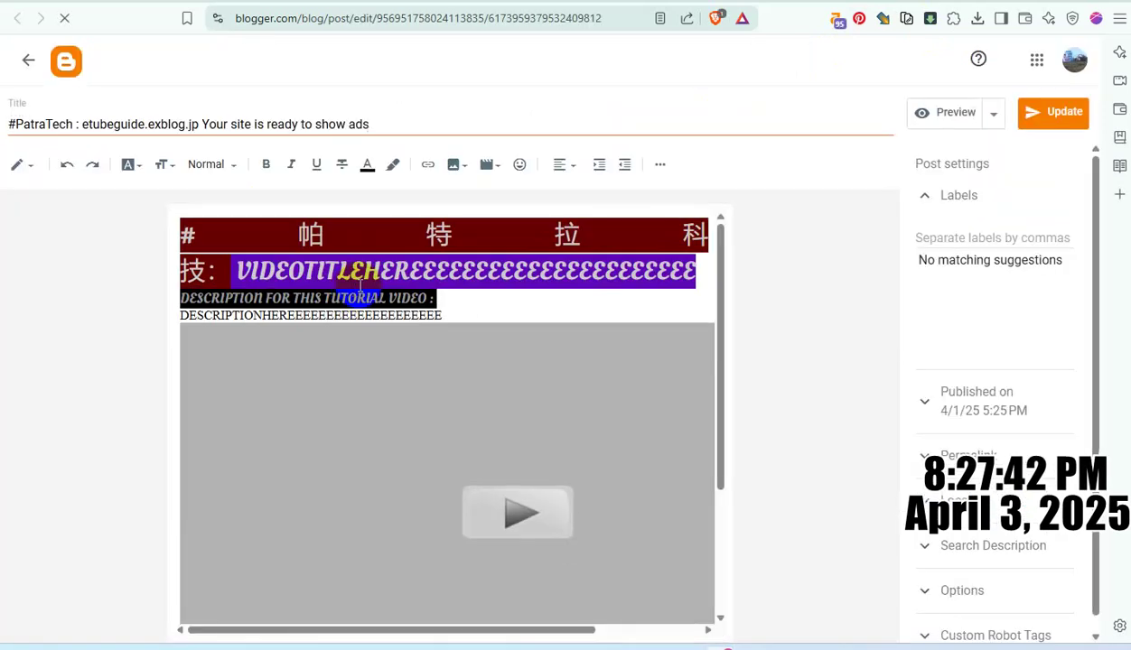
drag(442, 314, 7, 207)
text(# 帕 特 拉 科 技: VIDEOTITLEHEREEEEEEEEEEEEEEEEEEEEEEE 本教學影片的說明 {Běn jiàoxué yǐngpiàn de shuōmíng}: DESCRIPTIONHEREEEEEEEEEEEEEEEEEEEEE)
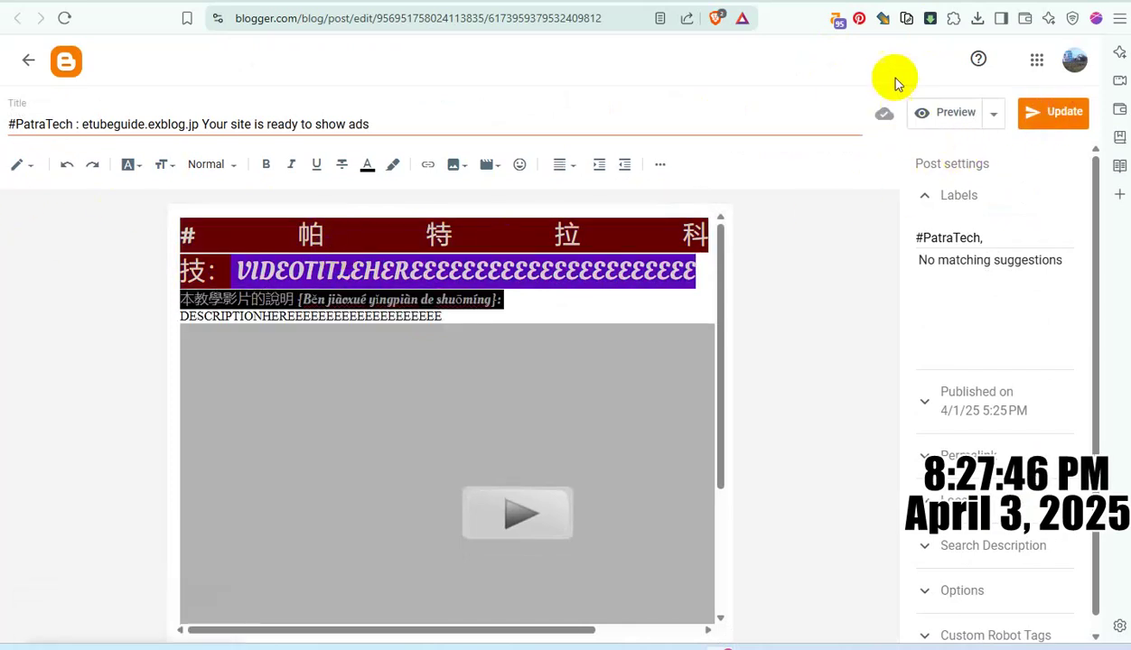
key(ctrl+w)
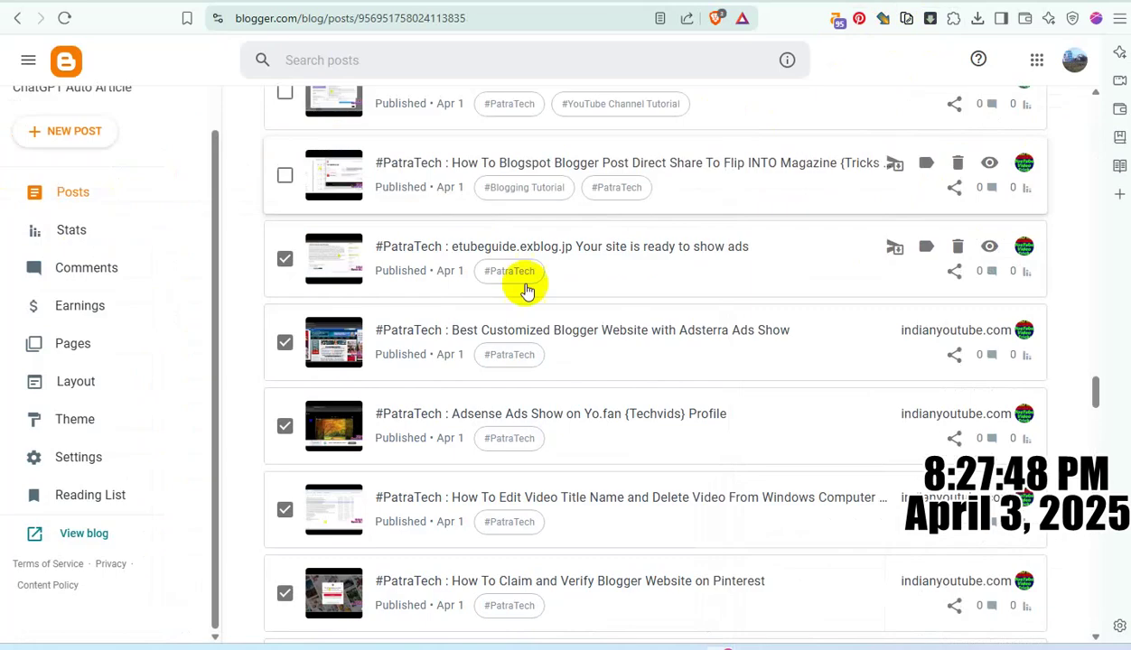
Mark the "Direct Share To Flip INTO Magazine {Tricks 02}" post and update its description heading to "本教學影片的說明 {Běn jiàoxué yǐngpiàn de shuōmíng}:".
scroll(527, 290, up, 1)
click(284, 256)
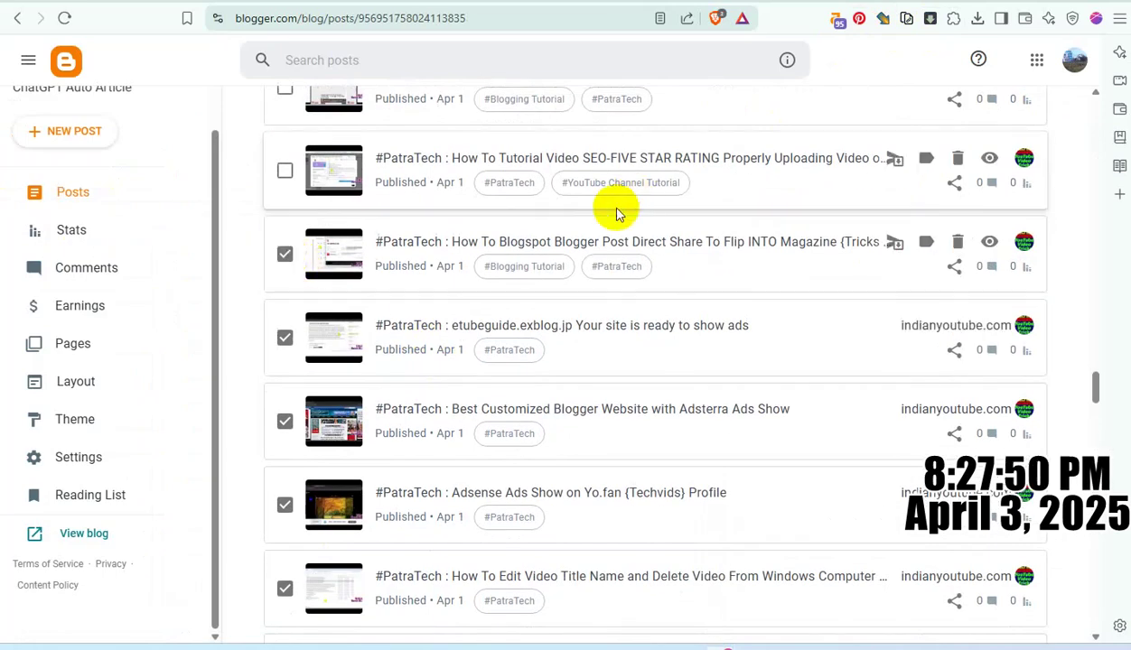
click(533, 242)
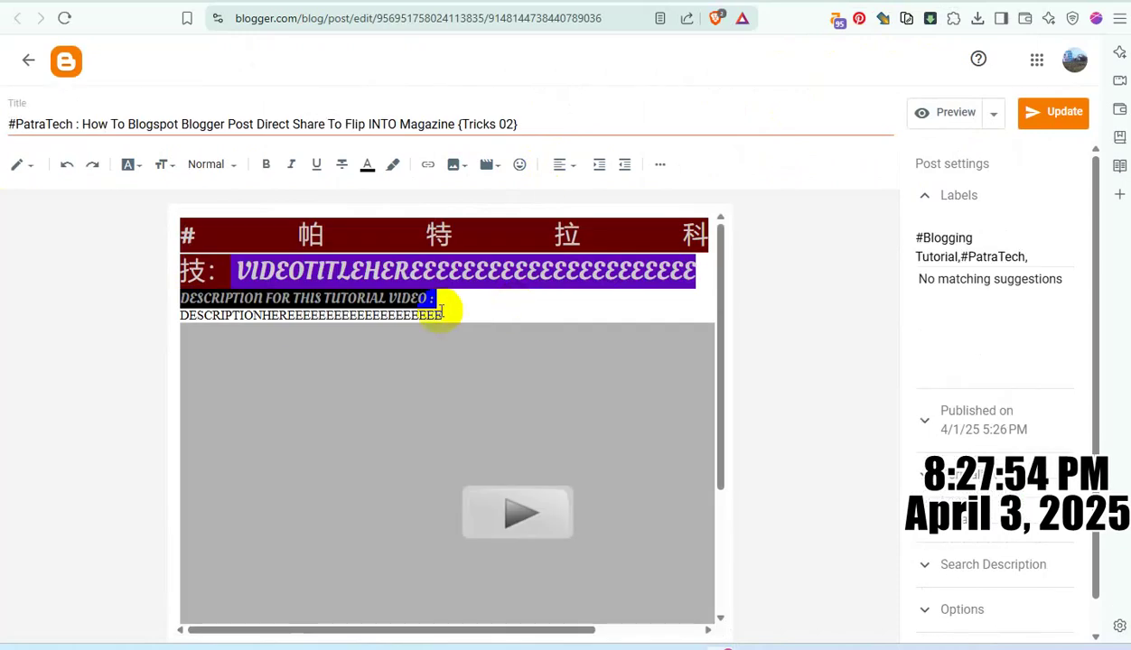
click(1046, 131)
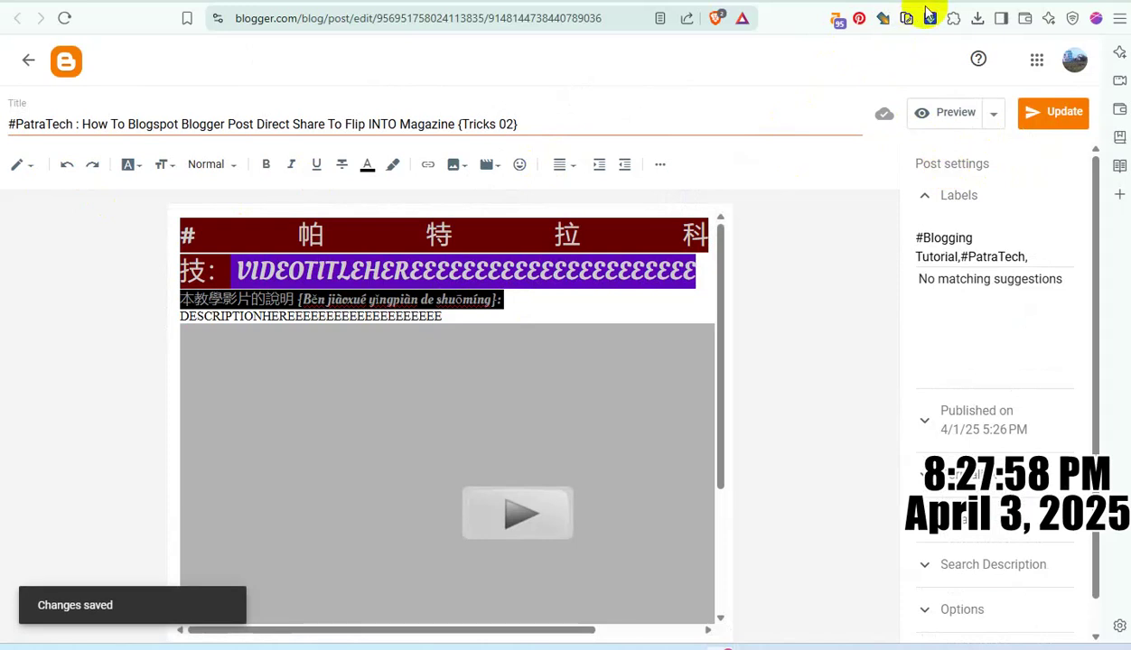
click(849, 1)
Mark the "How To Tutorial Video SEO-FIVE STAR RATING" post and update its description heading to "本教學影片的說明 {Běn jiàoxué yǐngpiàn de shuōmíng}:".
scroll(428, 348, up, 1)
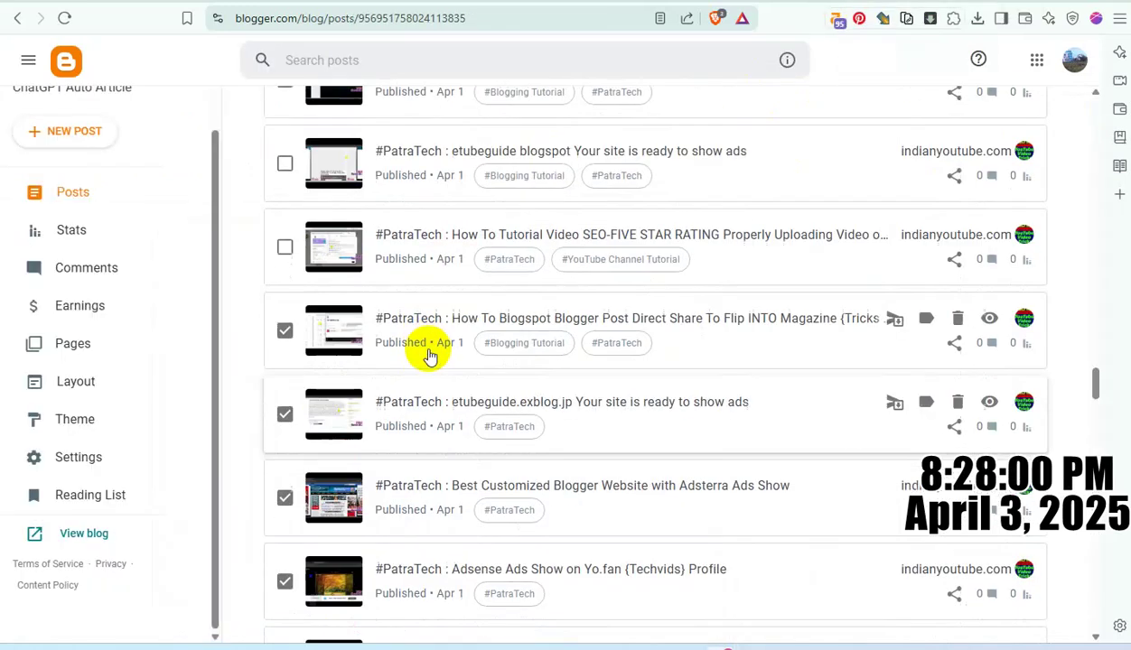
click(283, 252)
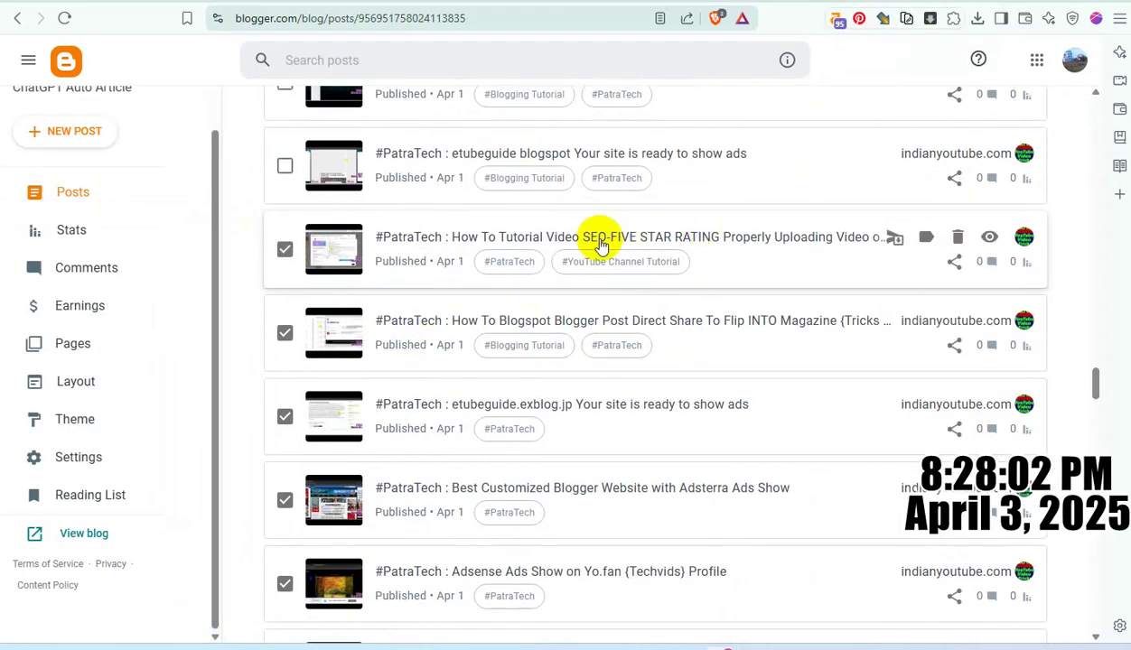
drag(594, 239, 888, 1)
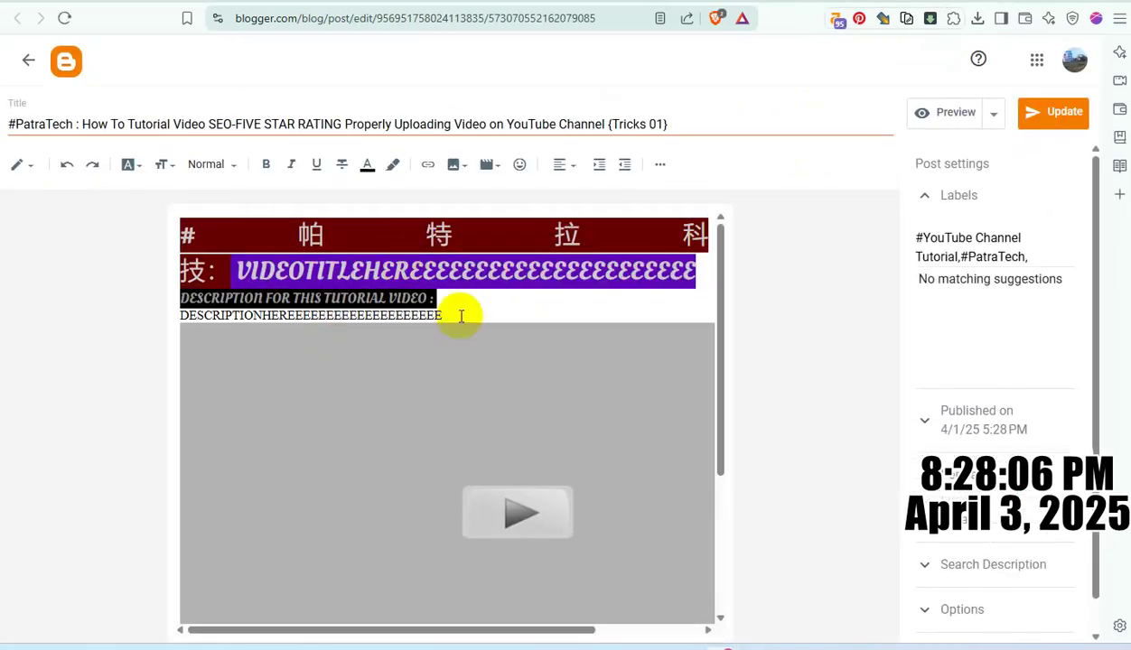
drag(461, 317, 5, 207)
text(#帕特拉科技： VIDEOTITLEHEREEEEEEEEEEEEEEEEEEEEEE 本教學影片的說明 {Běn jiàoxué yǐngpiàn de shuōmíng}: DESCRIPTIONHEREEEEEEEEEEEEEEEEEEEE)
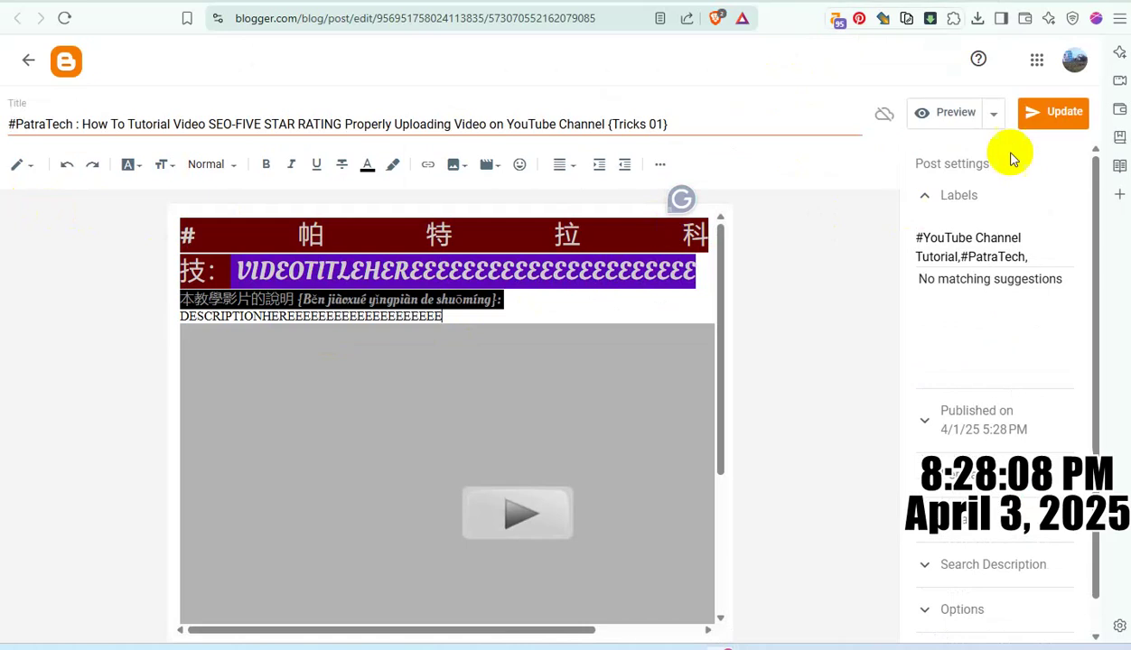
click(1053, 126)
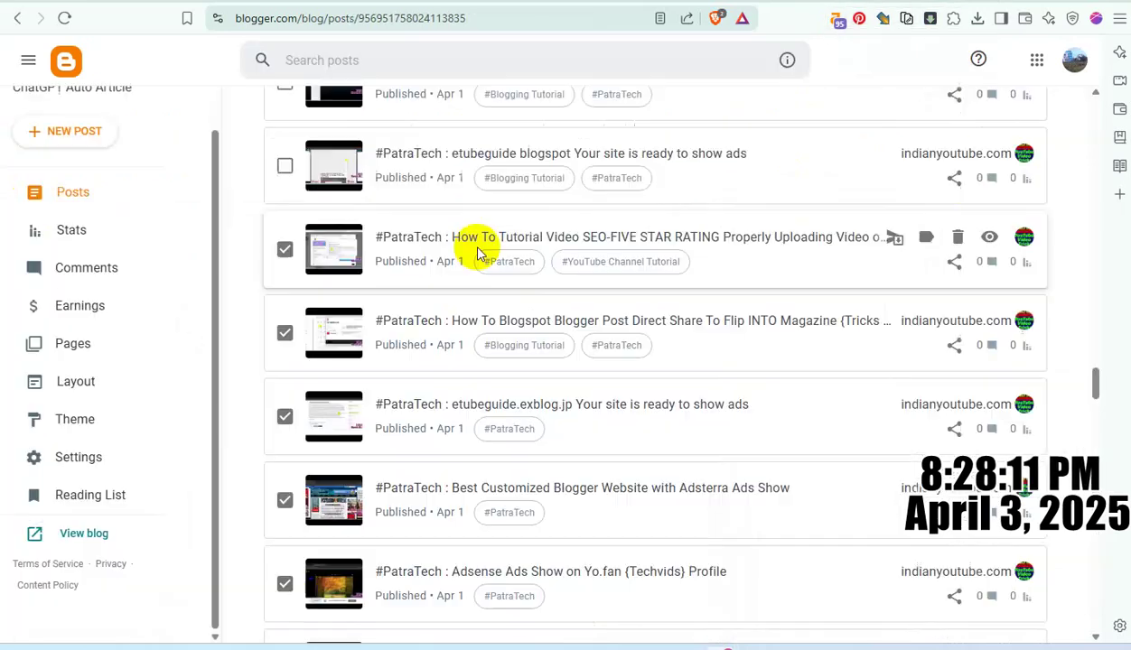
Mark the "etubeguide blogspot Your site is ready to show ads" post and update its description heading to "本教學影片的說明 {Běn jiàoxué yǐngpiàn de shuōmíng}:".
scroll(451, 298, up, 2)
click(285, 322)
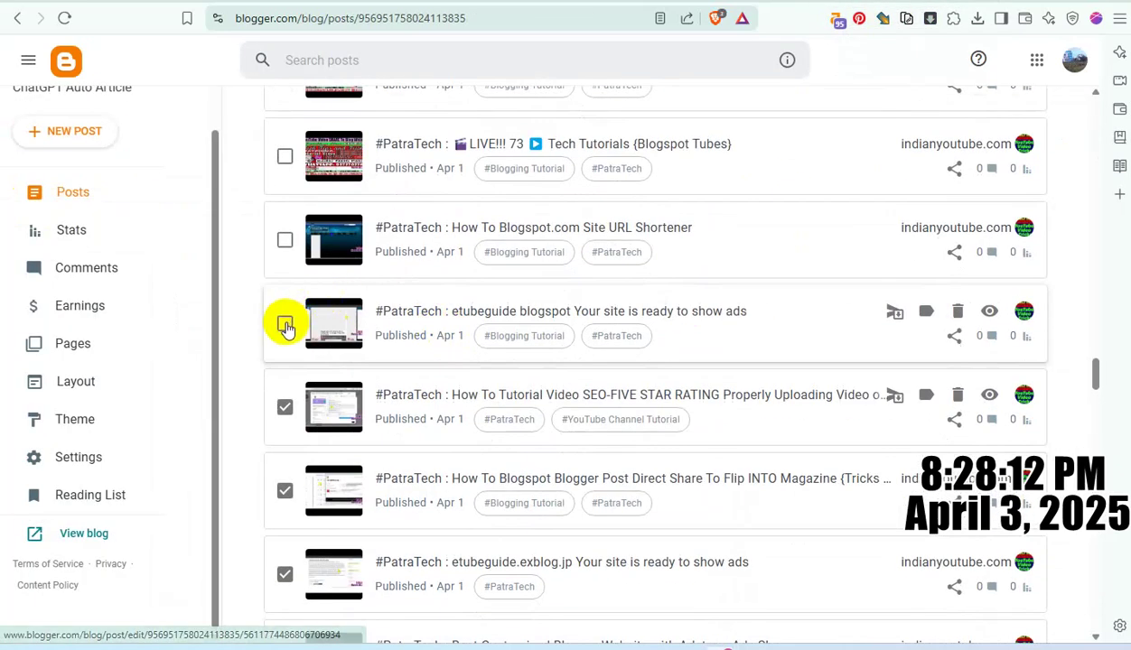
click(505, 311)
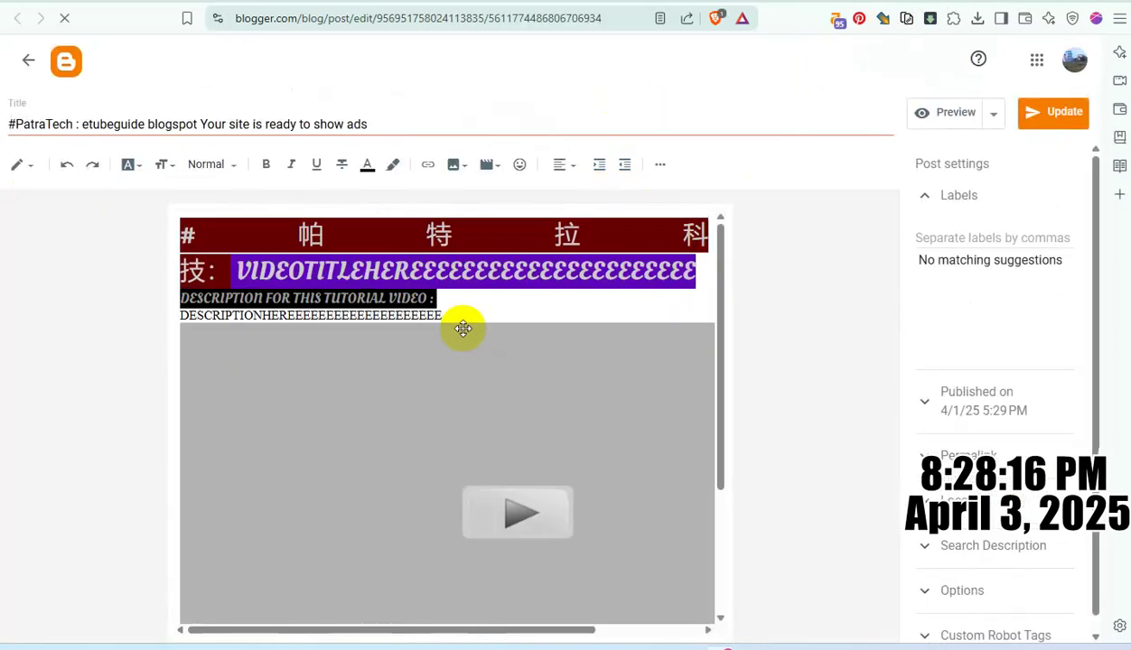
drag(450, 314, 4, 186)
text(#帕特拉科技： VIDEOTITLEHEREEEEEEEEEEEEEEEEEEEEEE 本教學影片的說明 {Běn jiàoxué yǐngpiàn de shuōmíng}: DESCRIPTIONHEREEEEEEEEEEEEEEEEEEEE)
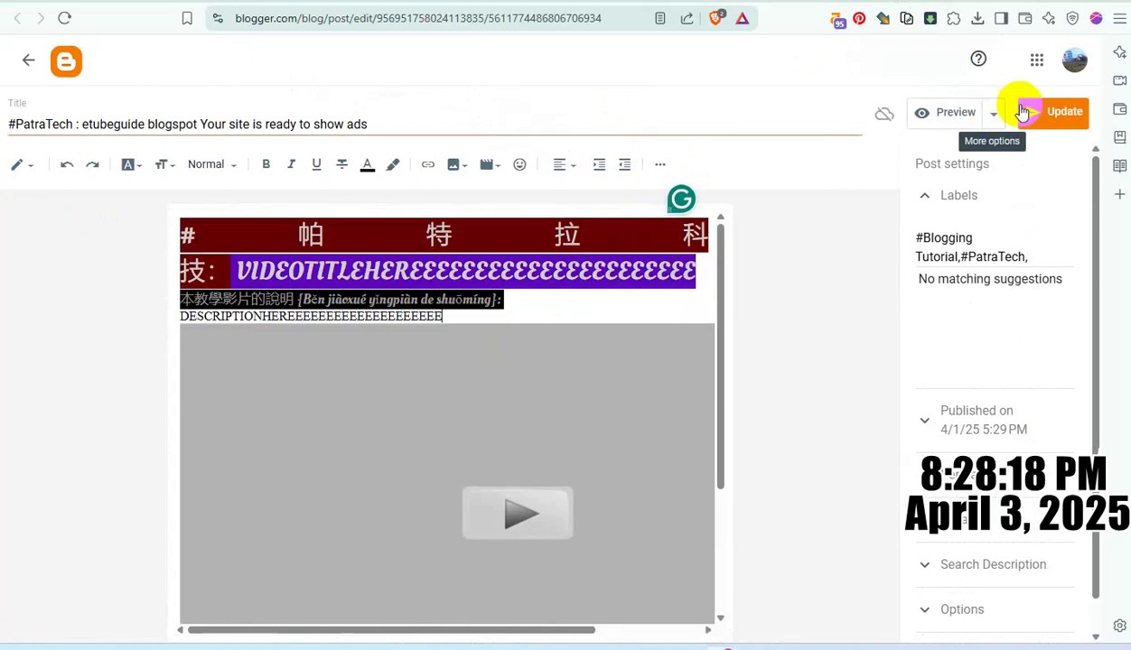
click(1041, 114)
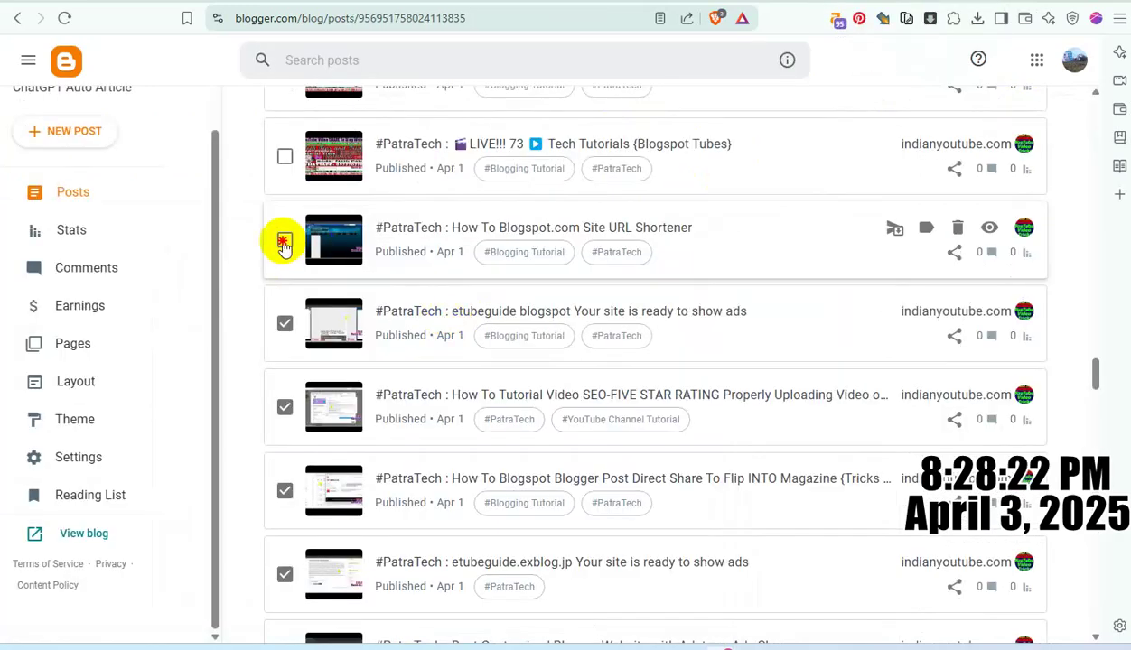
Mark the "How To Blogspot.com Site URL Shortener" post and update its description heading to "本教學影片的說明 {Běn jiàoxué yǐngpiàn de shuōmíng}:".
click(284, 244)
click(402, 271)
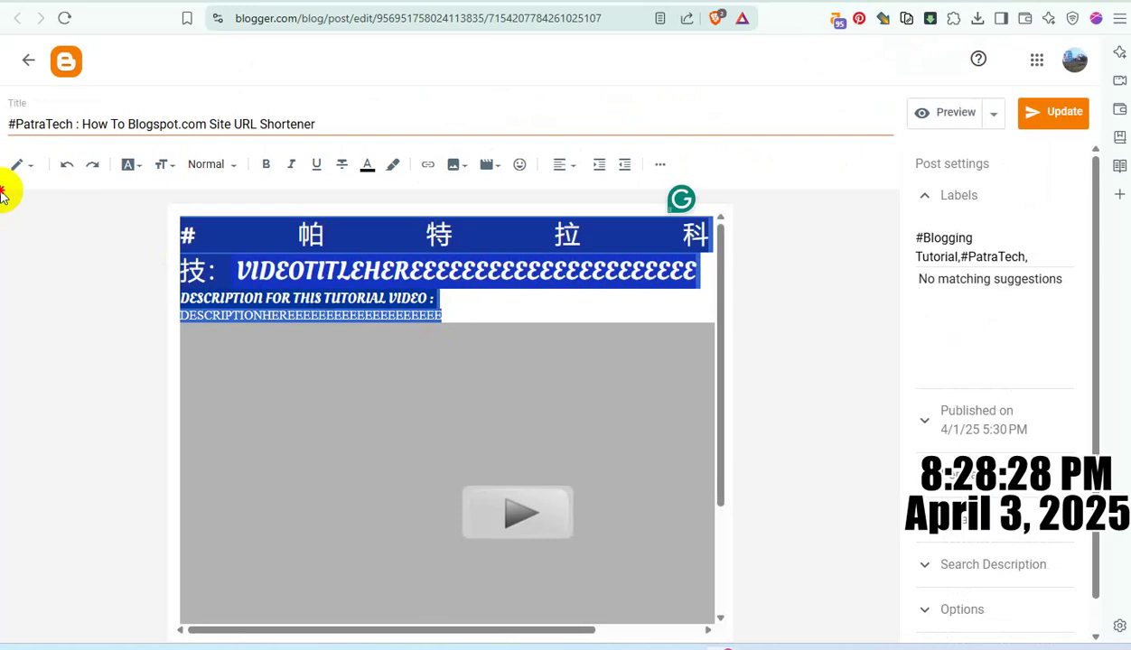
click(1046, 123)
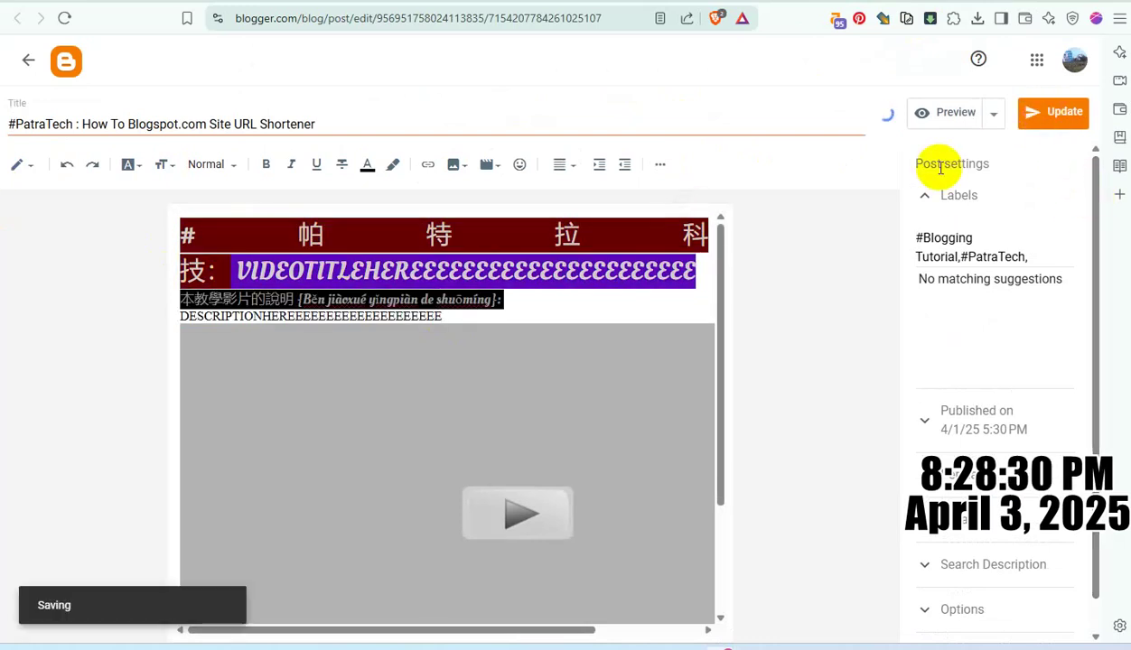
key(ctrl+w)
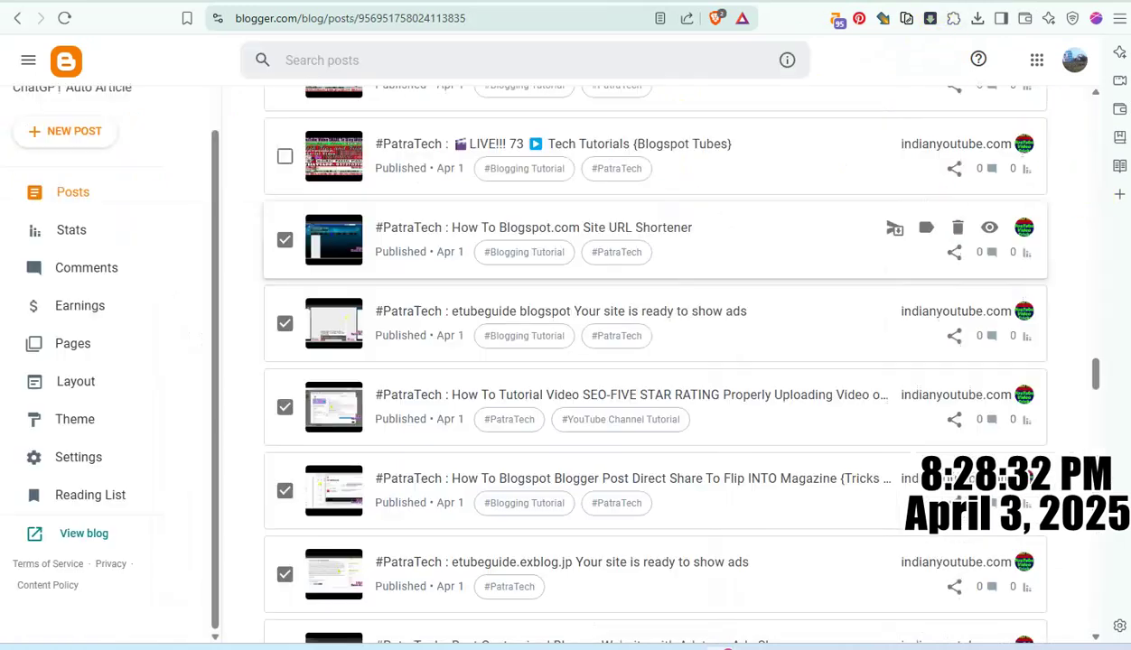
Mark the "LIVE!!! 73 Tech Tutorials {Blogspot Tubes}" post and update its description heading to "本教學影片的說明 {Běn jiàoxué yǐngpiàn de shuōmíng}:".
scroll(456, 332, up, 1)
click(284, 235)
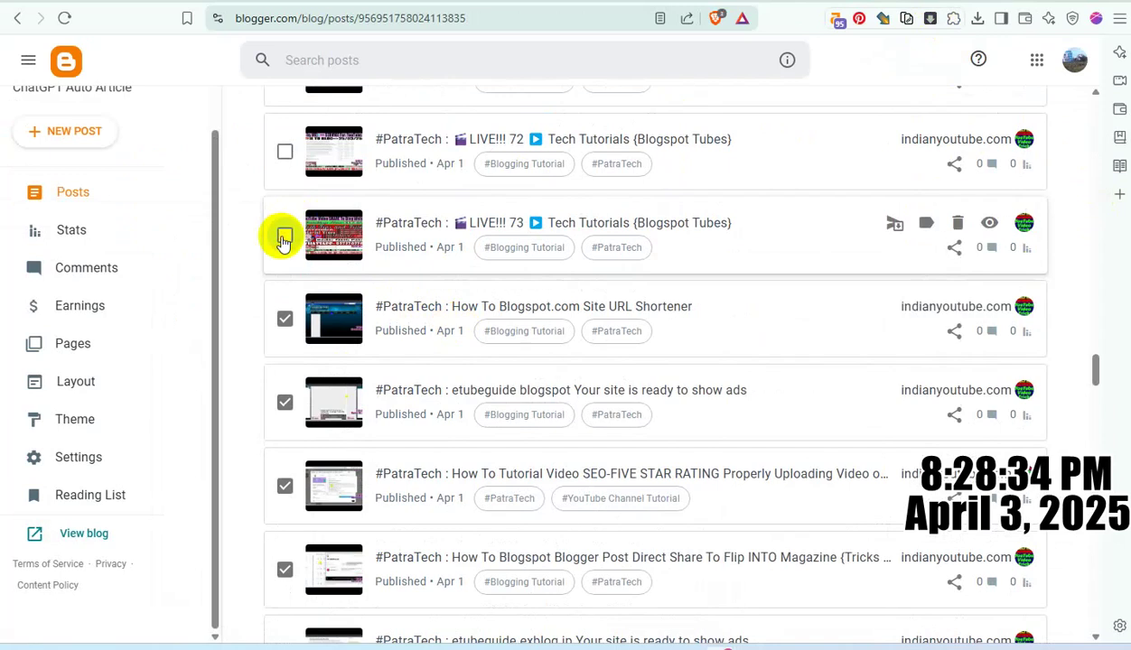
click(632, 224)
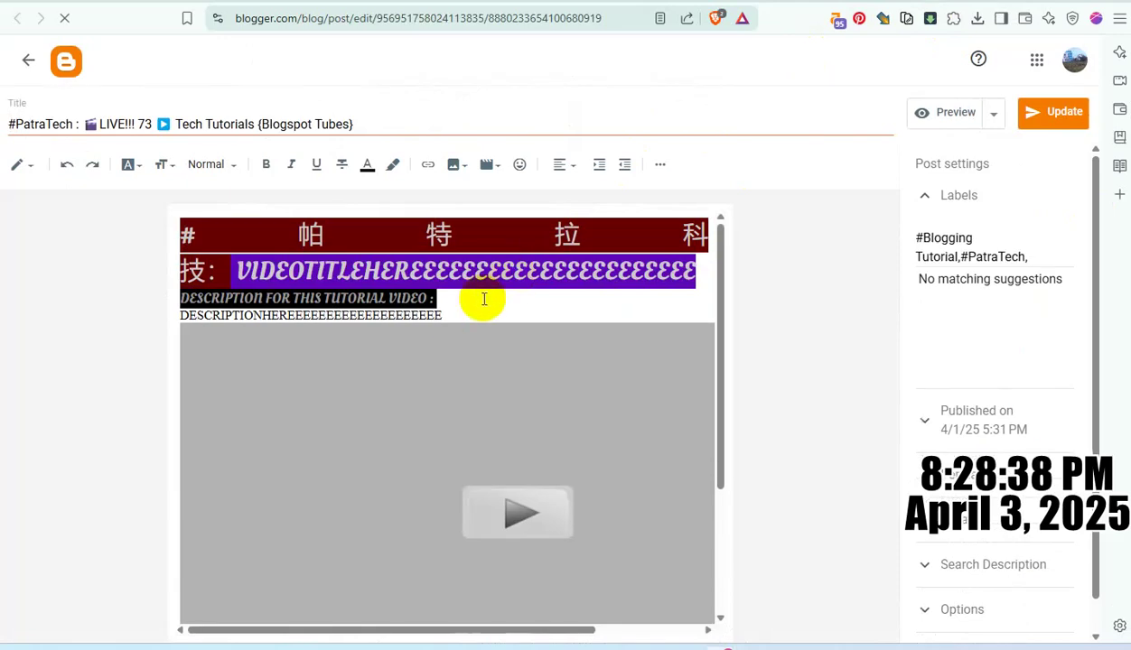
drag(454, 315, 18, 188)
text(#帕特拉科技: VIDEOTITLEHEREEEEEEEEEEEEEEEEEEEEEE 本教學影片的說明 {Běn jiàoxué yǐngpiàn de shuōmíng}: DESCRIPTIONHEREEEEEEEEEEEEEEEEEEEE)
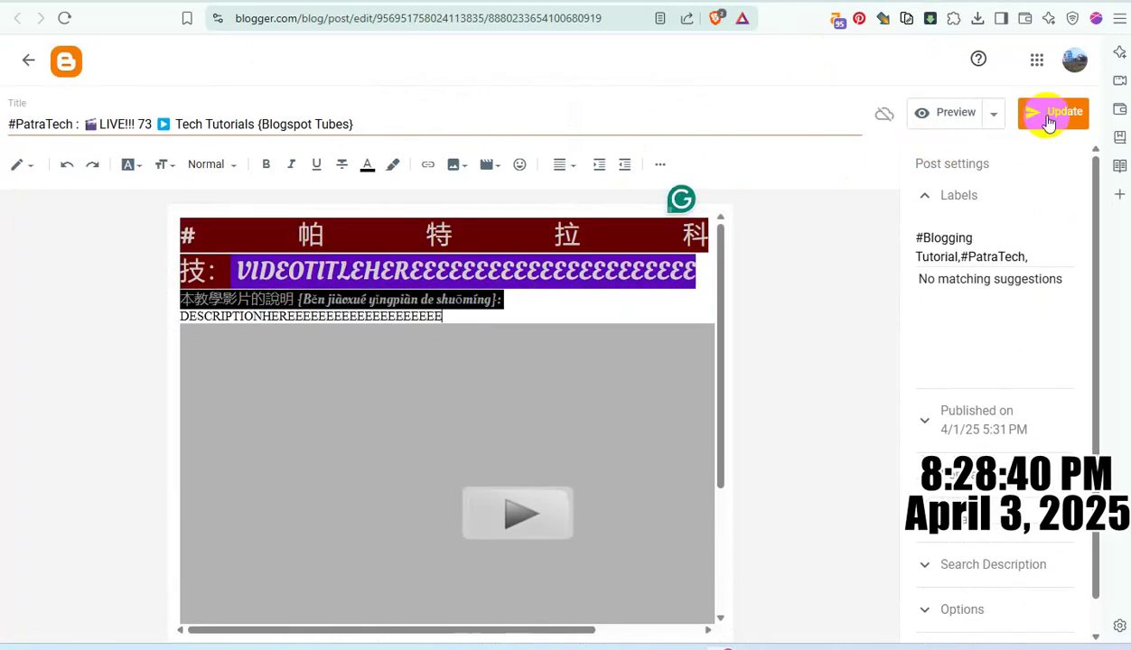
click(1048, 118)
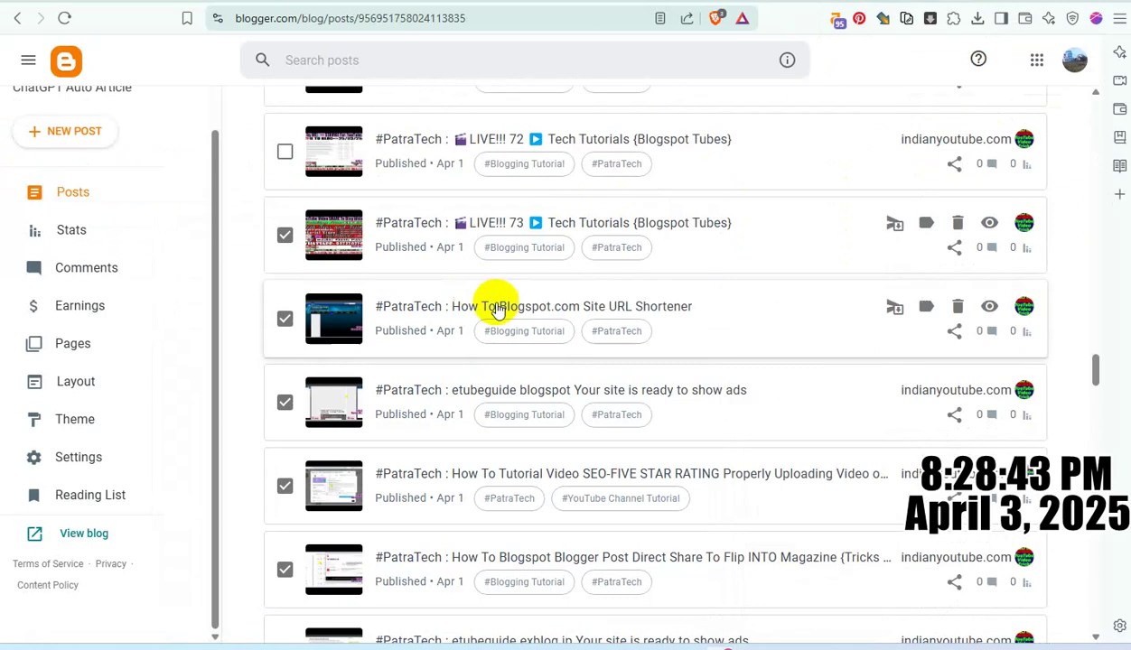
Mark the "LIVE!!! 72 Tech Tutorials {Blogspot Tubes}" post and update its description heading to "本教學影片的說明 {Běn jiàoxué yǐngpiàn de shuōmíng}:".
scroll(506, 303, up, 1)
click(285, 231)
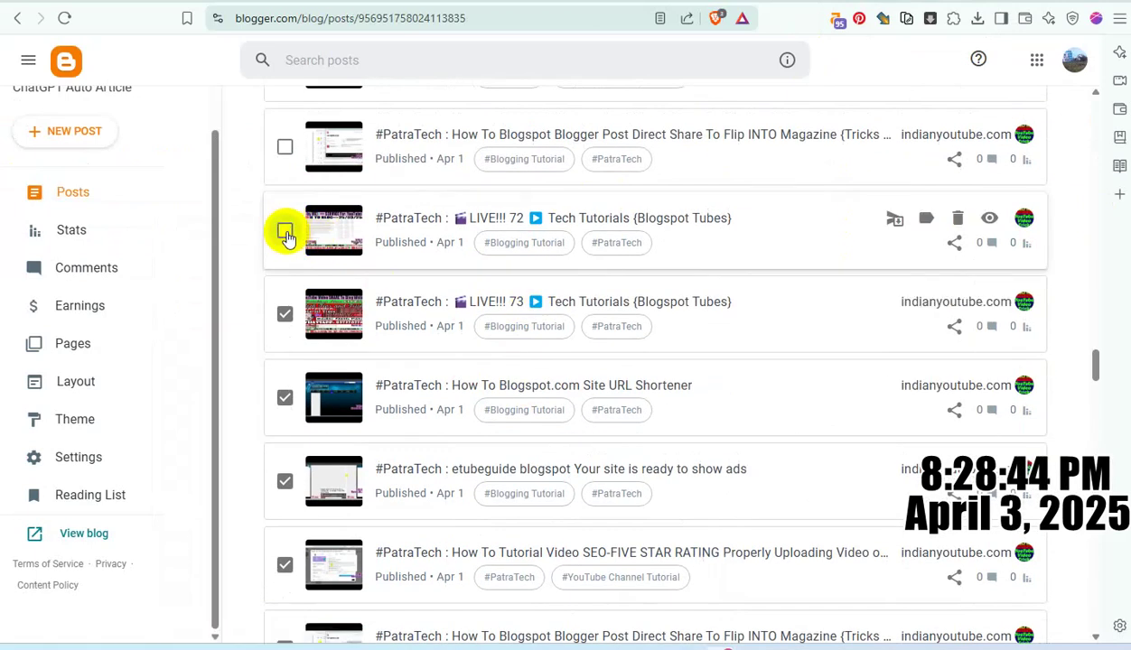
drag(606, 218, 804, 1)
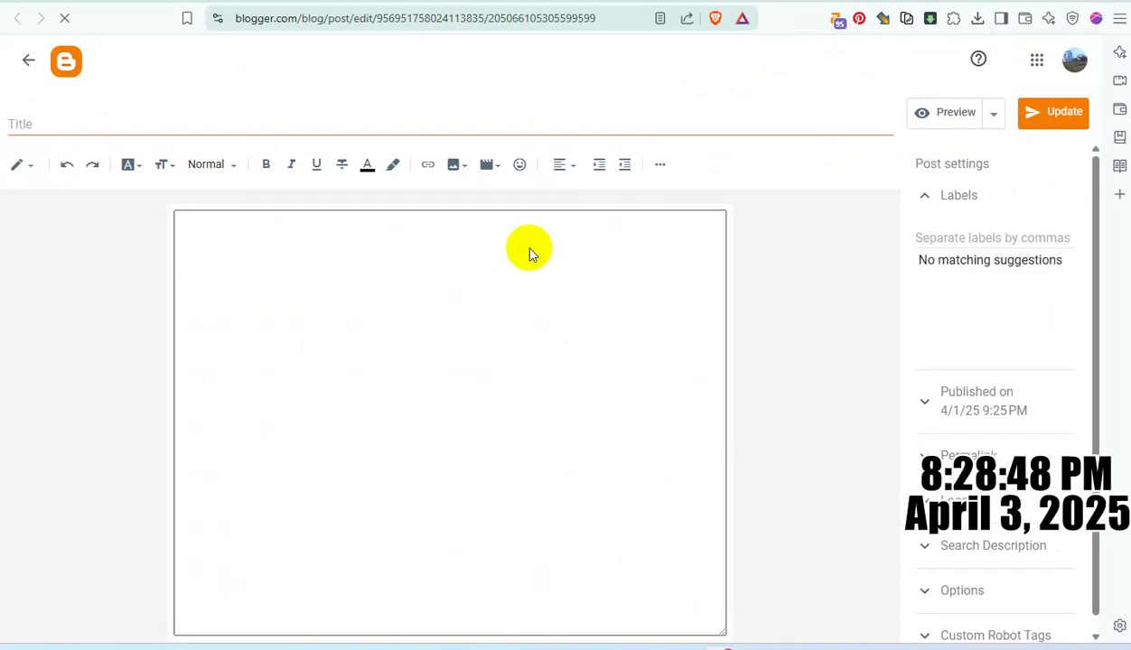
key(ctrl+a)
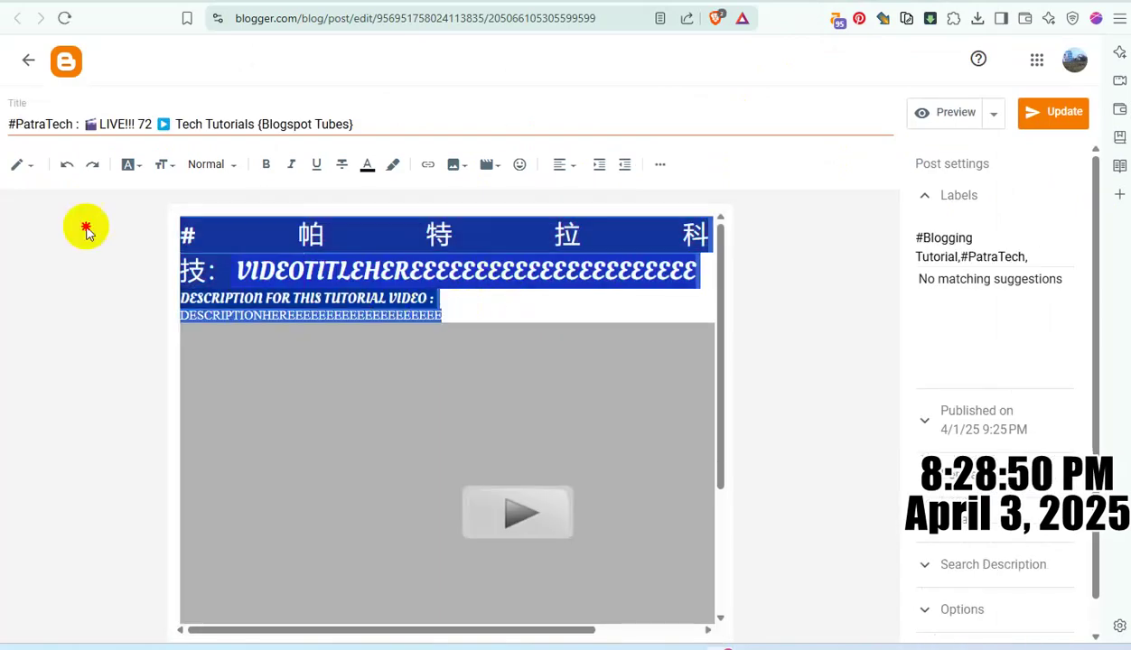
key(ctrl+v)
click(1032, 113)
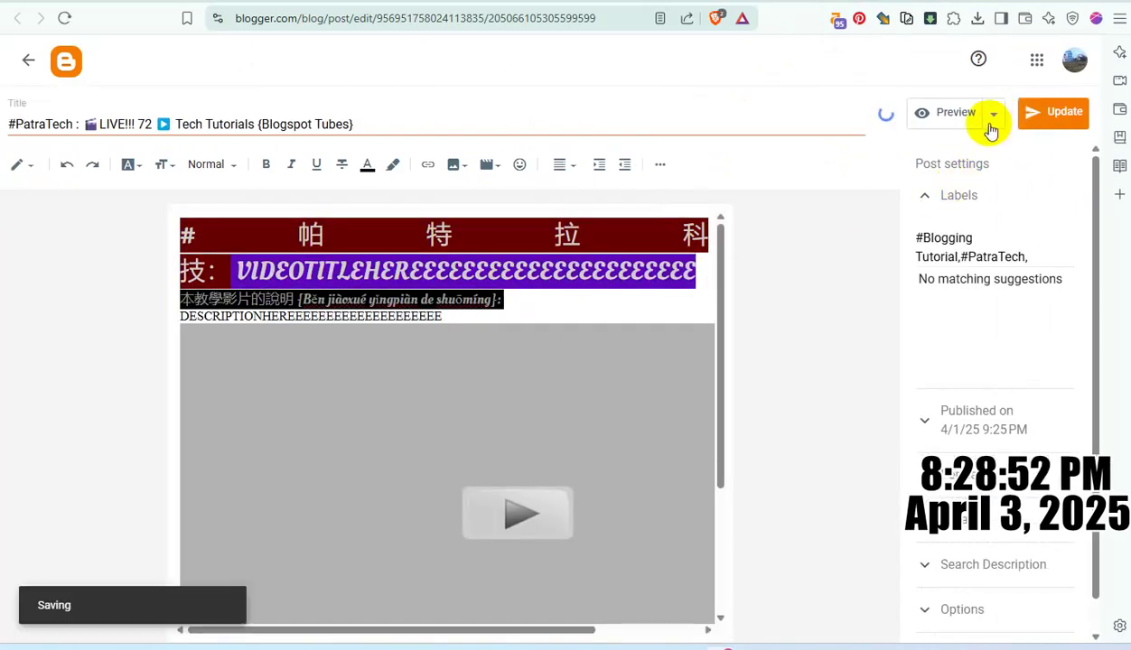
click(836, 1)
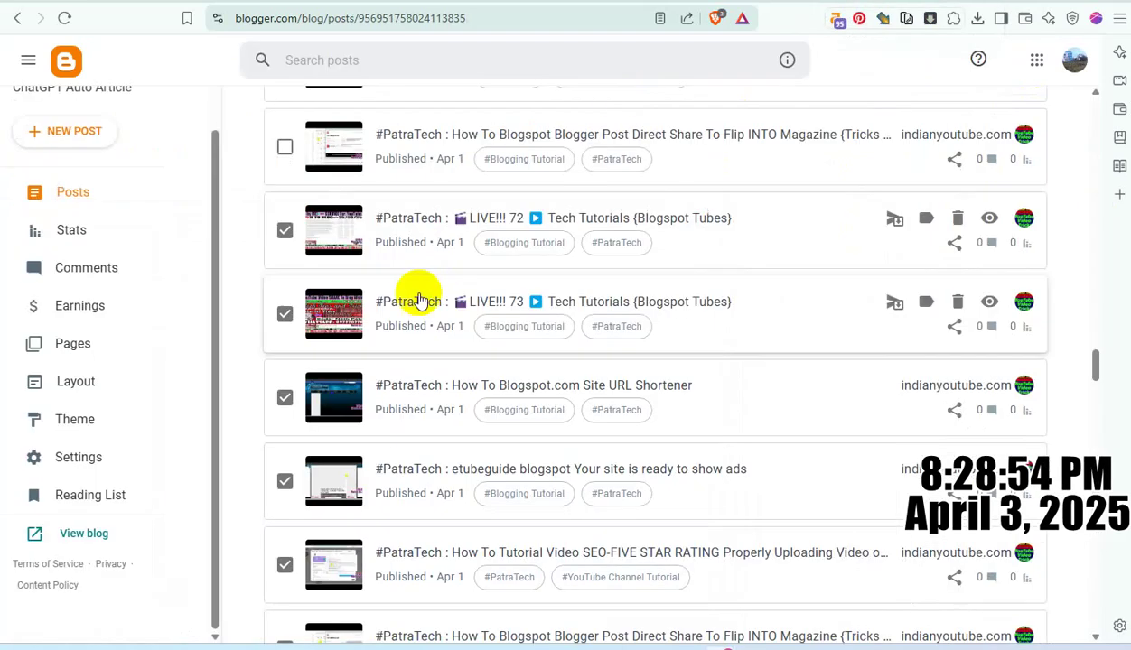
Mark the "Direct Share To Flip INTO Magazine {Tricks 01}" post and update its description heading to "本教學影片的說明 {Běn jiàoxué yǐngpiàn de shuōmíng}:".
scroll(424, 306, up, 2)
click(286, 305)
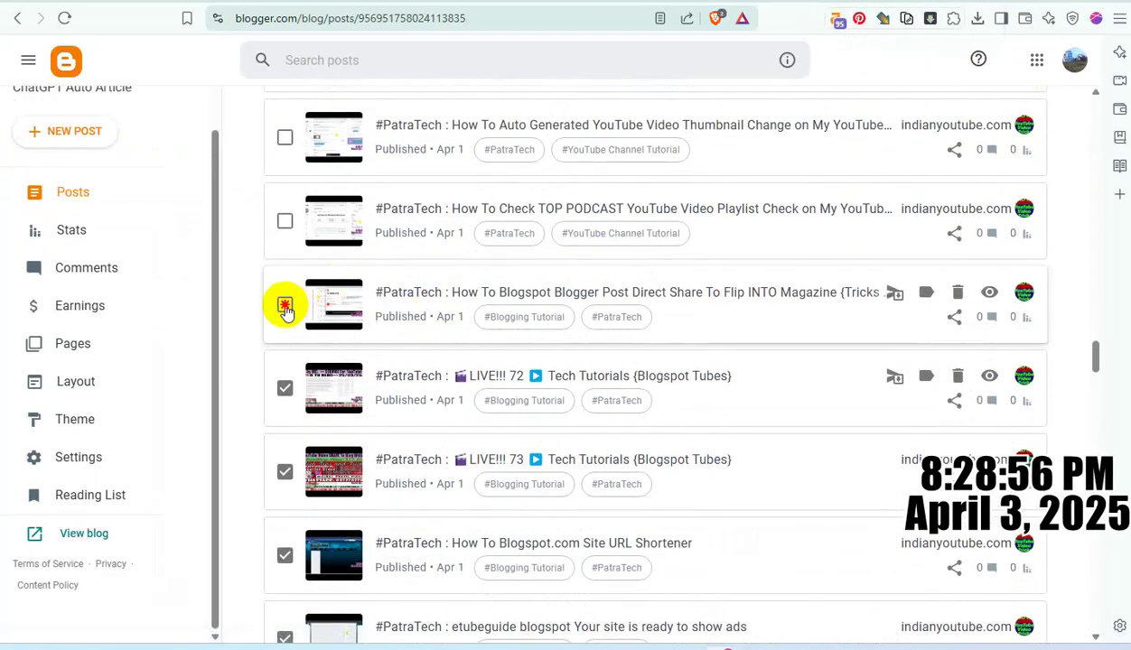
click(518, 291)
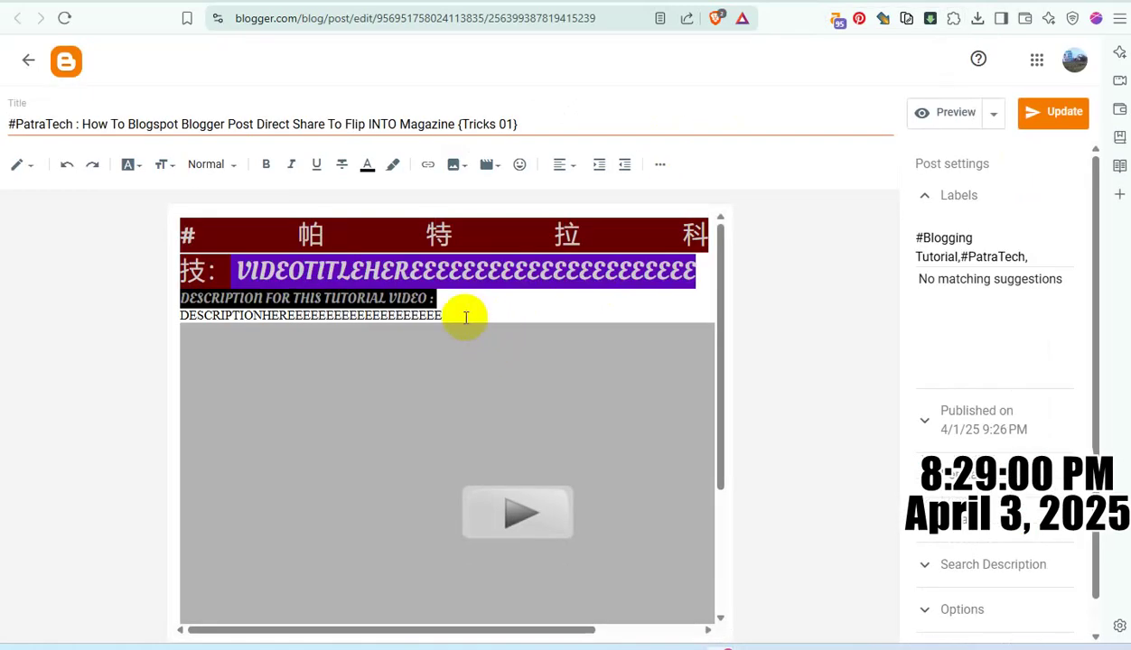
key(ctrl+a)
key(ctrl+v)
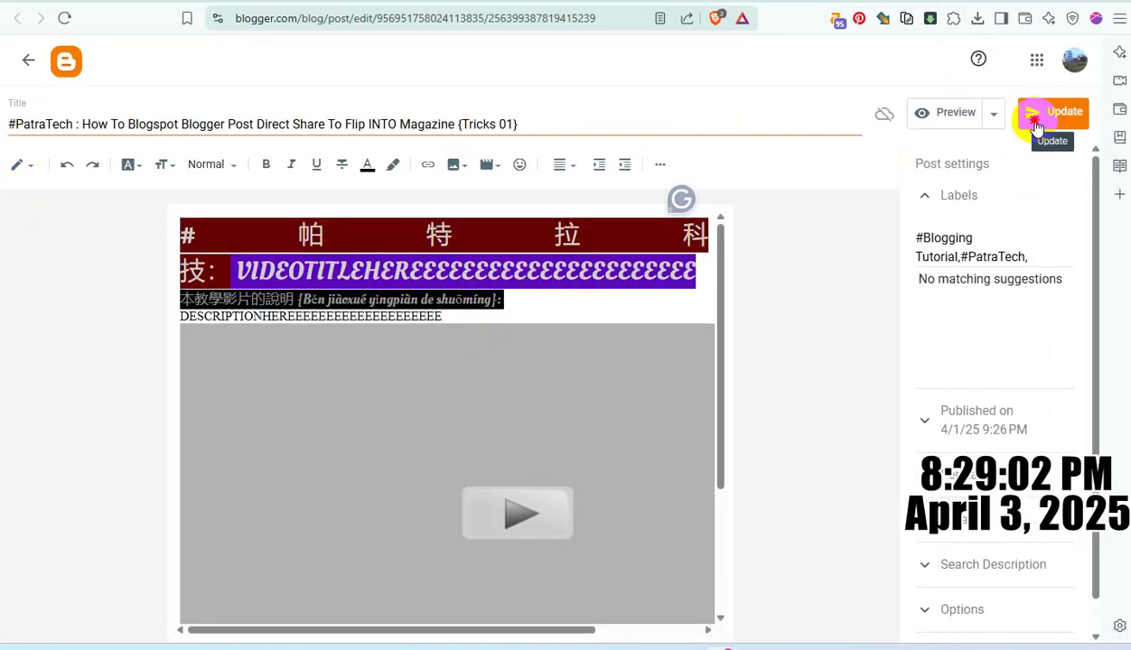
click(1036, 124)
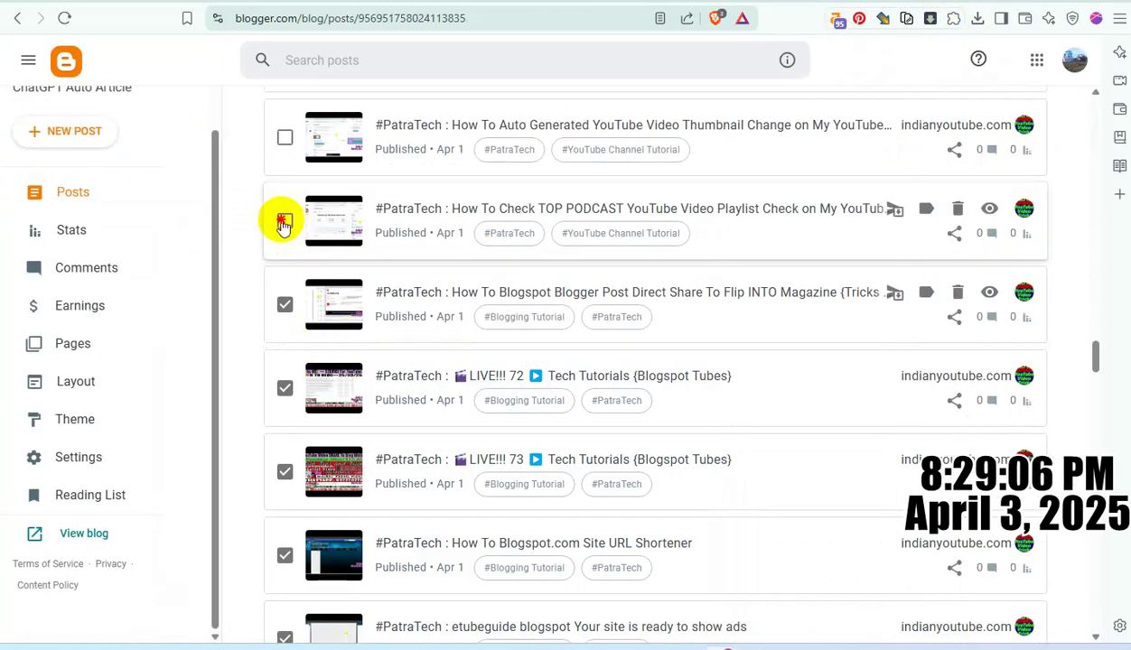
Mark the "How To Check TOP PODCAST YouTube Video Playlist" post and update its description heading to "本教學影片的說明 {Běn jiàoxué yǐngpiàn de shuōmíng}:".
click(283, 222)
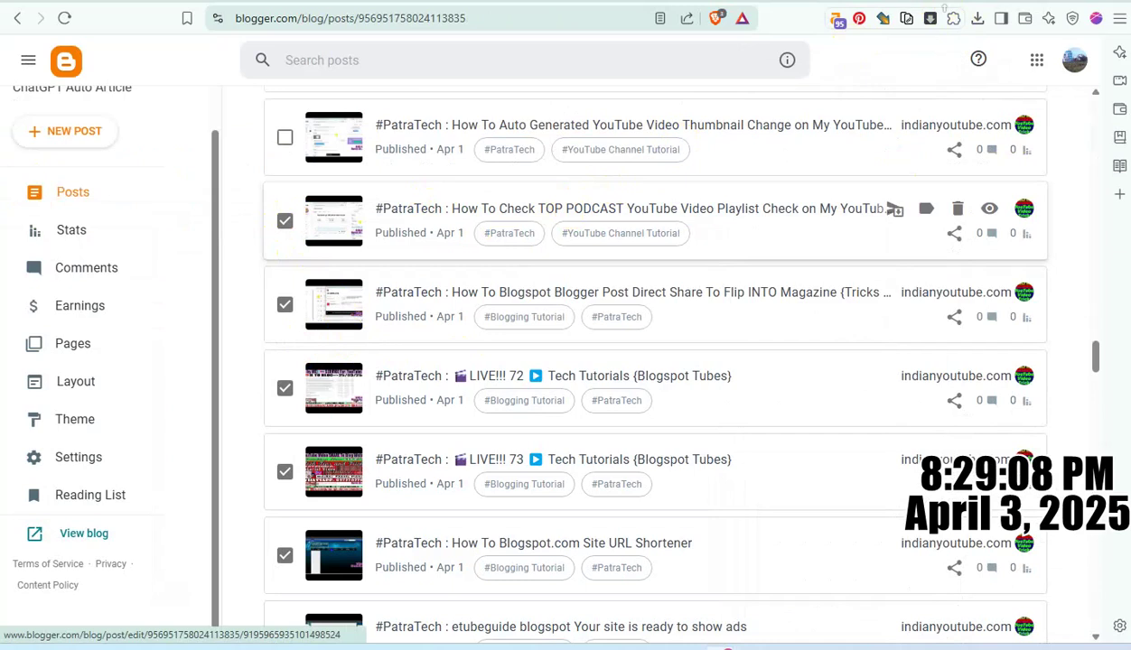
click(571, 214)
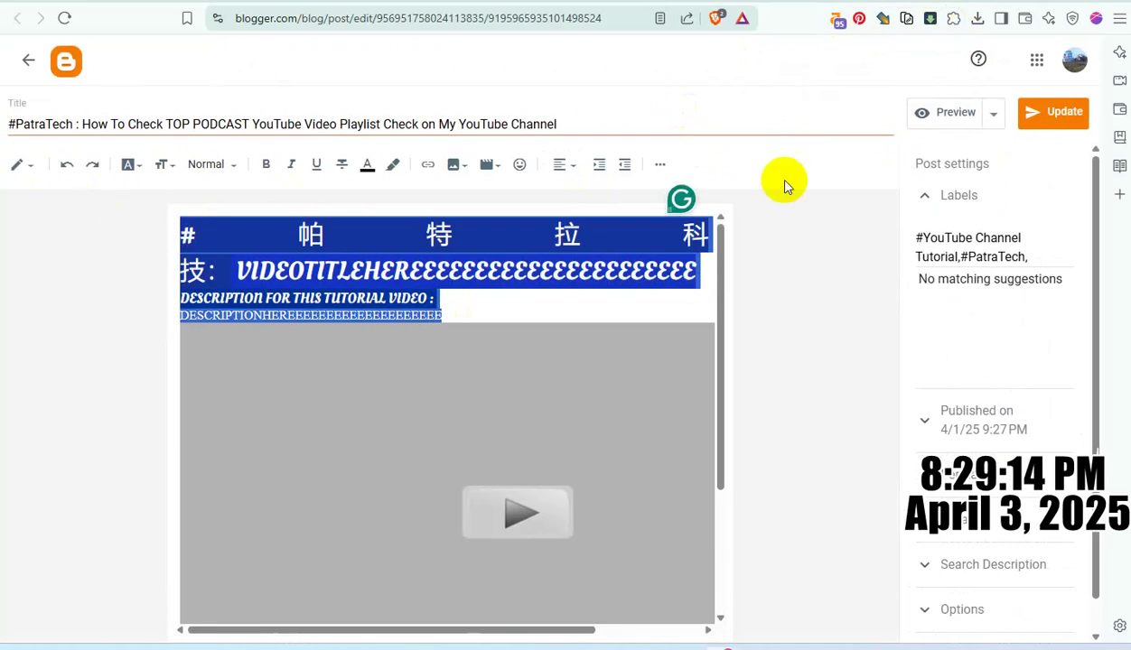
click(1023, 116)
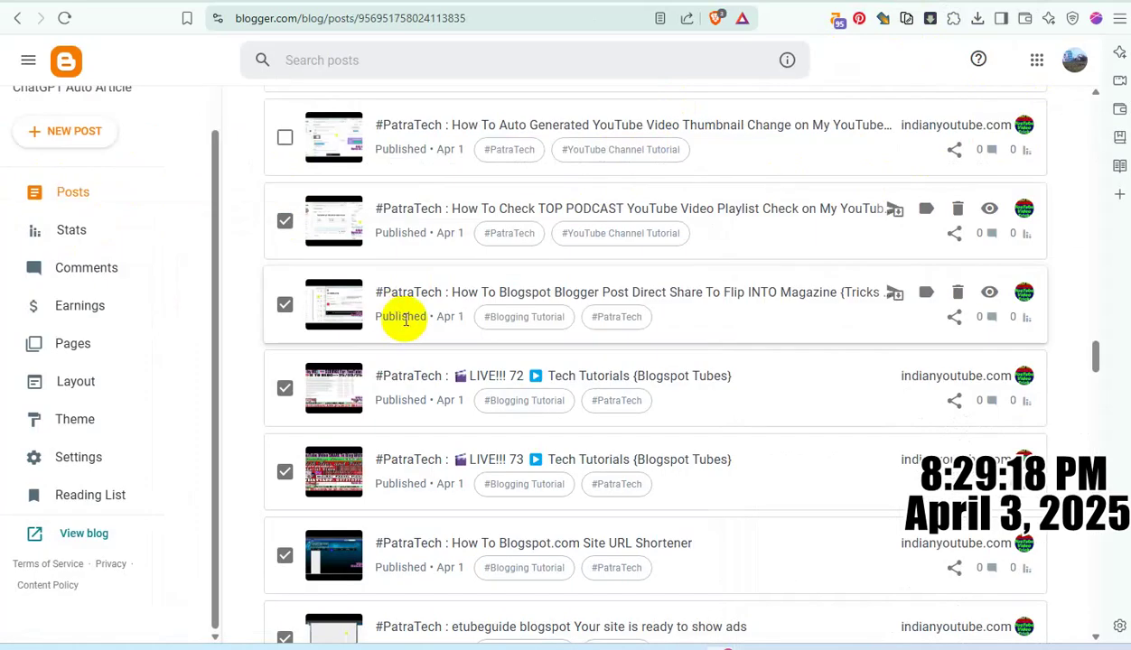
Mark the "How To Auto Generated YouTube Video Thumbnail Change" post and update its description heading to "本教學影片的說明 {Běn jiàoxué yǐngpiàn de shuōmíng}:".
scroll(404, 315, up, 1)
click(285, 216)
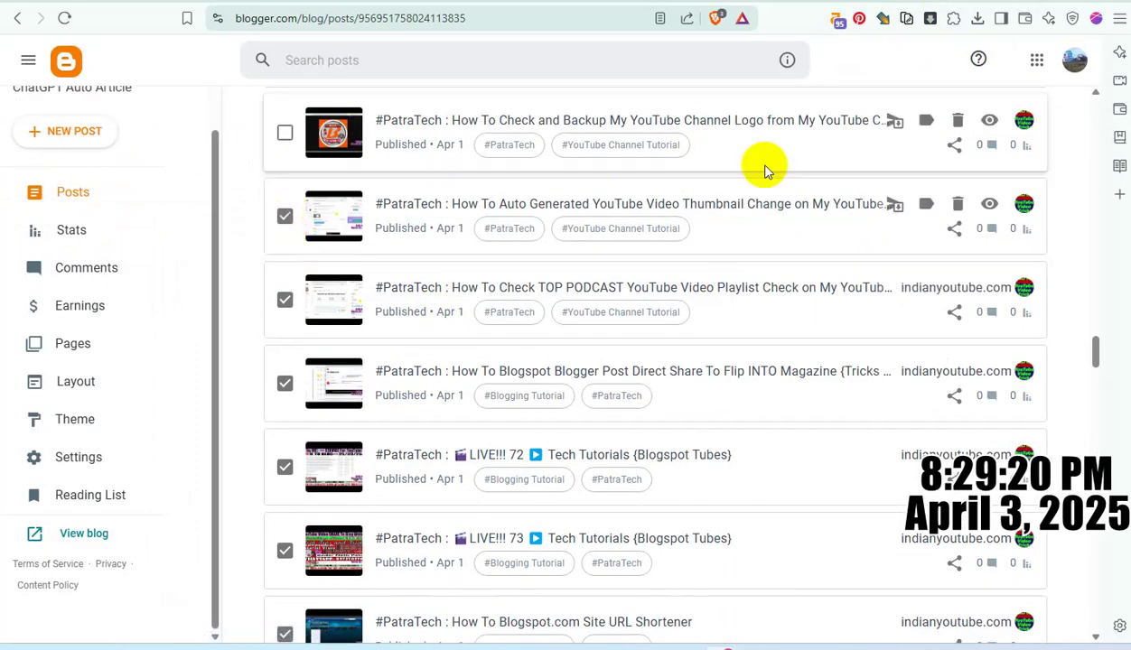
click(632, 204)
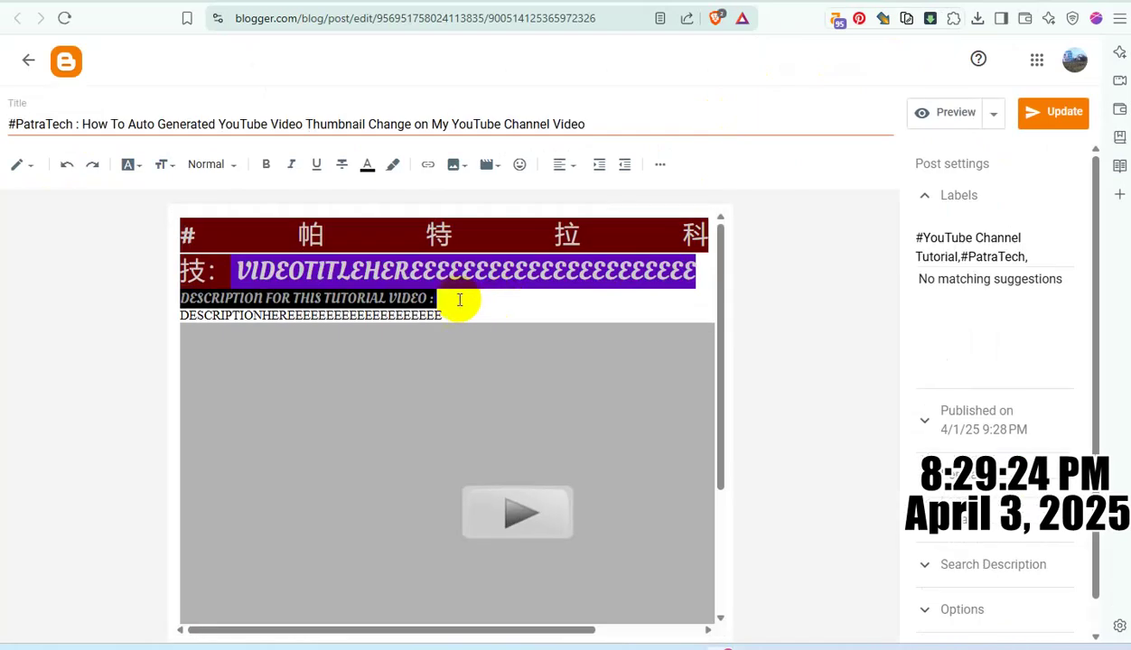
drag(452, 316, 7, 197)
key(ctrl+v)
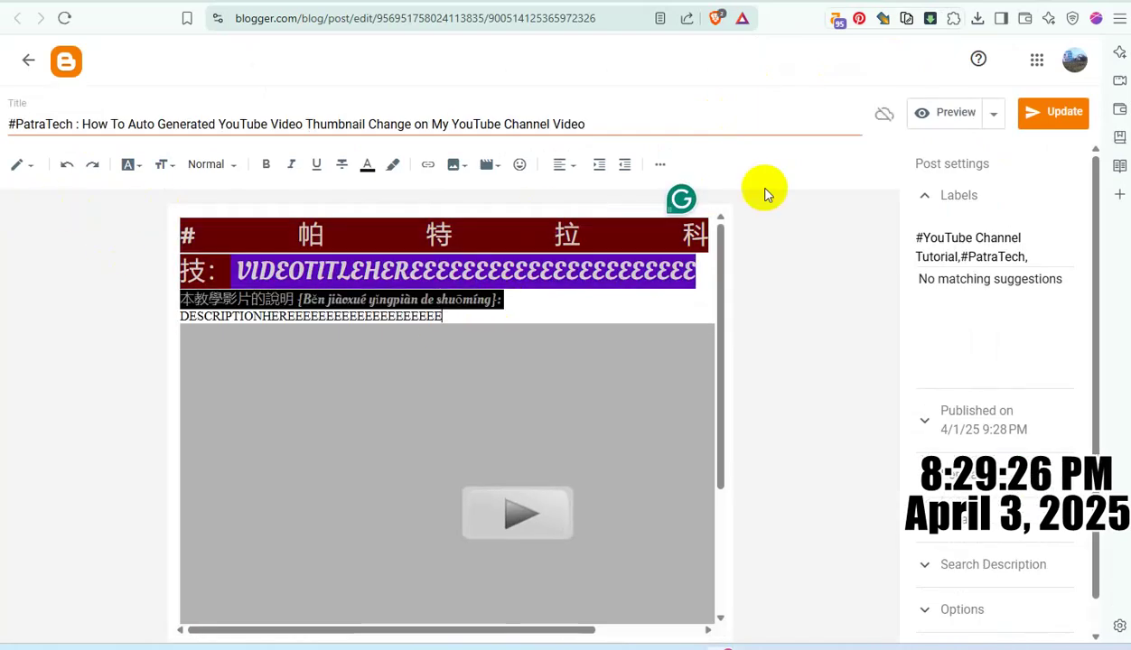
click(1027, 112)
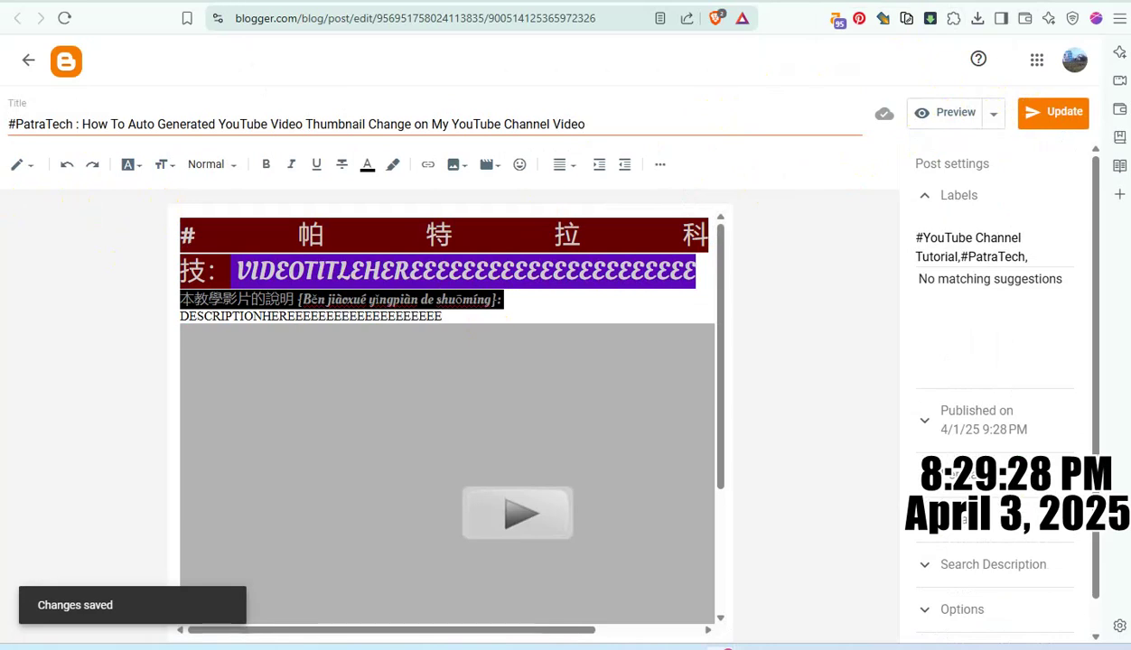
Mark the "How To Check and Backup My YouTube Channel Logo" post and update its description heading to "本教學影片的說明 {Běn jiàoxué yǐngpiàn de shuōmíng}:".
scroll(452, 339, up, 2)
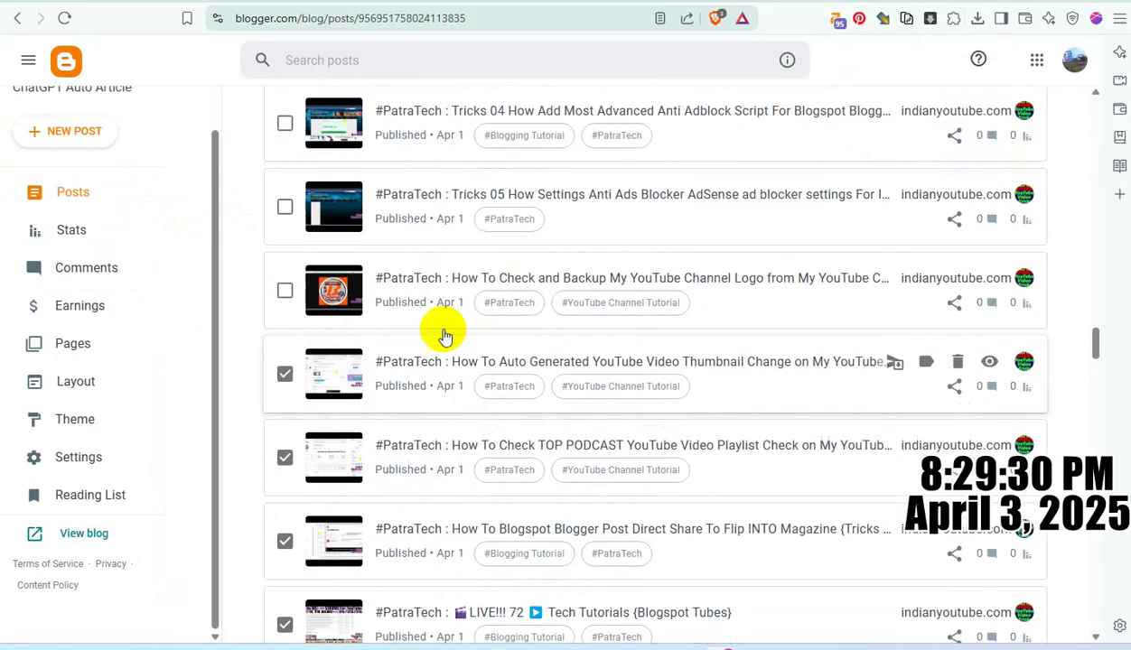
click(277, 290)
click(553, 274)
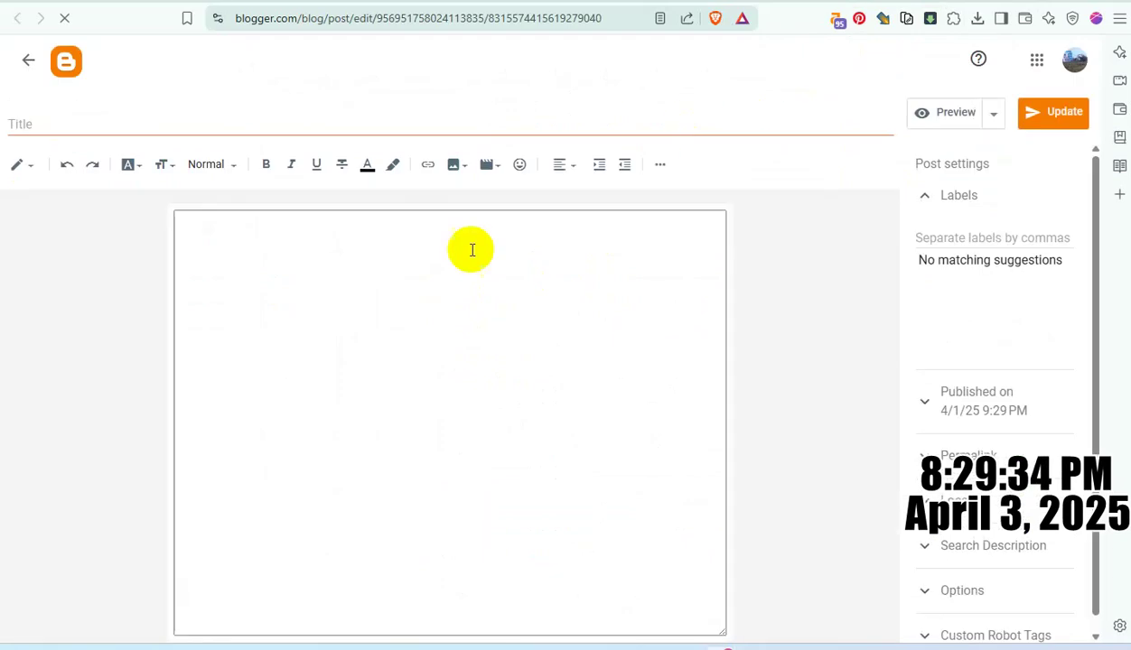
key(ctrl+a)
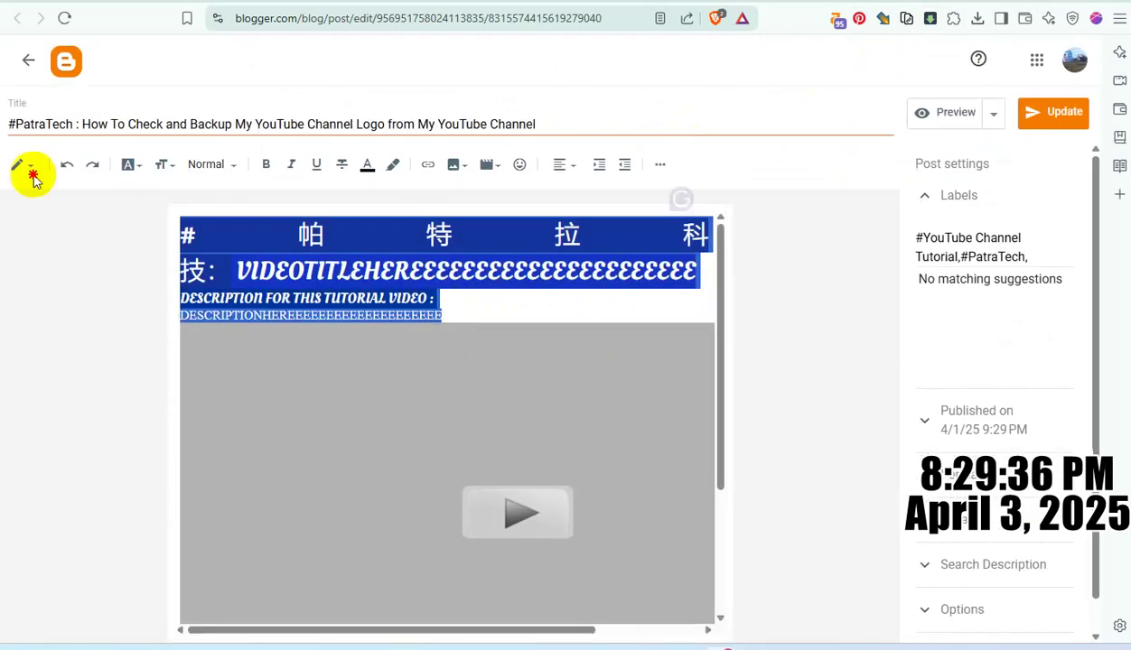
key(ctrl+v)
click(1030, 115)
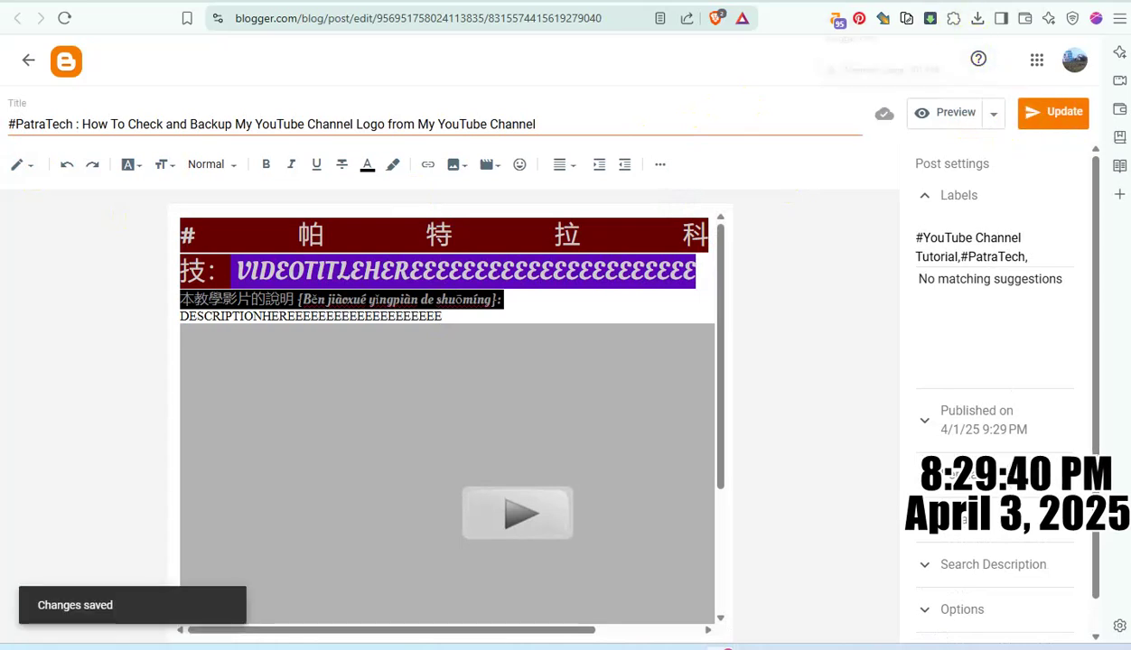
click(882, 3)
Mark the "Tricks 05 How Settings Anti Ads Blocker" post and update its description heading to "本教學影片的說明 {Běn jiàoxué yǐngpiàn de shuōmíng}:".
scroll(495, 338, up, 1)
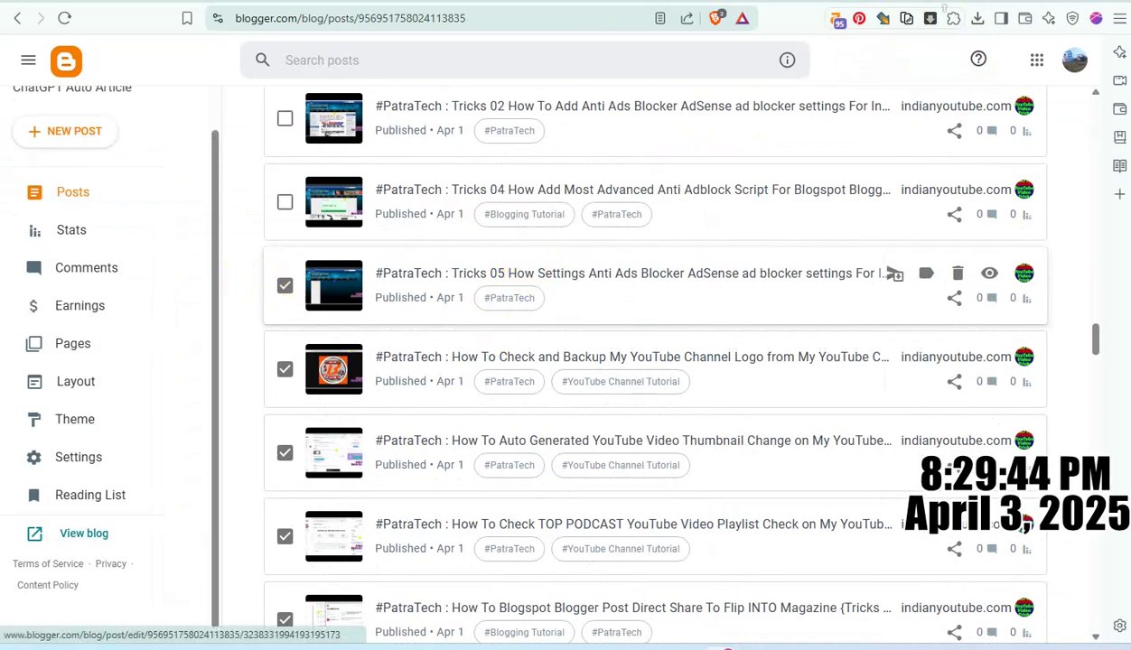
click(612, 199)
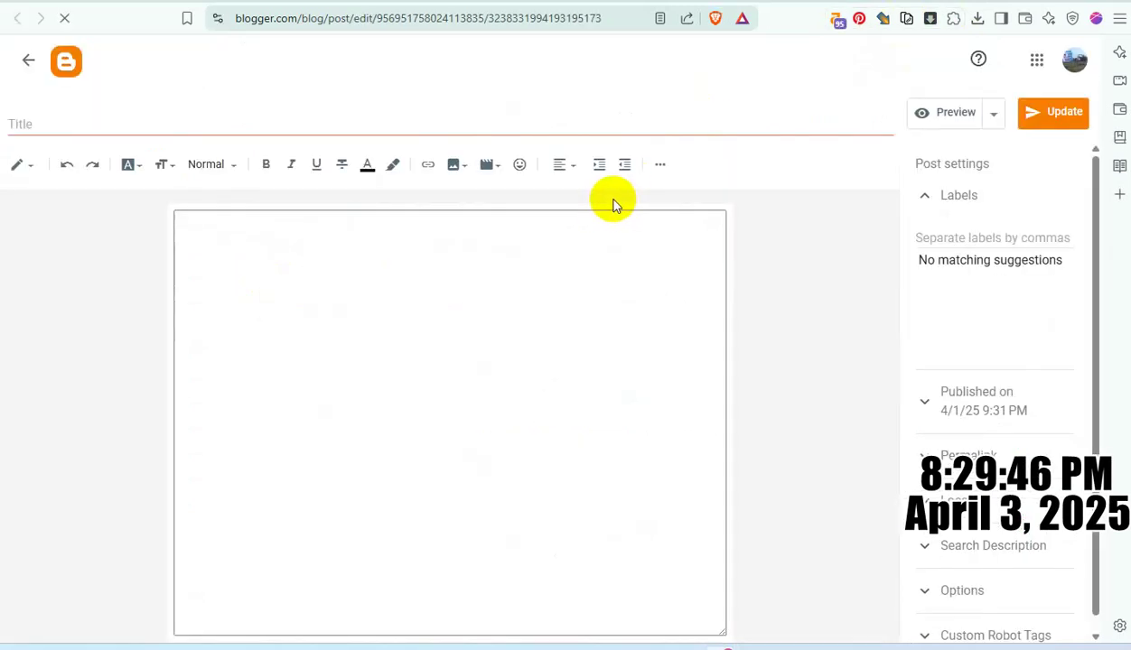
drag(454, 315, 46, 180)
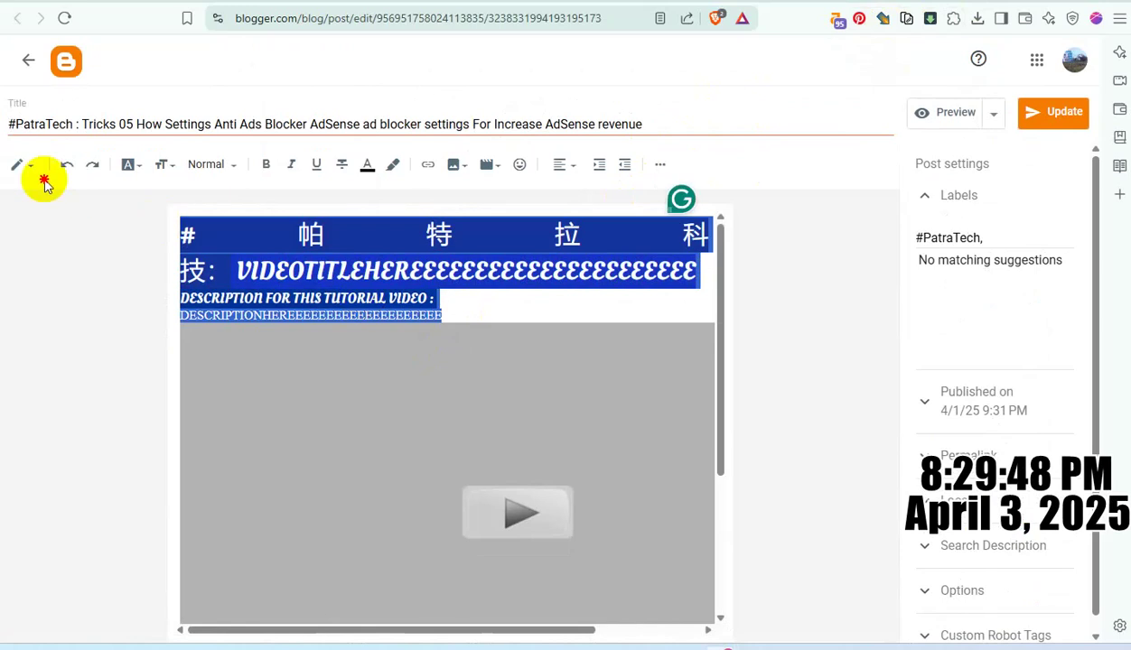
text(#帕特拉科技： VIDEOTITLEHEREEEEEEEEEEEEEEEEEEEEEE 本教學影片的說明 {Běn jiàoxué yǐngpiàn de shuōmíng}: DESCRIPTIONHEREEEEEEEEEEEEEEEEEEEE)
click(1042, 115)
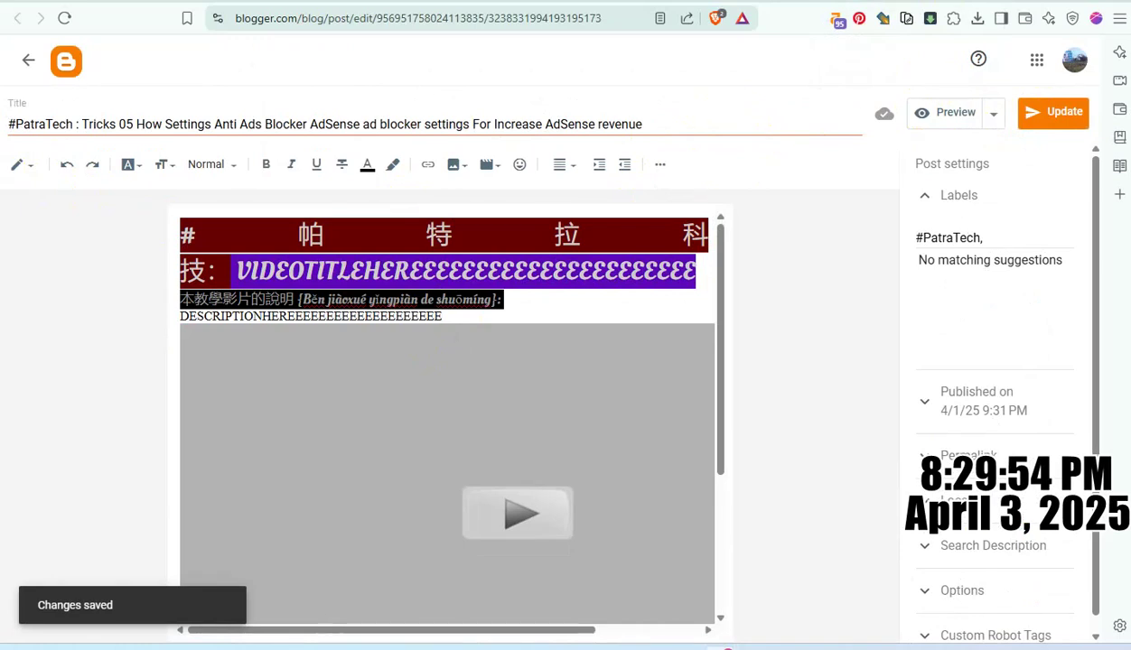
Mark the "Tricks 04 How Add Most Advanced Anti Adblock Script" post and update its description heading to "本教學影片的說明 {Běn jiàoxué yǐngpiàn de shuōmíng}:".
scroll(543, 311, up, 1)
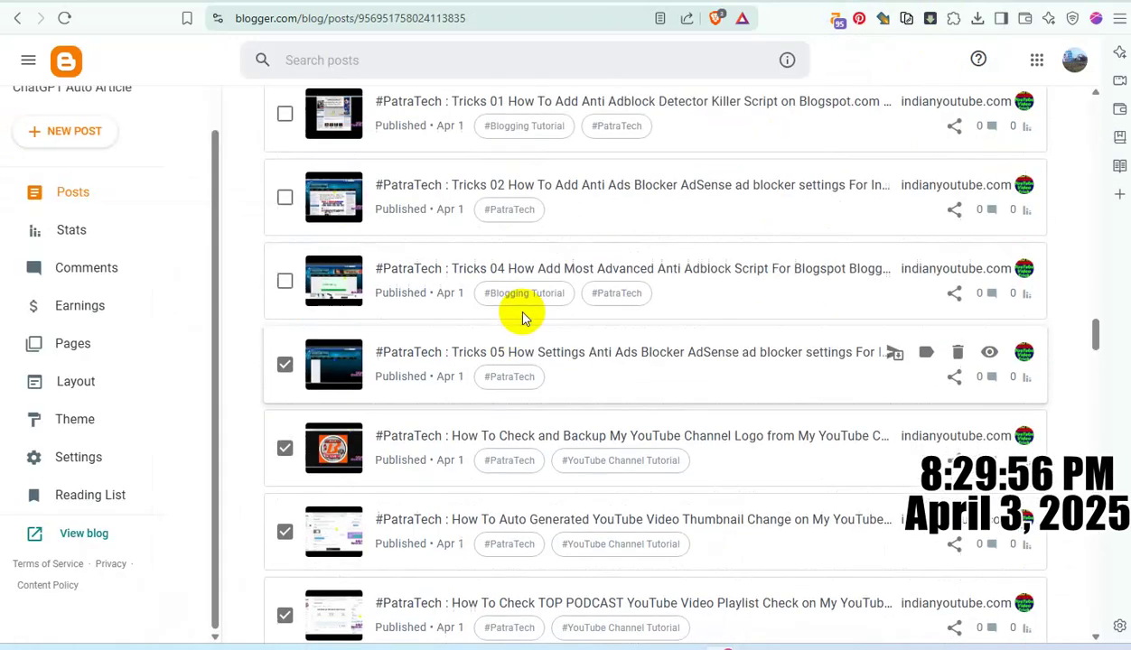
click(285, 287)
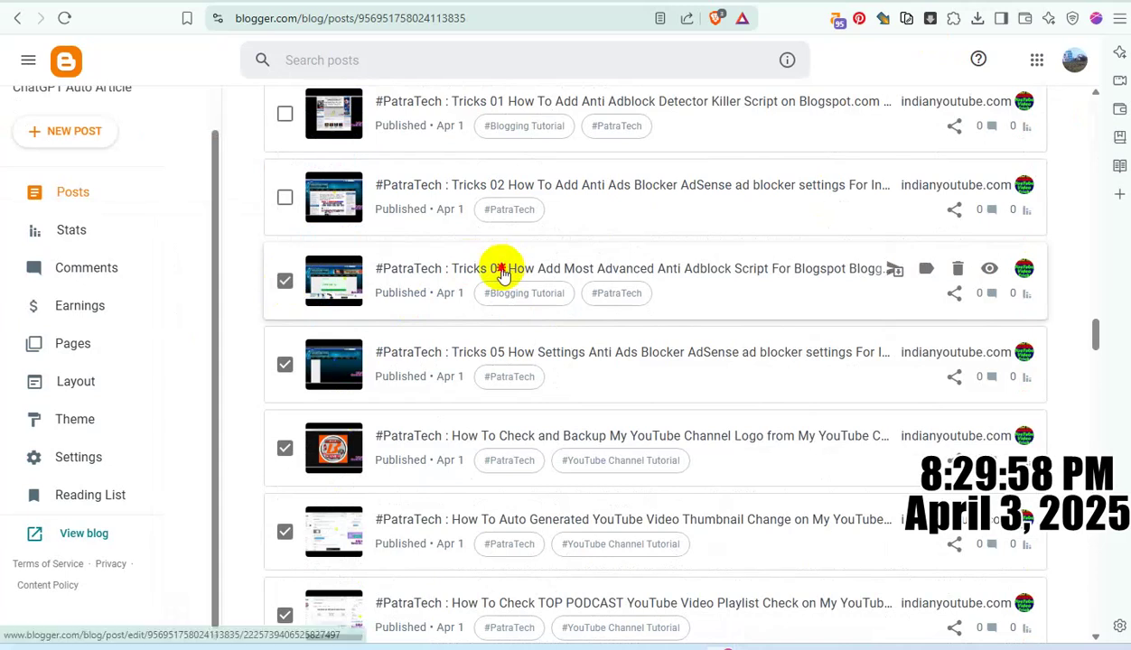
click(505, 265)
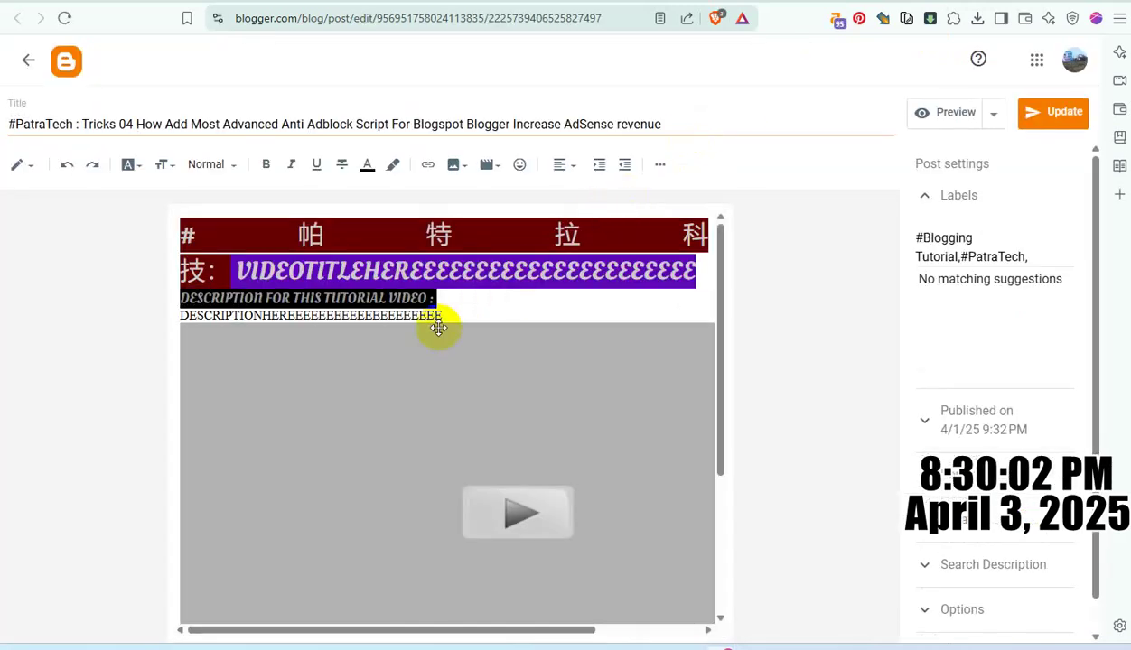
drag(457, 314, 12, 222)
key(ctrl+v)
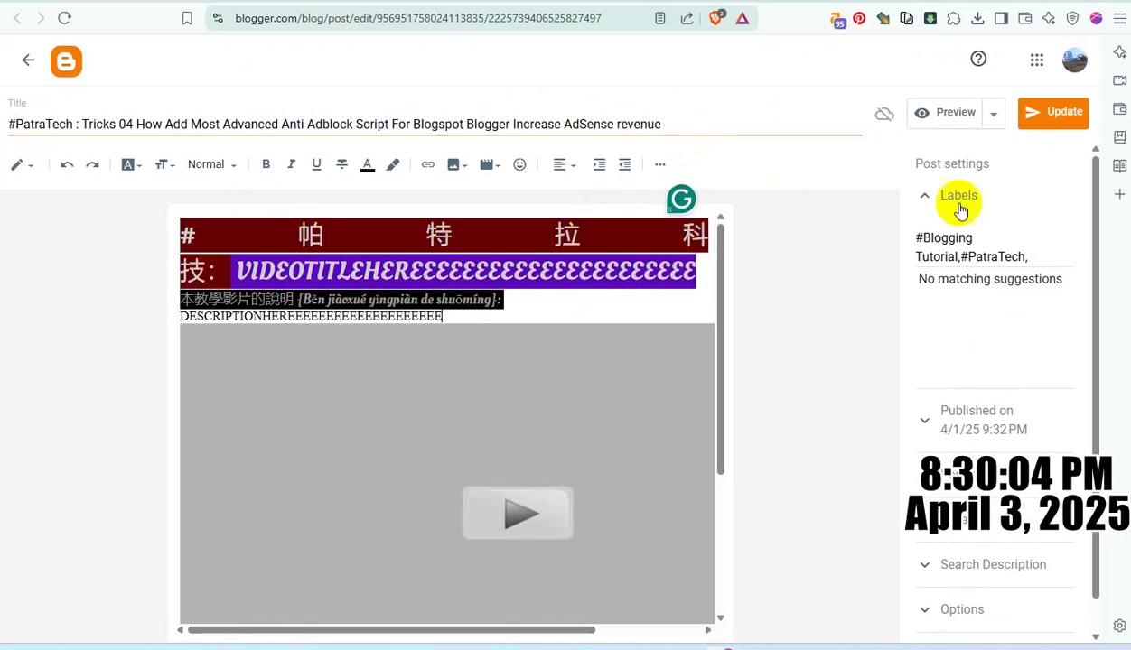
click(1059, 126)
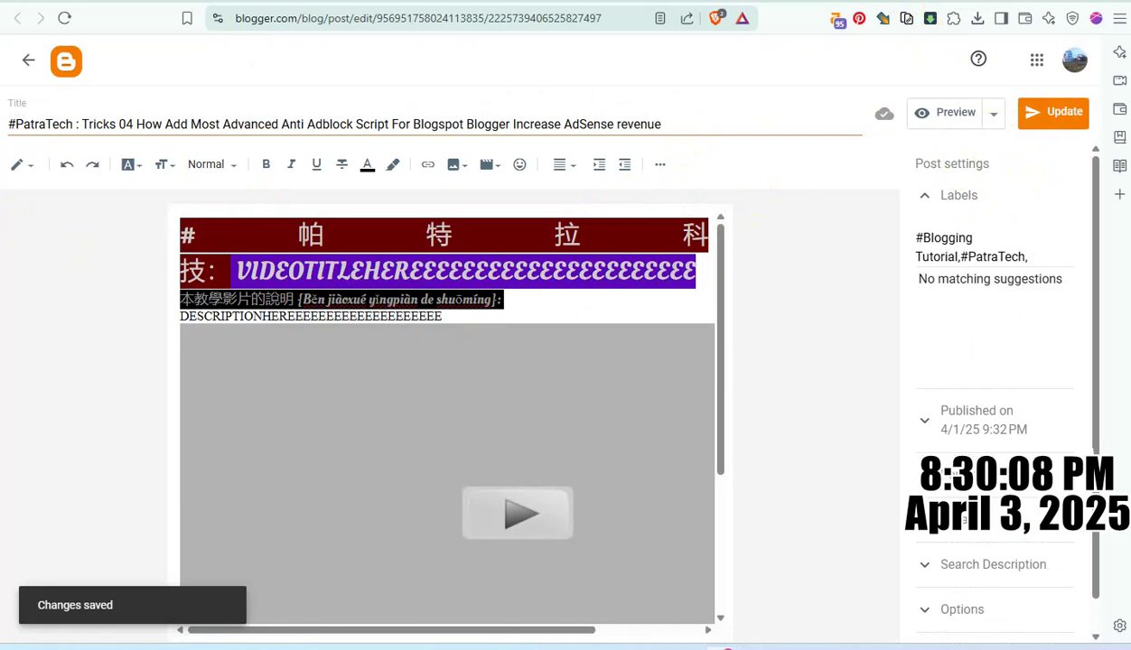
key(ctrl+w)
Mark the "Tricks 02 How To Add Anti Ads Blocker" post and update its description heading to "本教學影片的說明 {Běn jiàoxué yǐngpiàn de shuōmíng}:".
scroll(441, 374, up, 1)
click(283, 278)
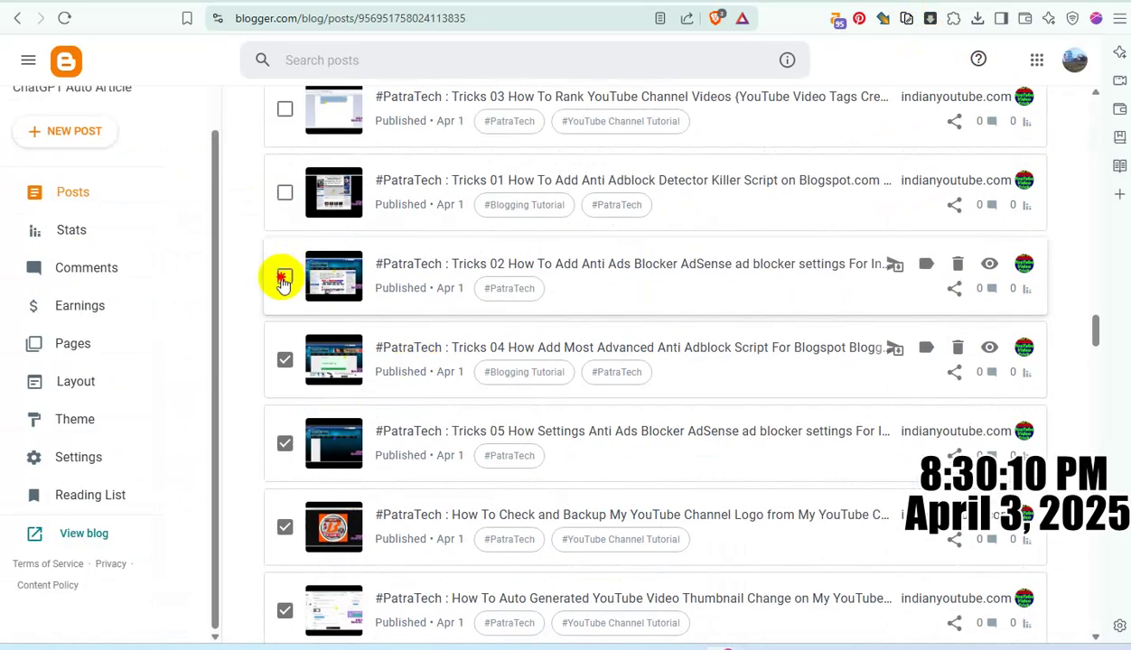
click(537, 270)
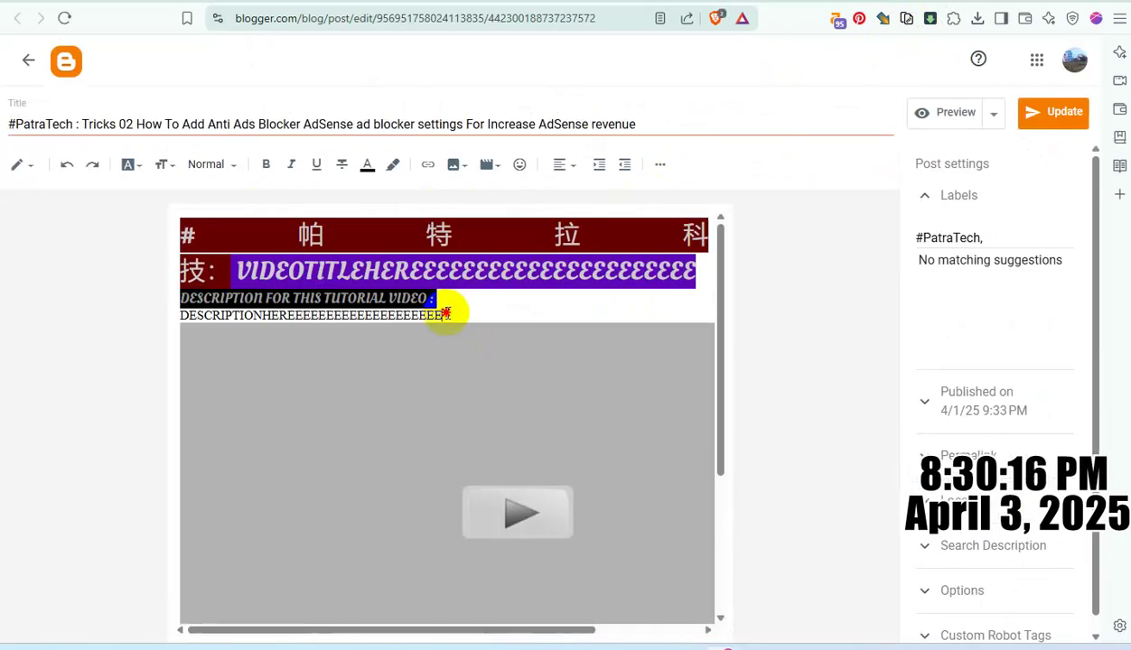
click(1046, 124)
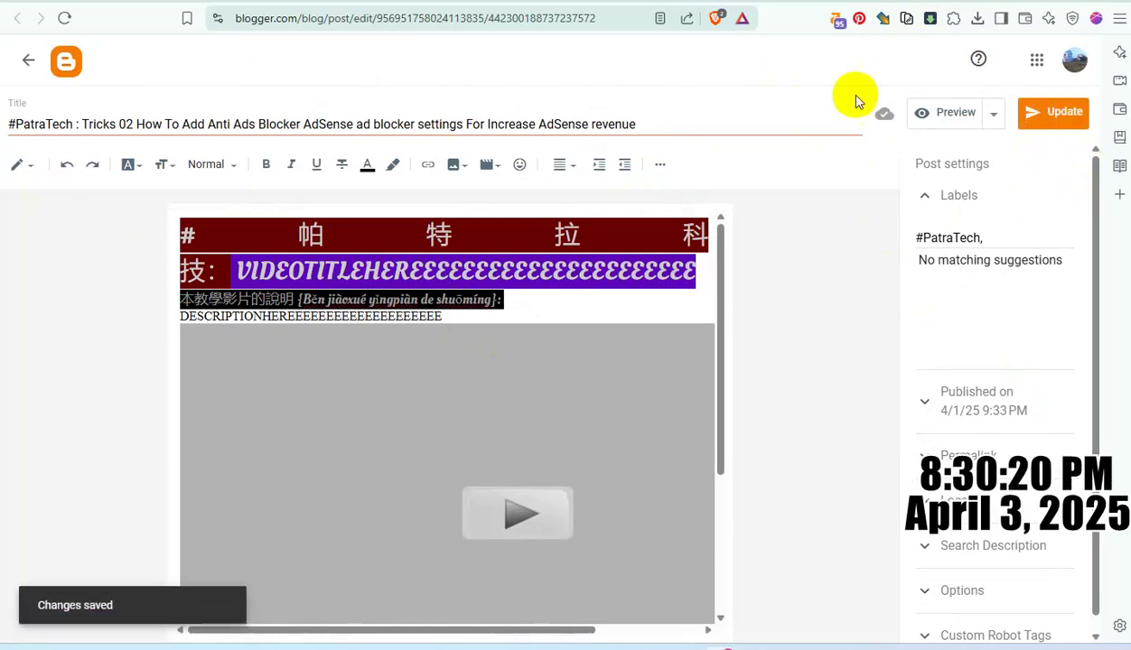
key(ctrl+w)
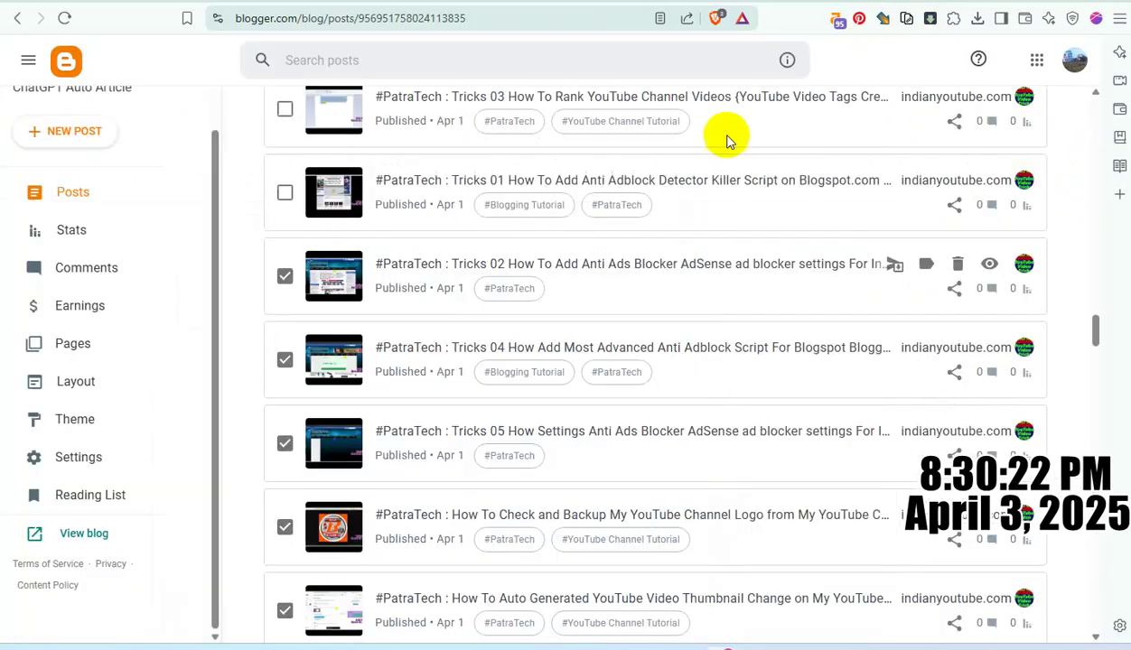
Mark the "Tricks 01 How To Add Anti Adblock Detector Killer Script" post and update its description heading to "本教學影片的說明 {Běn jiàoxué yǐngpiàn de shuōmíng}:".
scroll(470, 288, up, 1)
click(284, 272)
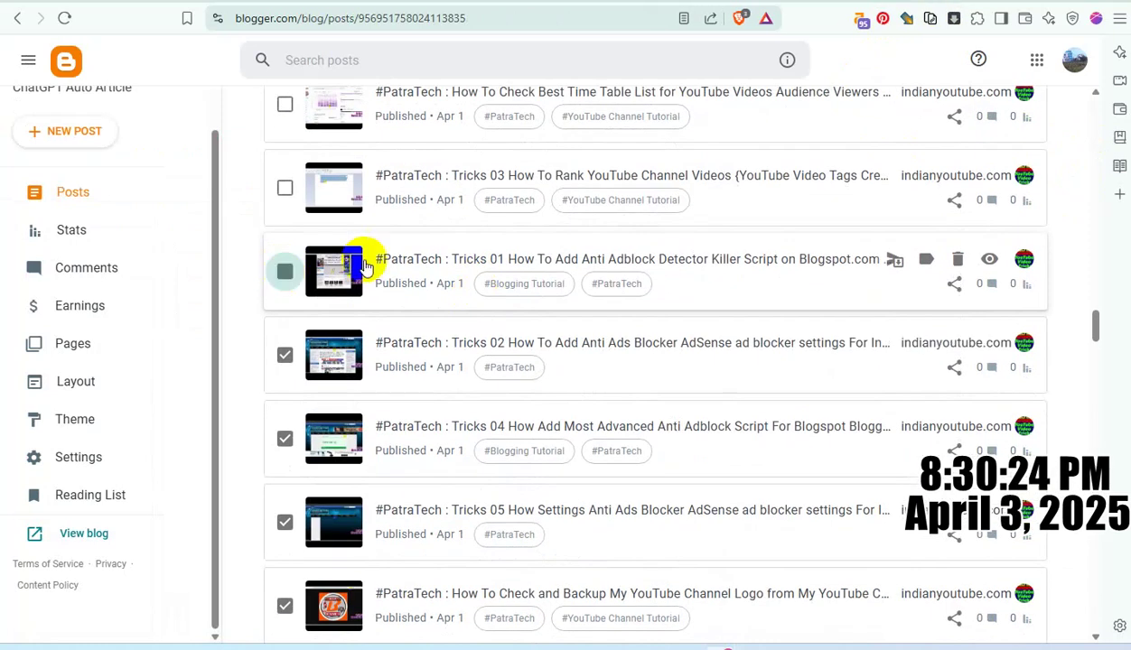
drag(906, 51, 867, 1)
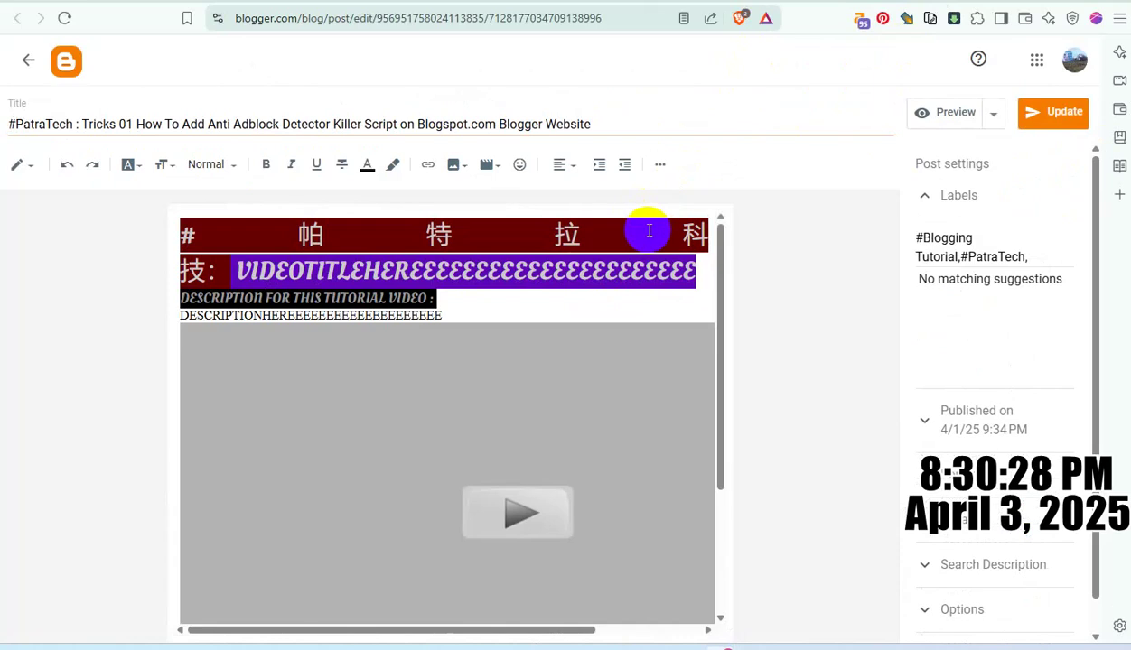
drag(455, 315, 3, 174)
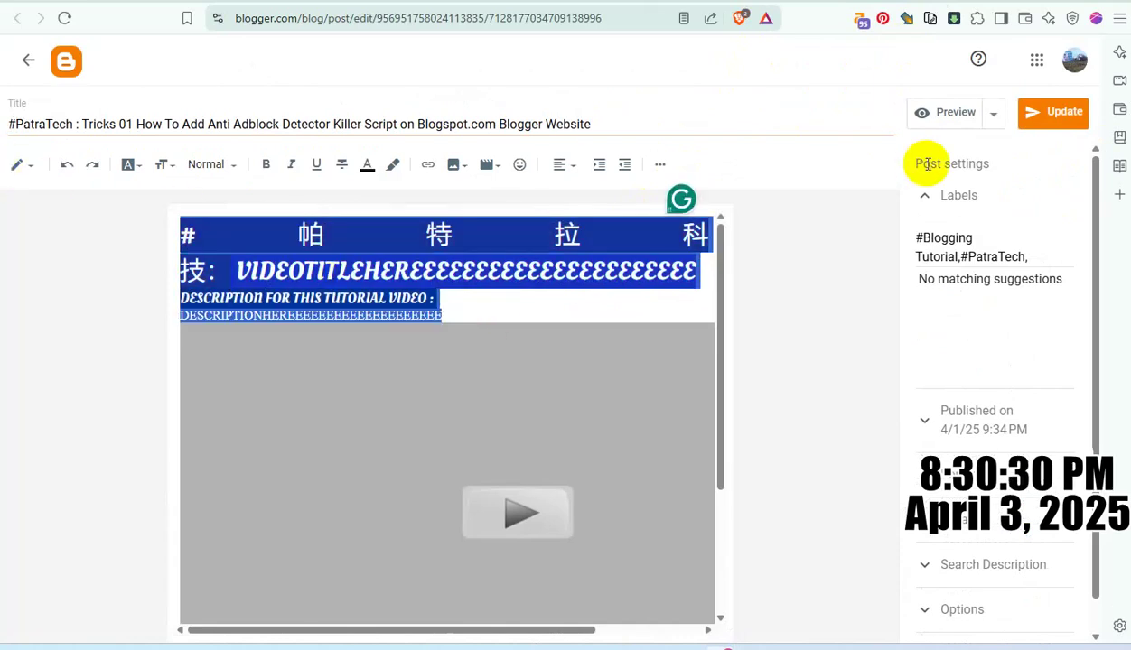
text(#帕特拉科技： VIDEOTITLEHEREEEEEEEEEEEEEEEEEEEEEE 本教學影片的說明 {Běn jiàoxué yǐngpiàn de shuōmíng}: DESCRIPTIONHEREEEEEEEEEEEEEEEEEEEE)
click(1061, 115)
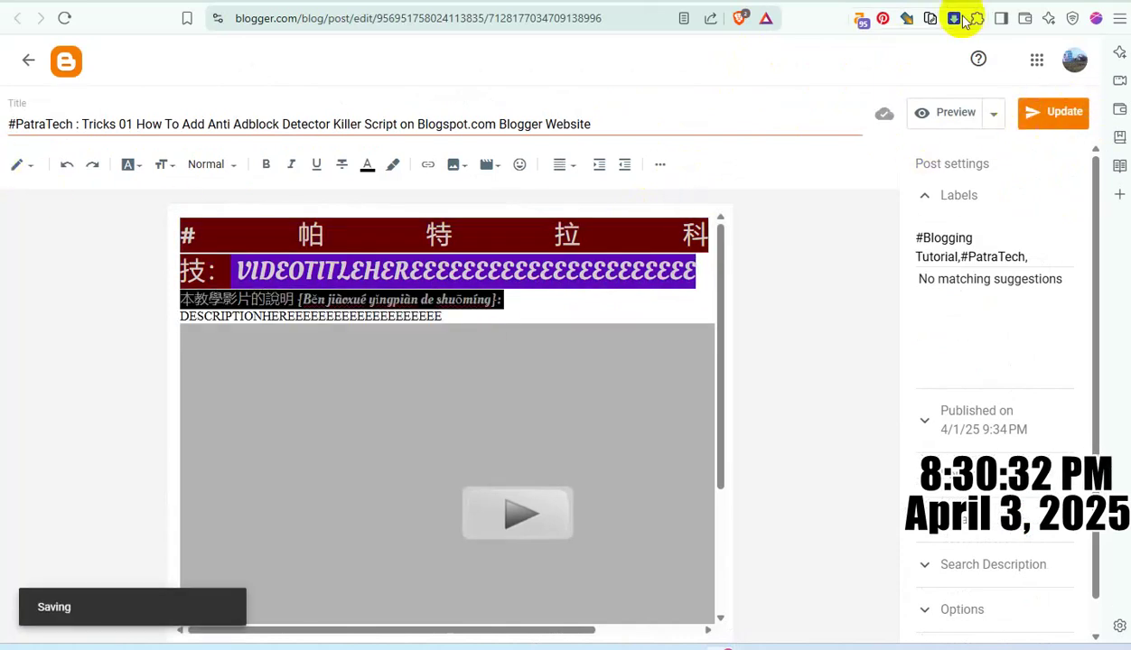
key(ctrl+w)
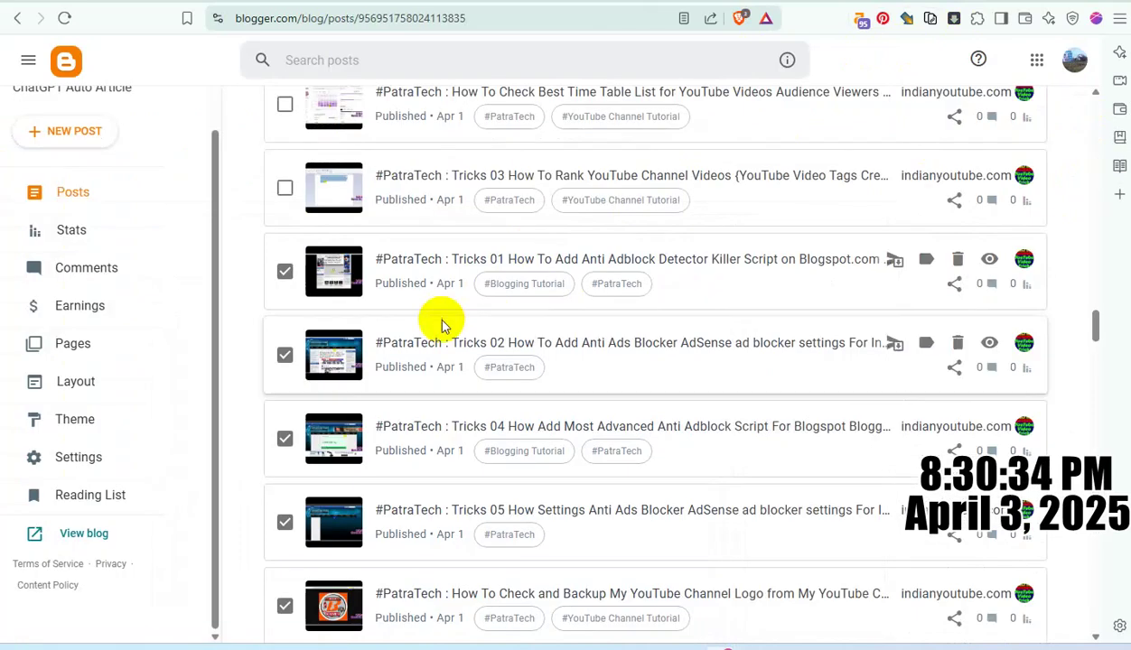
Mark the "Tricks 03 How To Rank YouTube Channel Videos" post and update its description heading to "本教學影片的說明 {Běn jiàoxué yǐngpiàn de shuōmíng}:".
scroll(443, 327, up, 2)
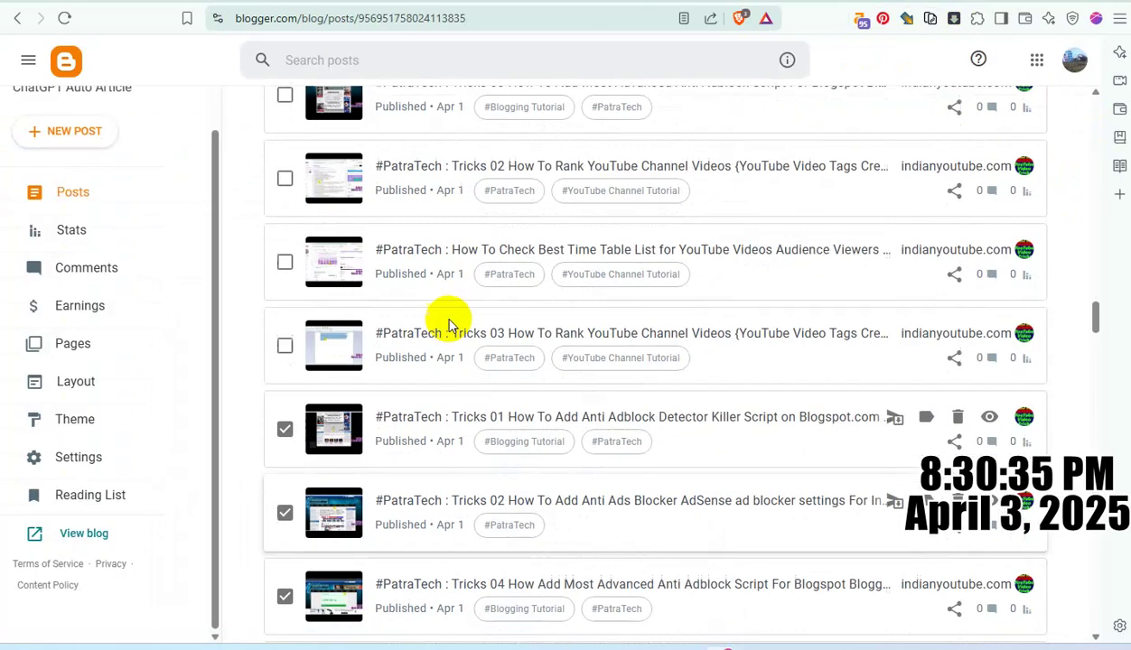
click(516, 336)
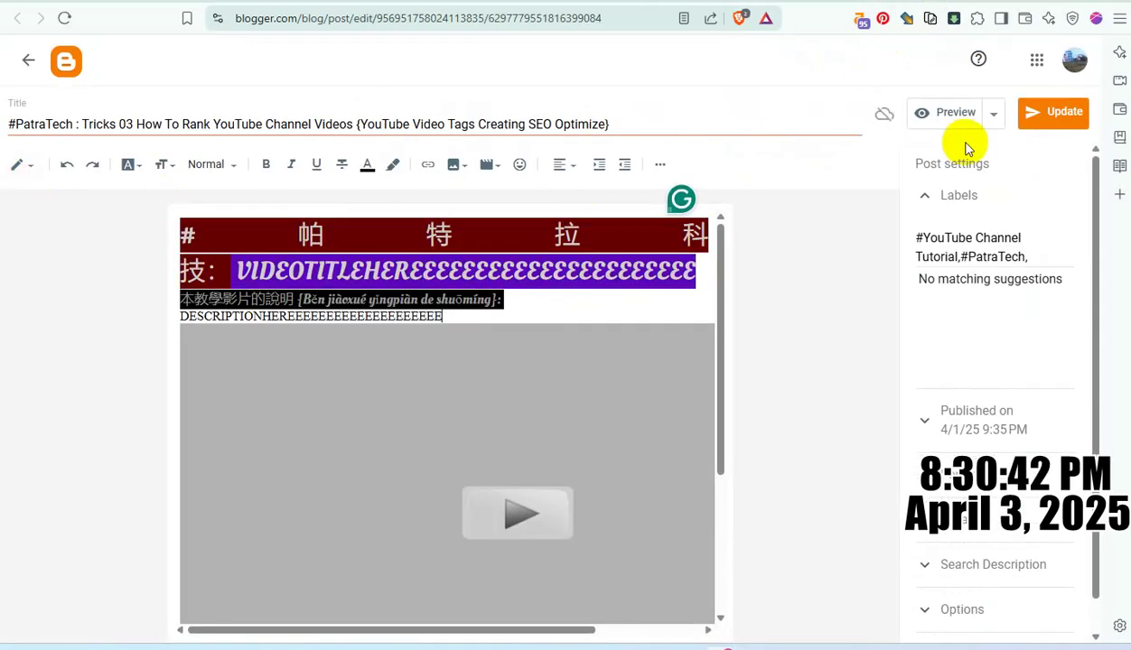
click(1048, 113)
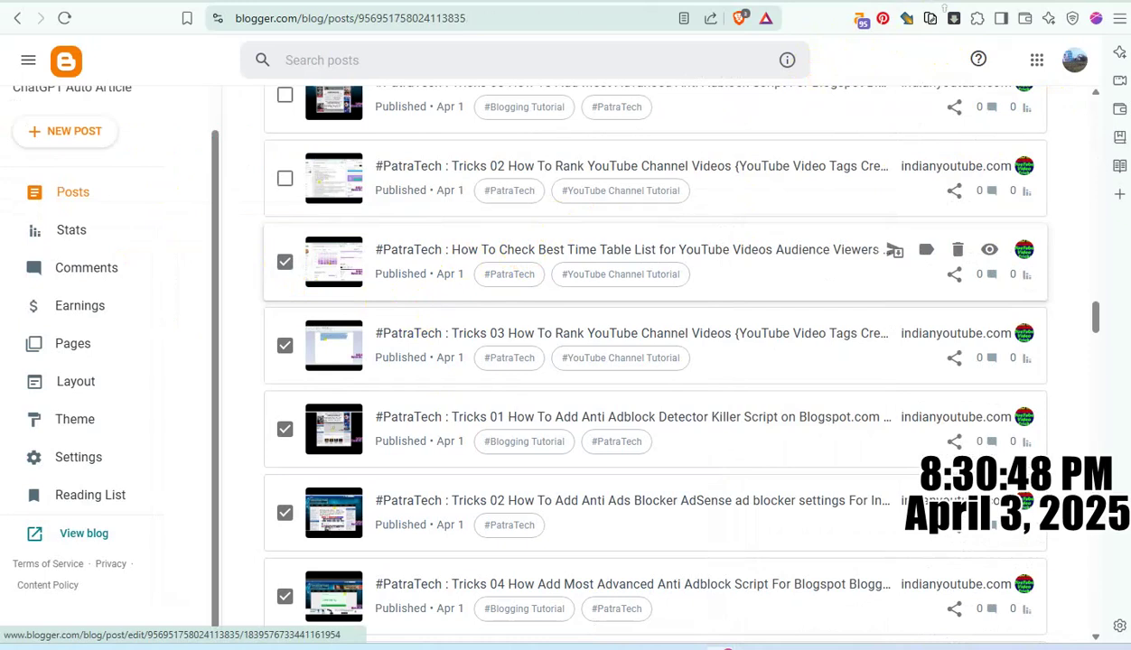
Update the description heading of the "How To Check Best Time Table List" post to "本教學影片的說明 {Běn jiàoxué yǐngpiàn de shuōmíng}:".
click(522, 252)
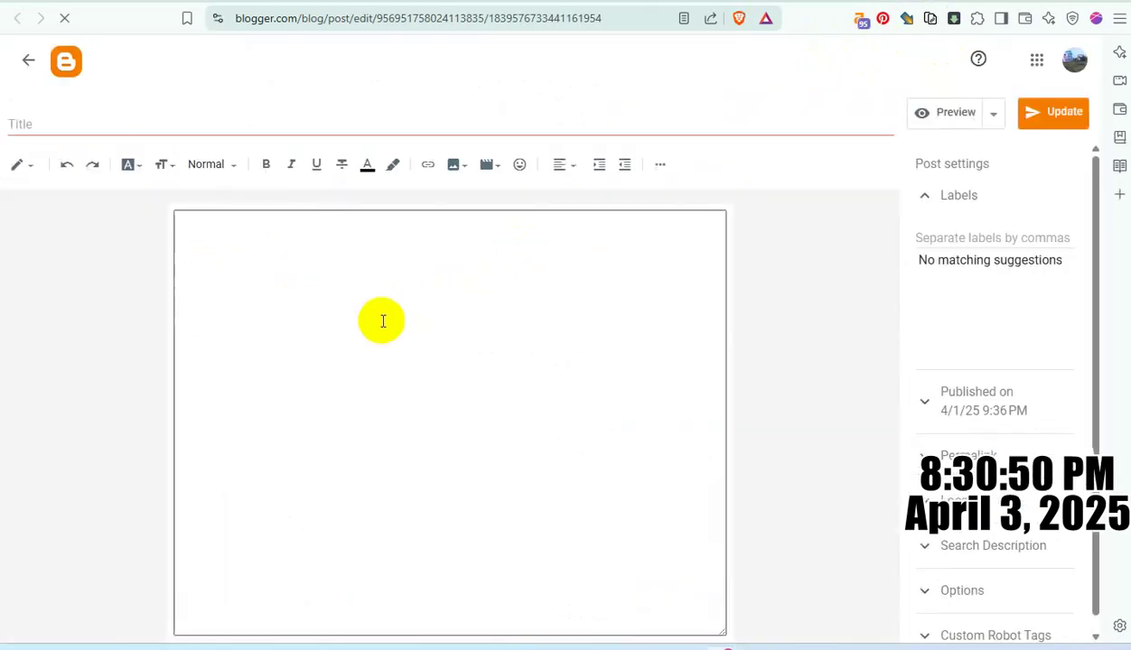
key(ctrl+a)
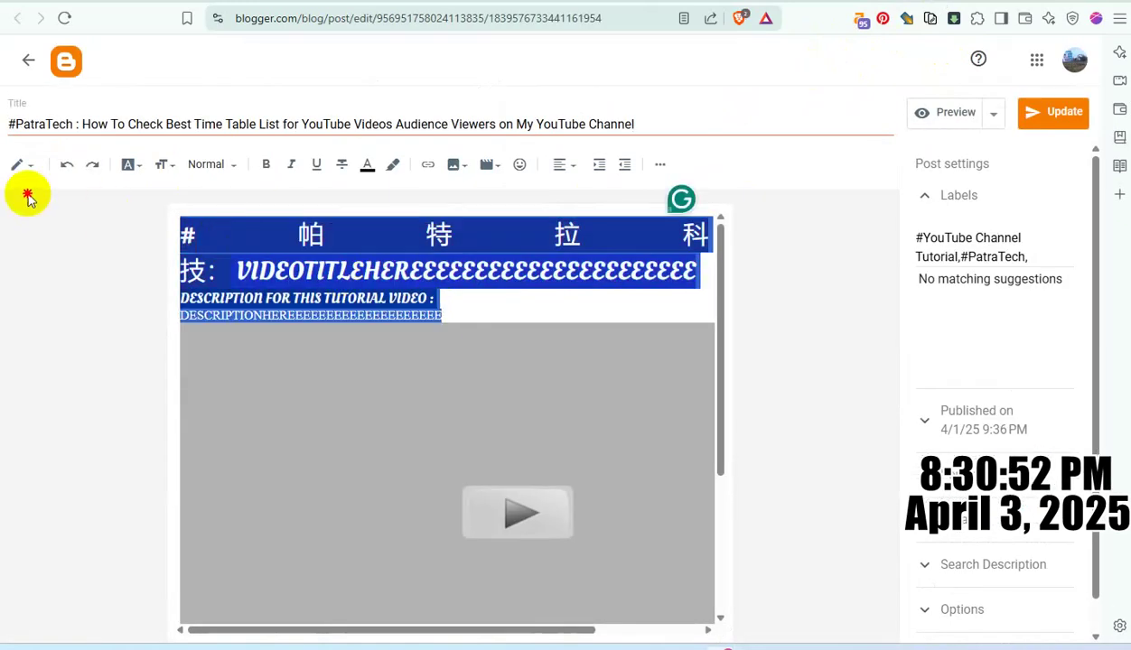
key(ctrl+v)
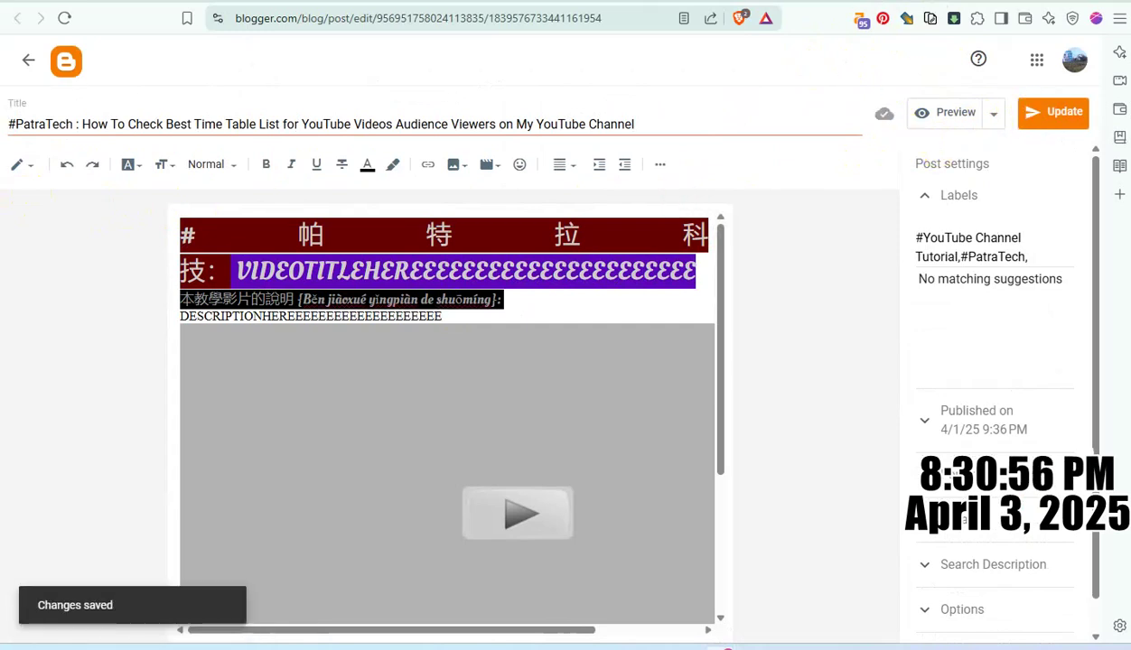
key(ctrl+Tab)
Mark the "Tricks 02 How To Rank YouTube Channel Videos" post and update its description heading to "本教學影片的說明 {Běn jiàoxué yǐngpiàn de shuōmíng}:".
scroll(442, 323, up, 1)
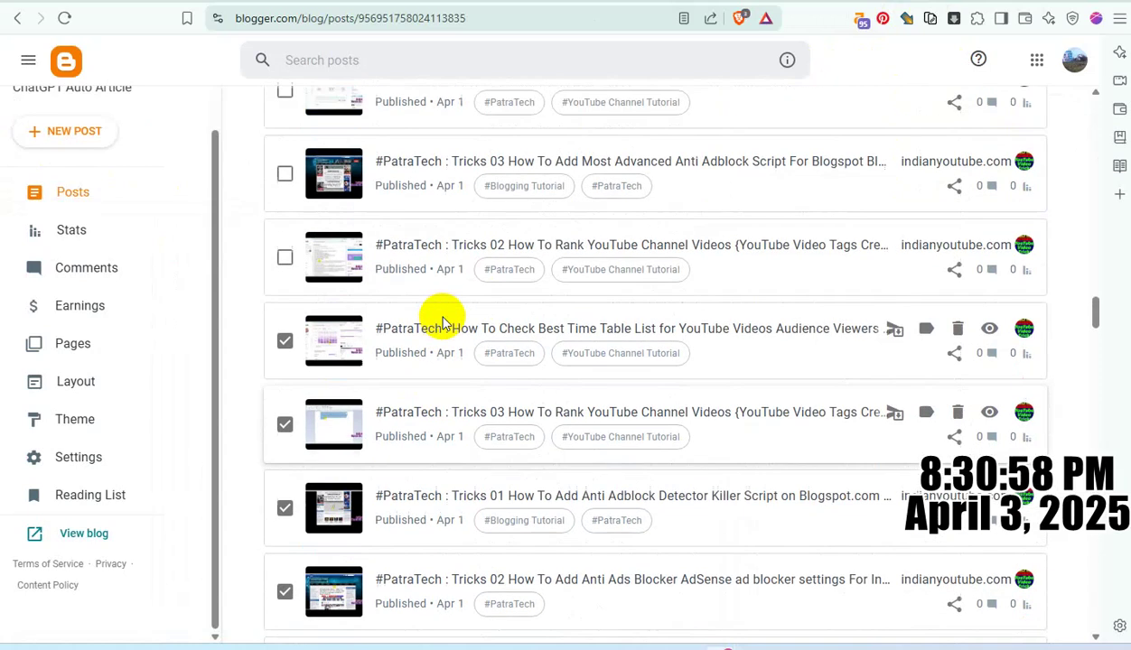
click(284, 259)
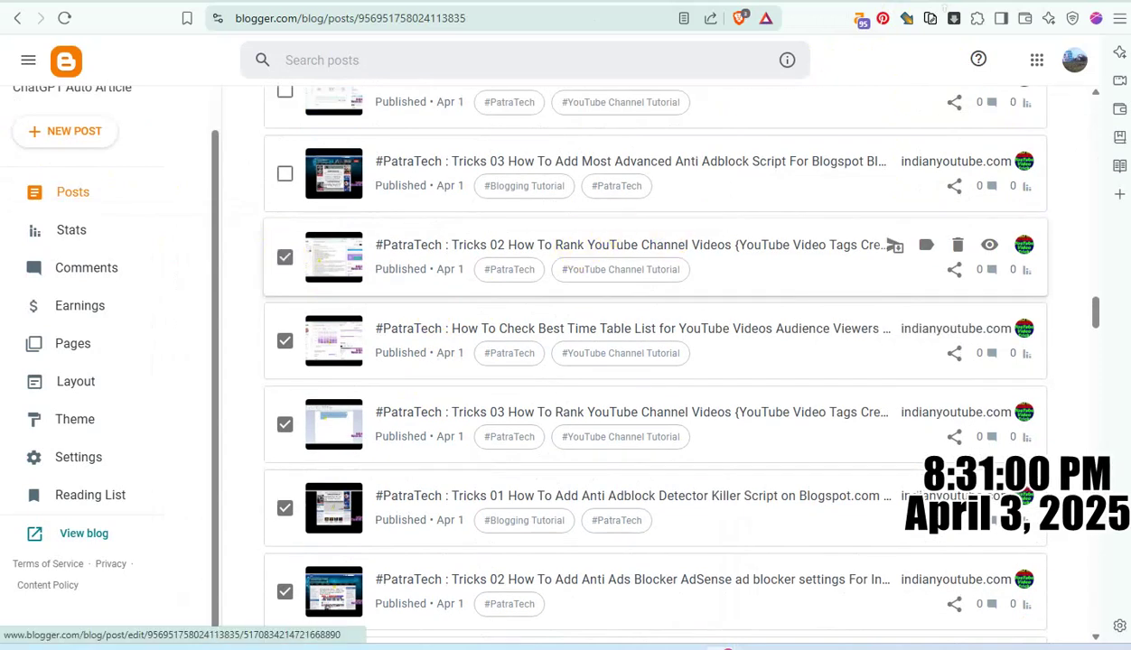
click(542, 245)
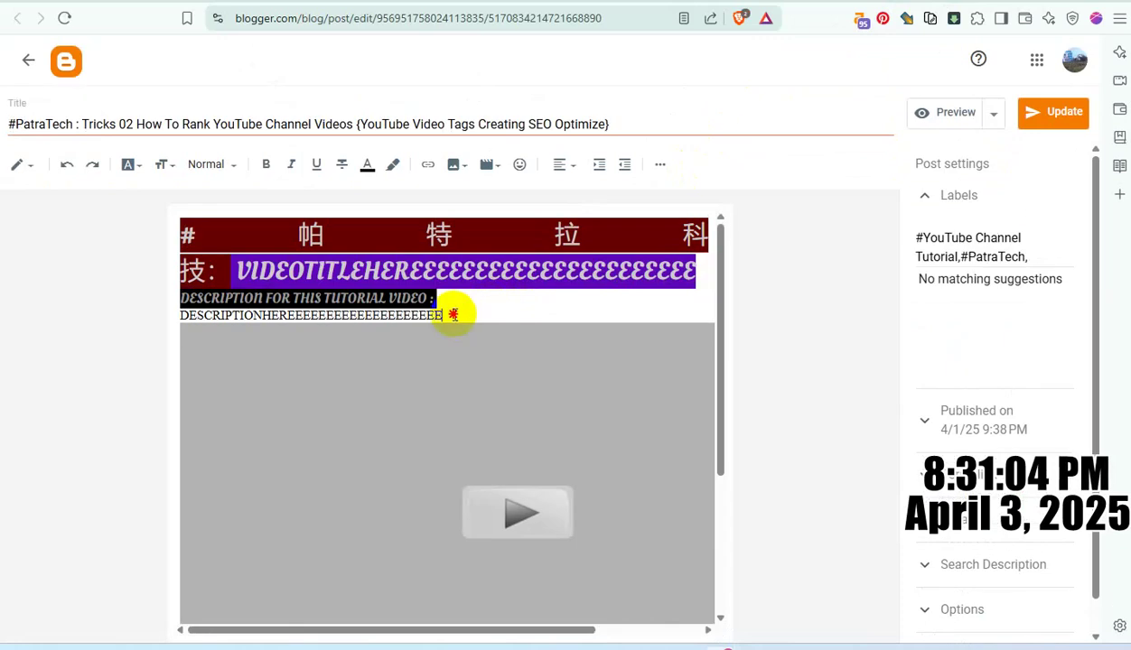
drag(454, 314, 32, 195)
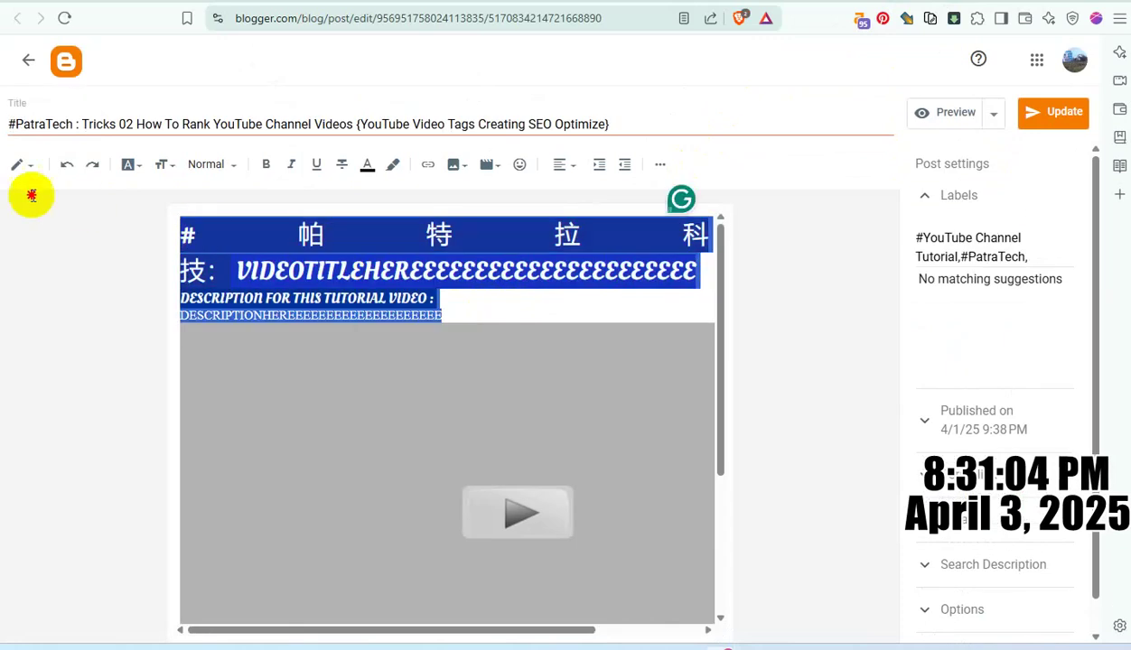
key(ctrl+v)
click(1057, 112)
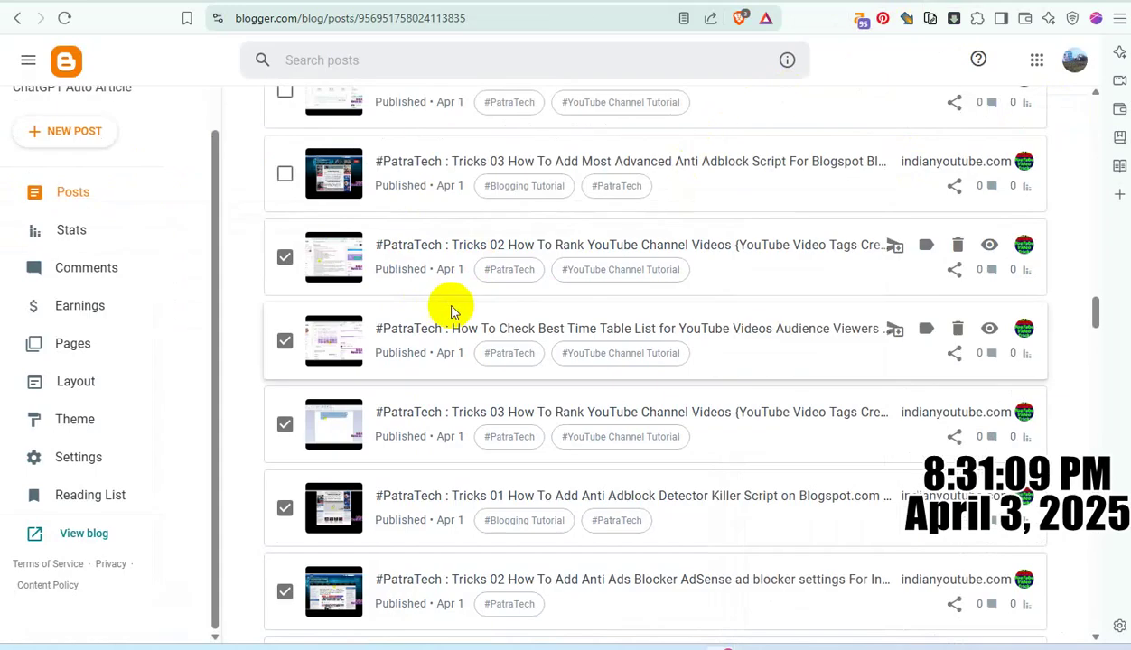
Mark the "Tricks 03 How To Add Most Advanced Anti Adblock Script" post and update its description heading to "本教學影片的說明 {Běn jiàoxué yǐngpiàn de shuōmíng}:".
scroll(303, 272, up, 1)
click(284, 255)
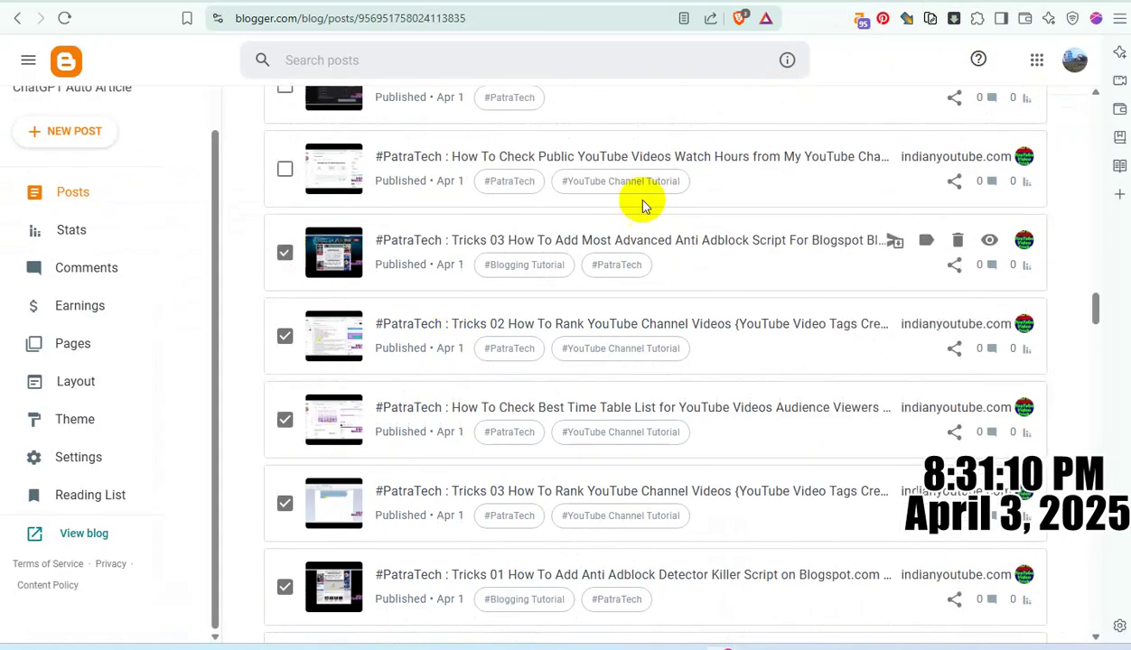
click(542, 241)
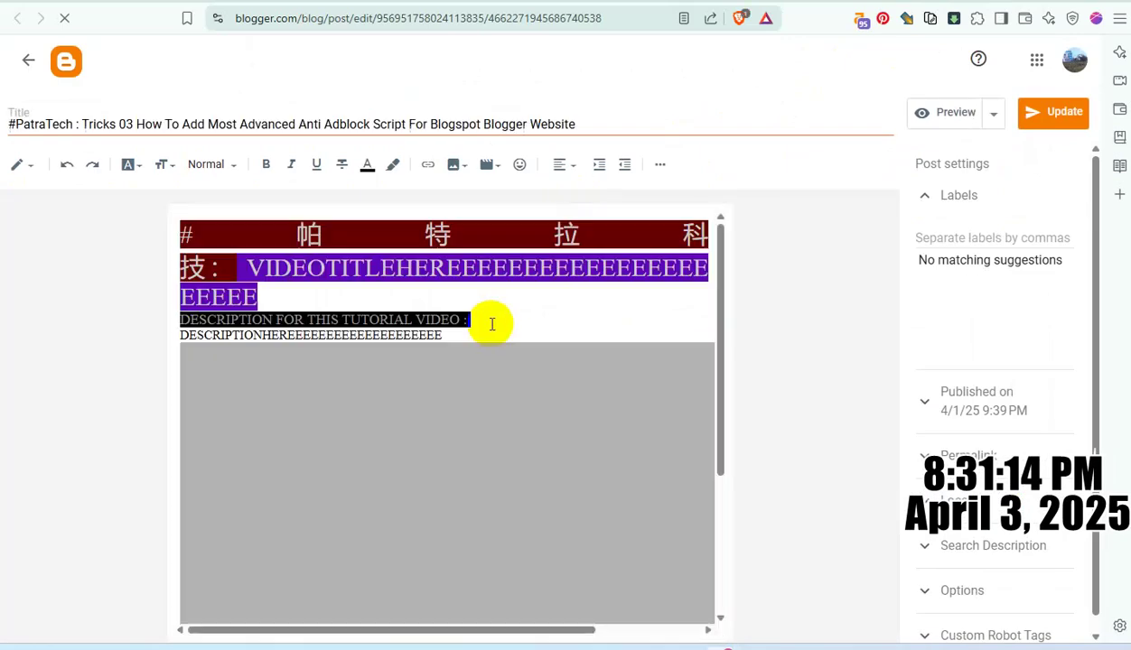
drag(452, 311, 380, 301)
key(ctrl+a)
key(ctrl+v)
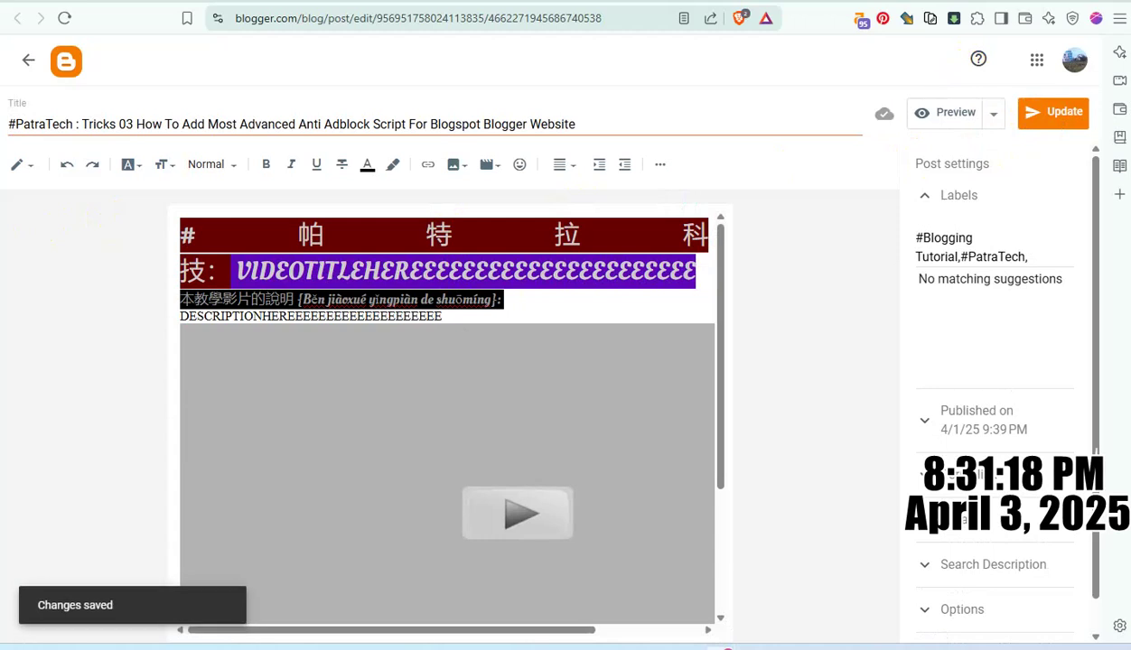
key(ctrl+w)
Mark the "How To Check Public YouTube Videos Watch Hours" post and update its description heading to "本教學影片的說明 {Běn jiàoxué yǐngpiàn de shuōmíng}:".
scroll(441, 294, up, 1)
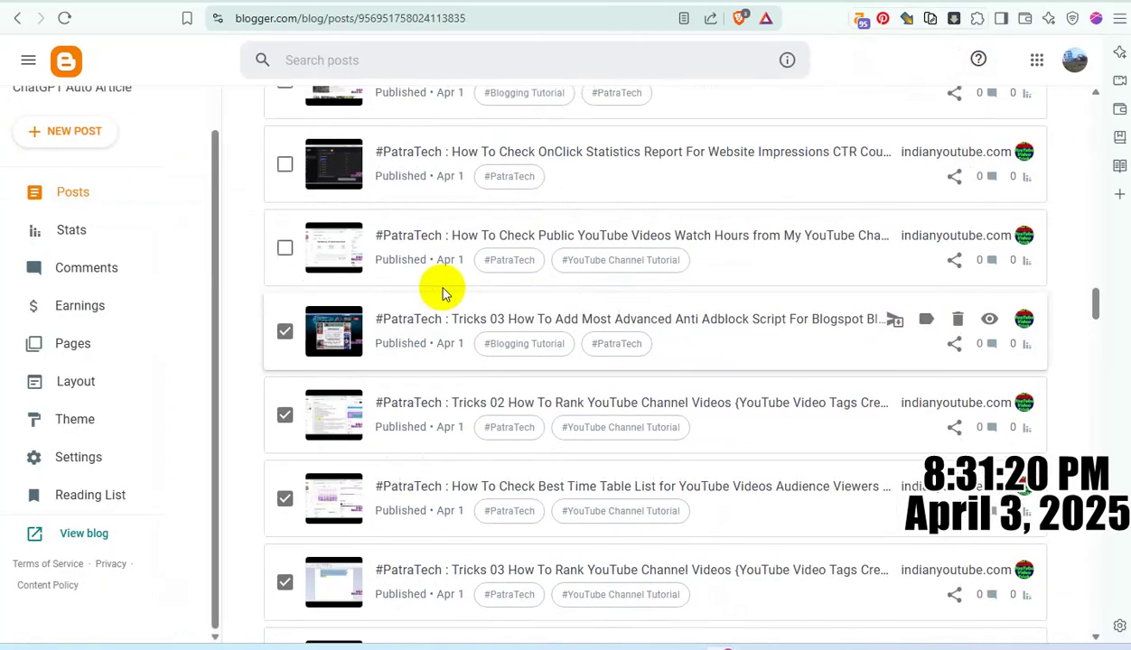
click(283, 249)
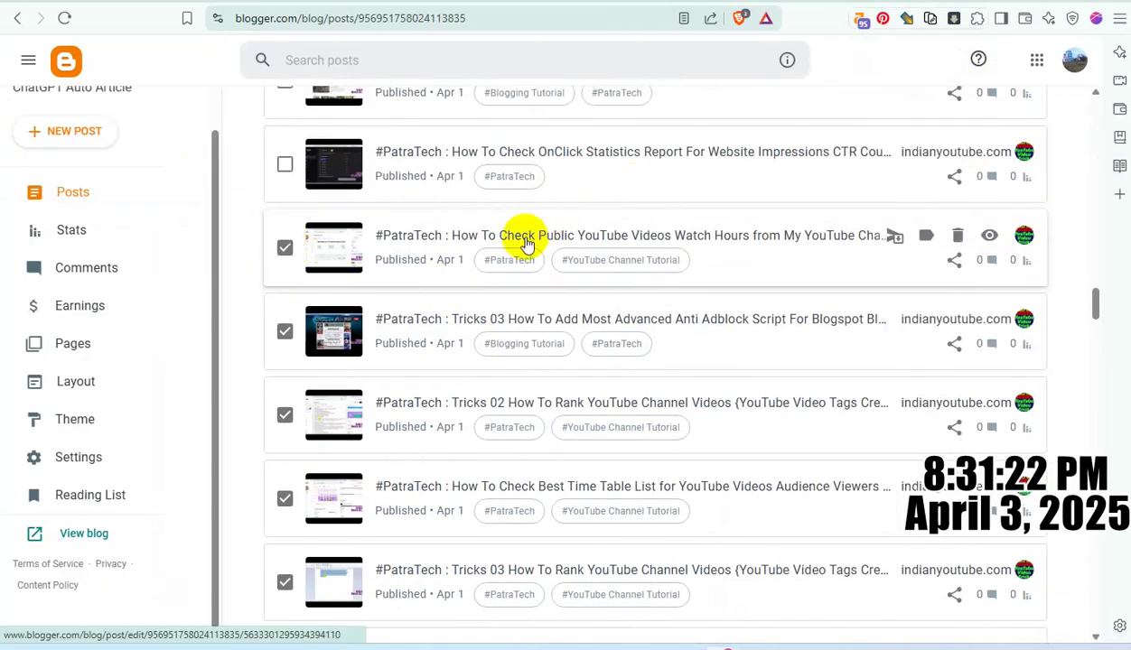
click(539, 235)
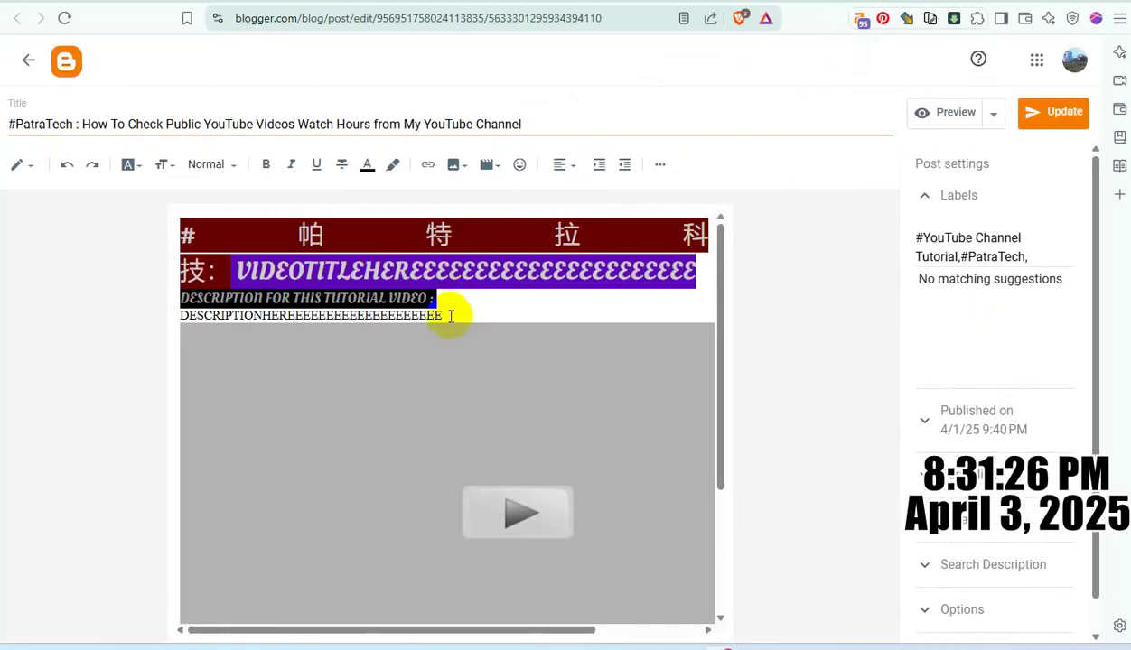
drag(455, 315, 3, 226)
text(#帕特拉科技： VIDEOTITLEHEREEEEEEEEEEEEEEEEEEEEEE 本教學影片的說明 {Běn jiàoxué yǐngpiàn de shuōmíng}: DESCRIPTIONHEREEEEEEEEEEEEEEEEEEEE)
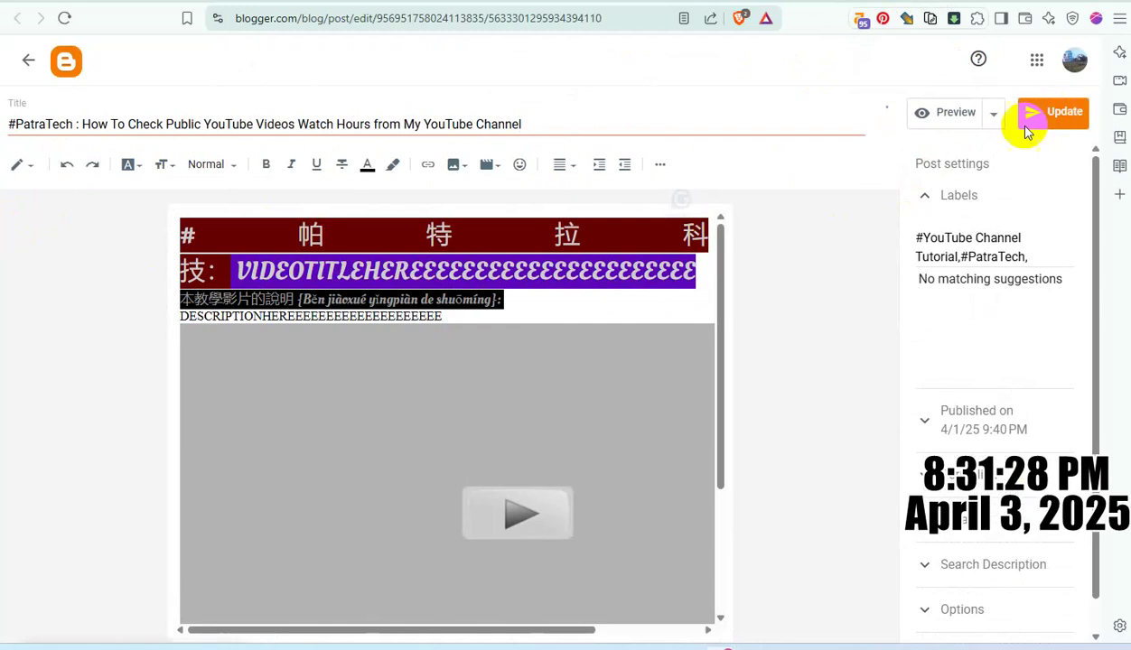
click(1026, 131)
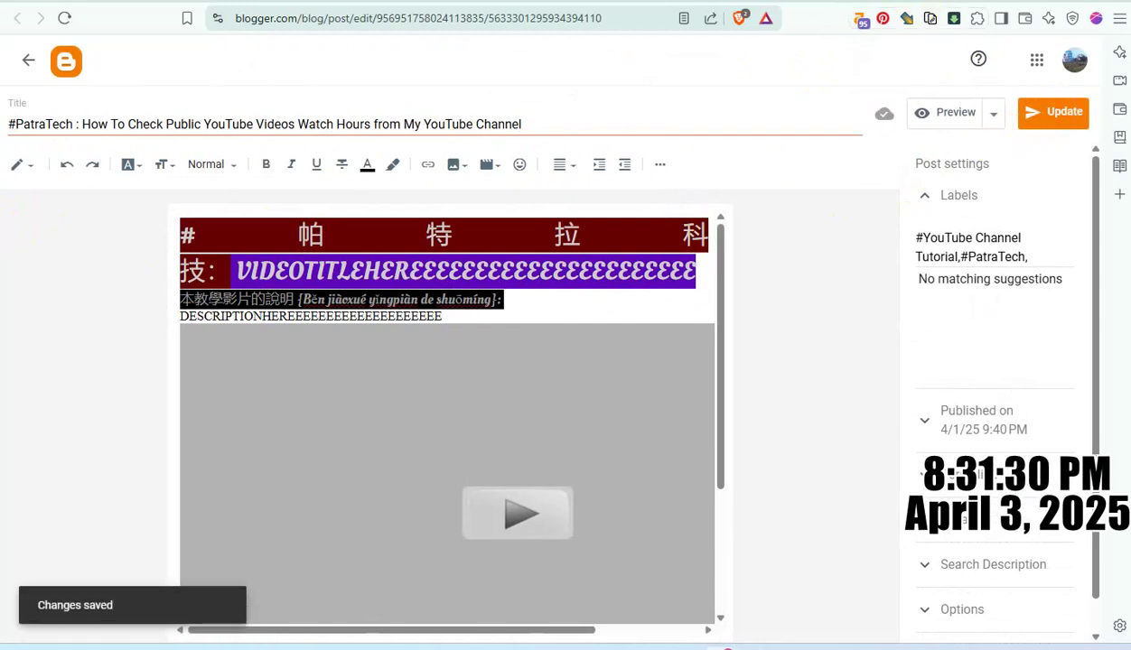
Mark the "How To Check OnClick Statistics Report" post and update its description heading to "本教學影片的說明 {Běn jiàoxué yǐngpiàn de shuōmíng}:".
scroll(430, 303, up, 1)
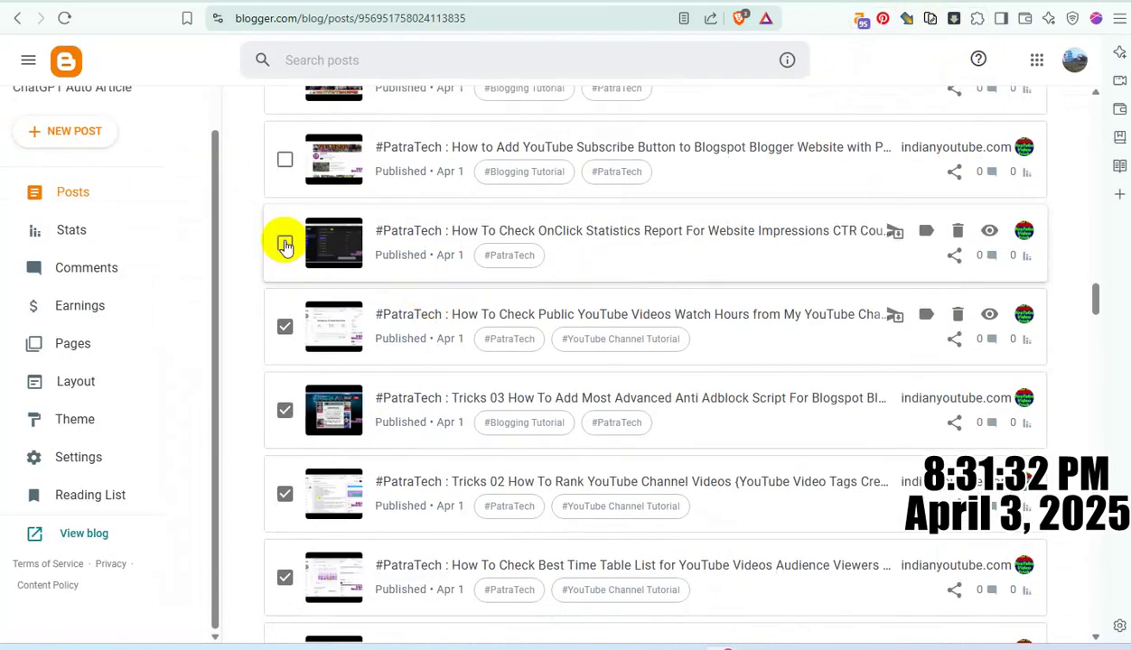
click(285, 244)
click(529, 233)
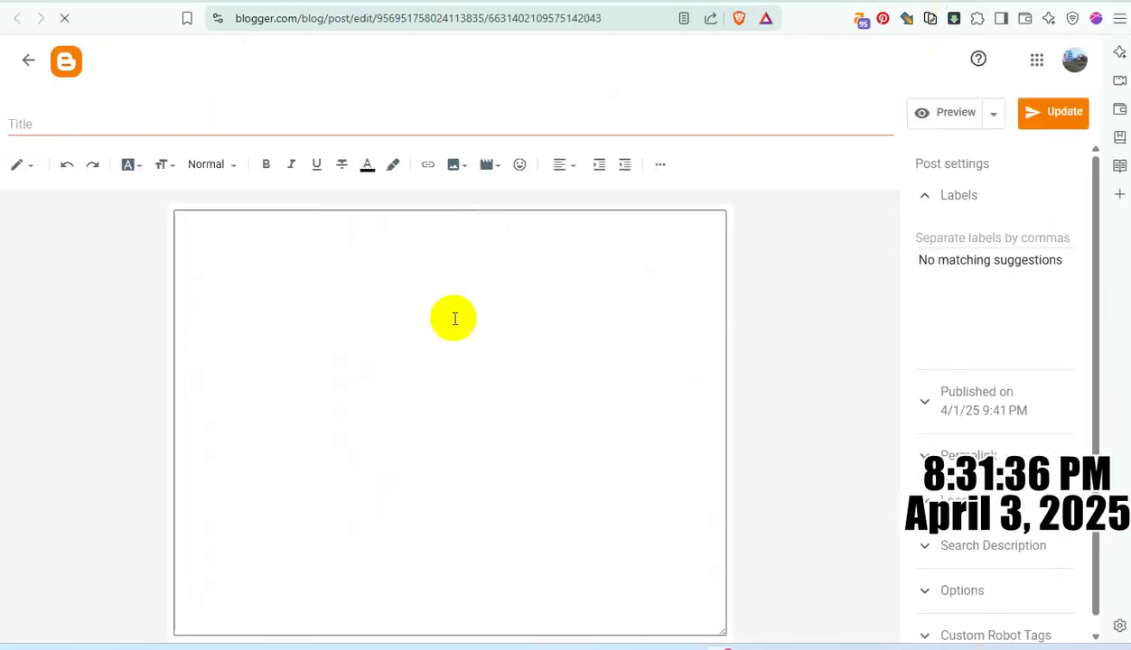
key(ctrl+a)
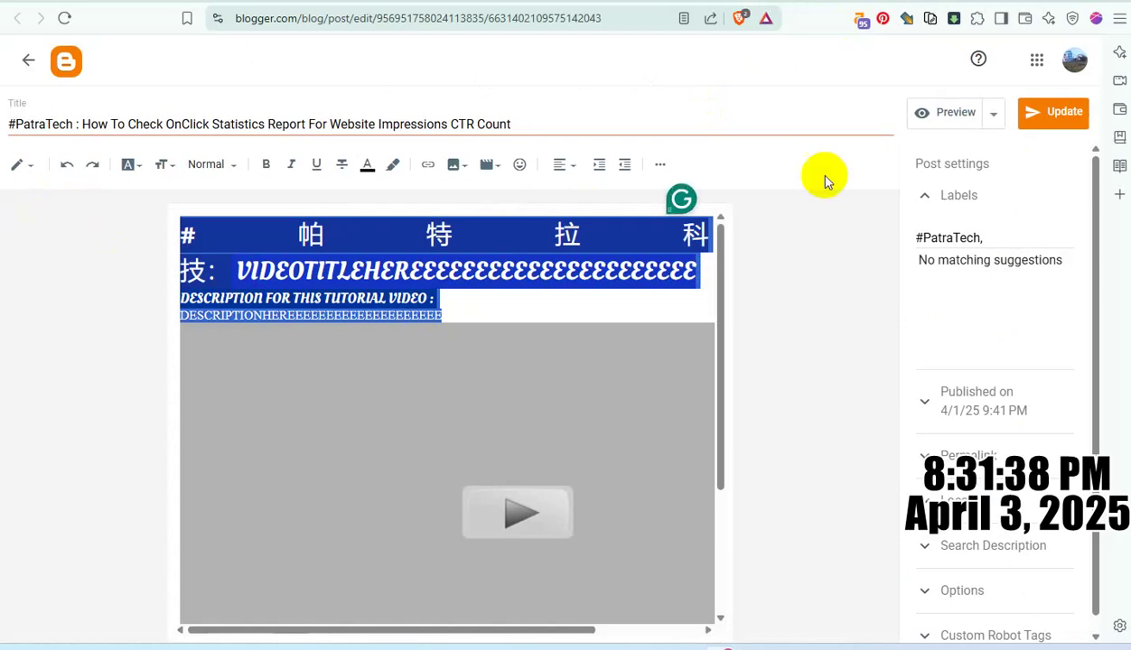
key(ctrl+v)
click(1052, 112)
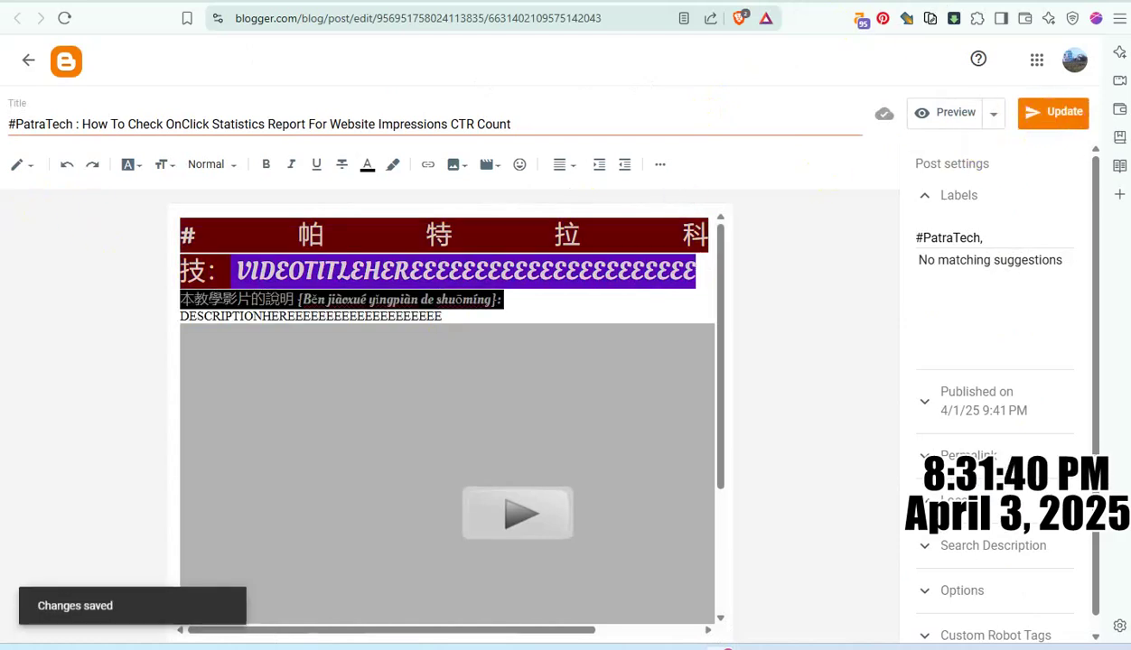
Mark the "How to Add YouTube Subscribe Button" post and update its description heading to "本教學影片的說明 {Běn jiàoxué yǐngpiàn de shuōmíng}:".
scroll(434, 328, up, 2)
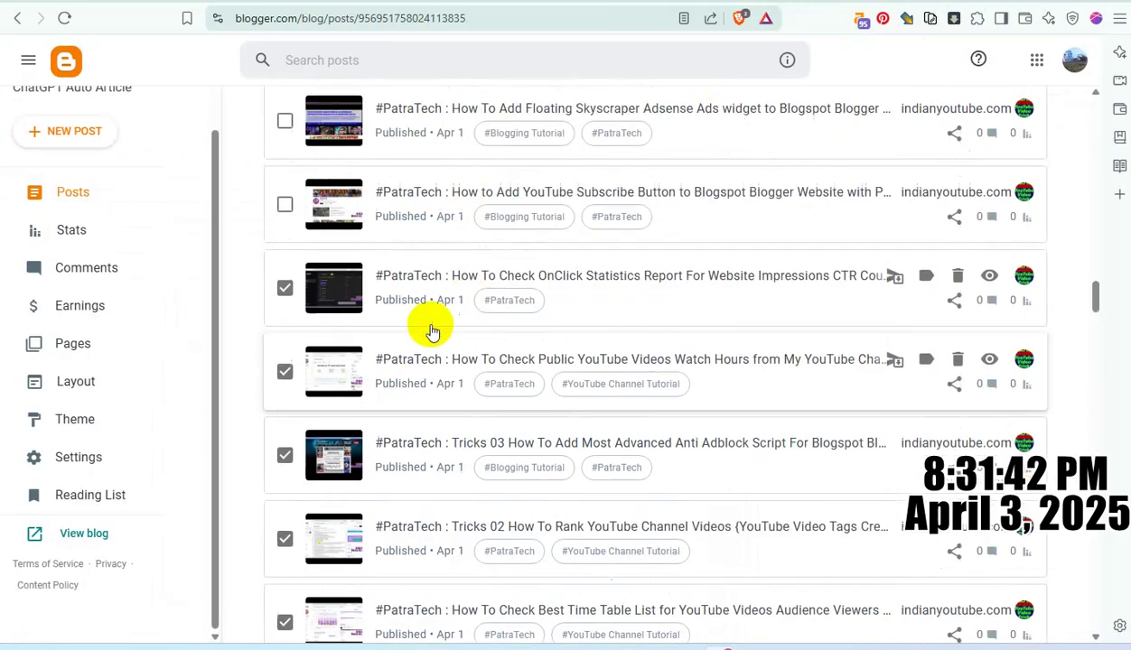
click(285, 319)
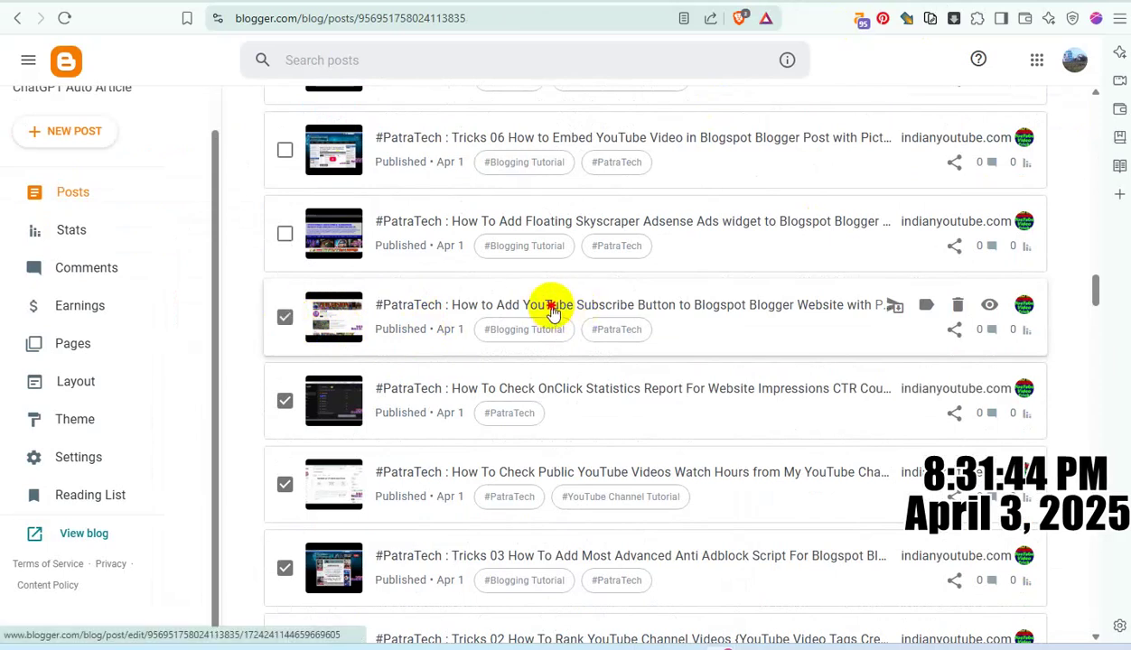
click(892, 305)
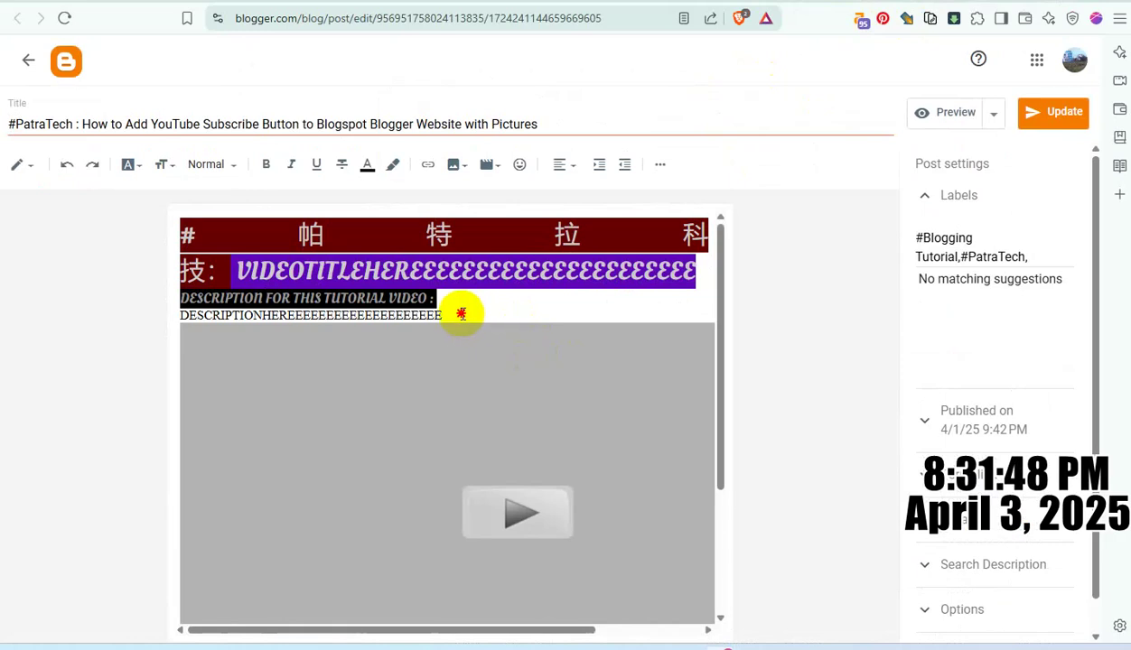
drag(461, 313, 48, 216)
text(#帕特拉科技： VIDEOTITLEHEREEEEEEEEEEEEEEEEEEEEEEE 本教學影片的說明 {Běn jiàoxué yǐngpiàn de shuōmíng}: DESCRIPTIONHEREEEEEEEEEEEEEEEEEEEE)
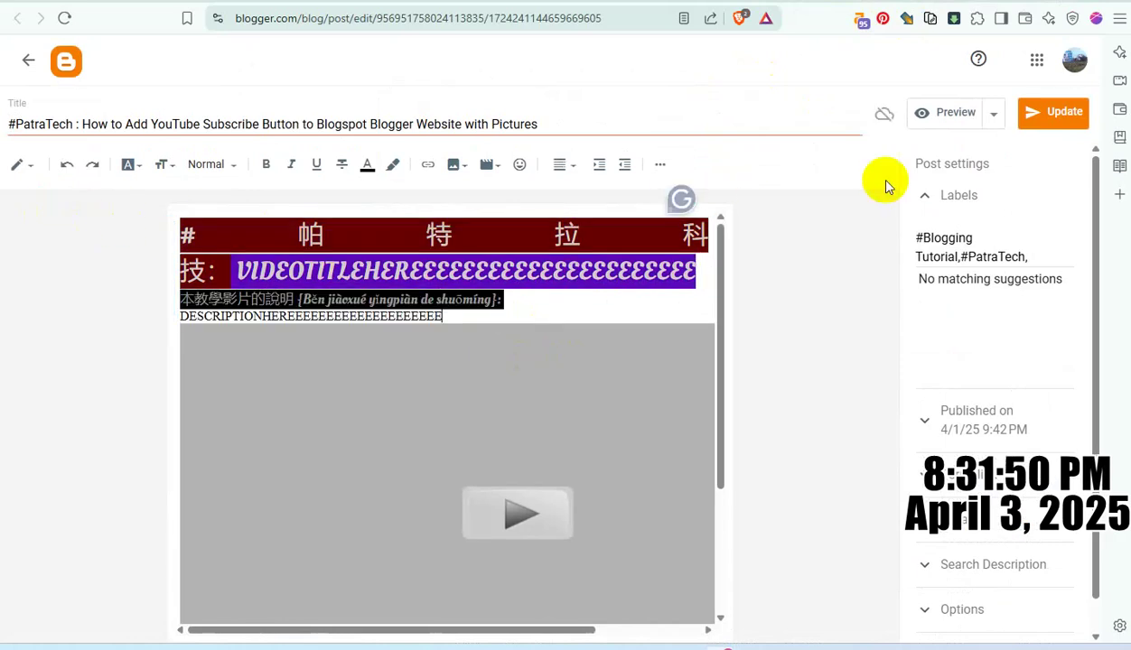
click(1062, 121)
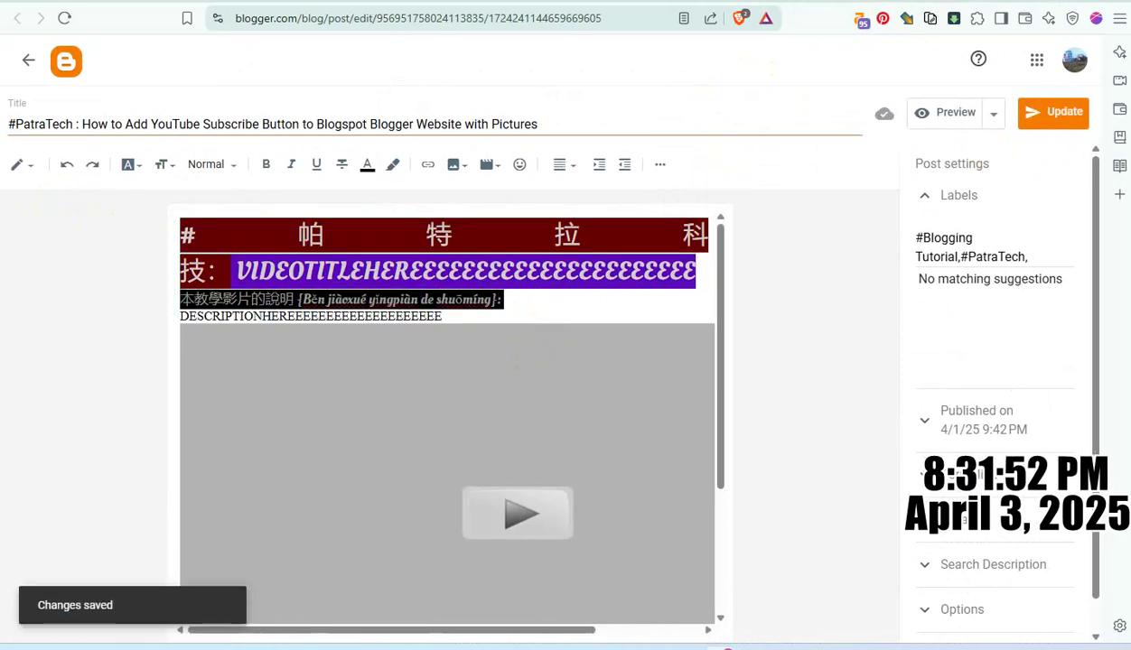
key(ctrl+w)
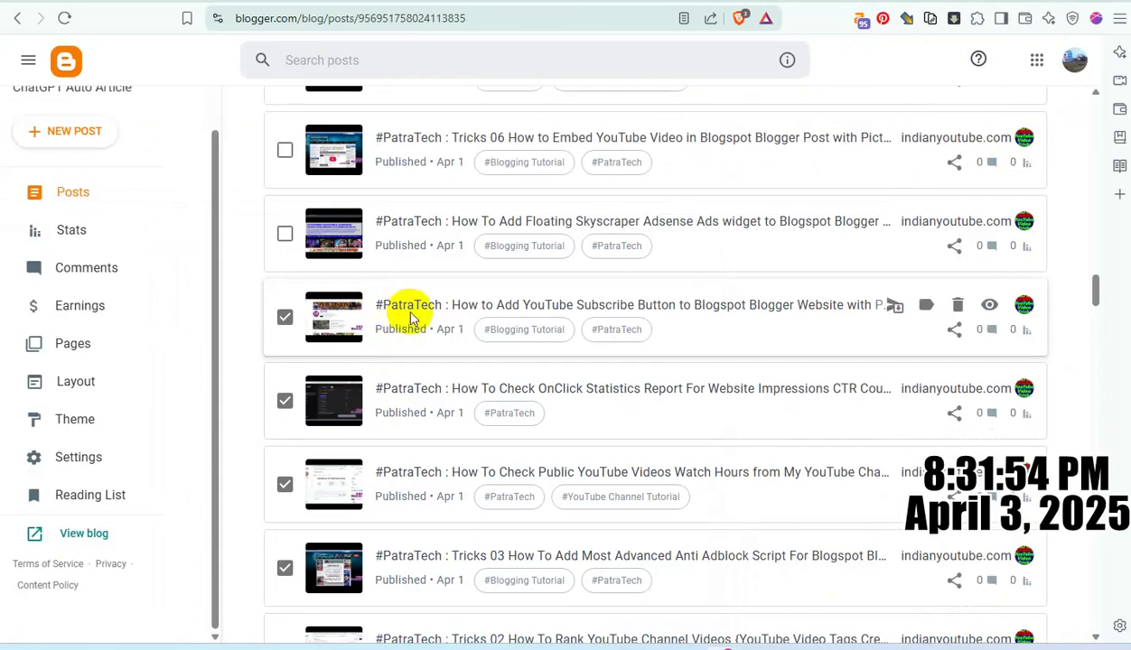
Mark the "How To Add Floating Skyscraper Adsense Ads widget" post and update its description heading to "本教學影片的說明 {Běn jiàoxué yǐngpiàn de shuōmíng}:".
scroll(411, 317, up, 1)
click(284, 313)
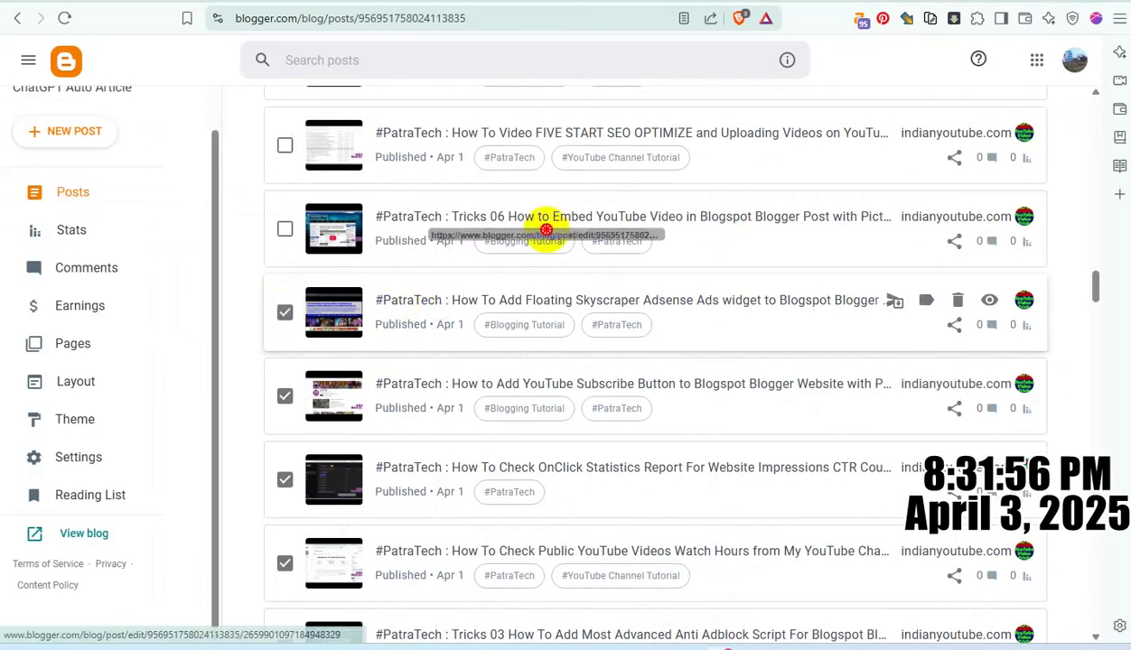
click(472, 235)
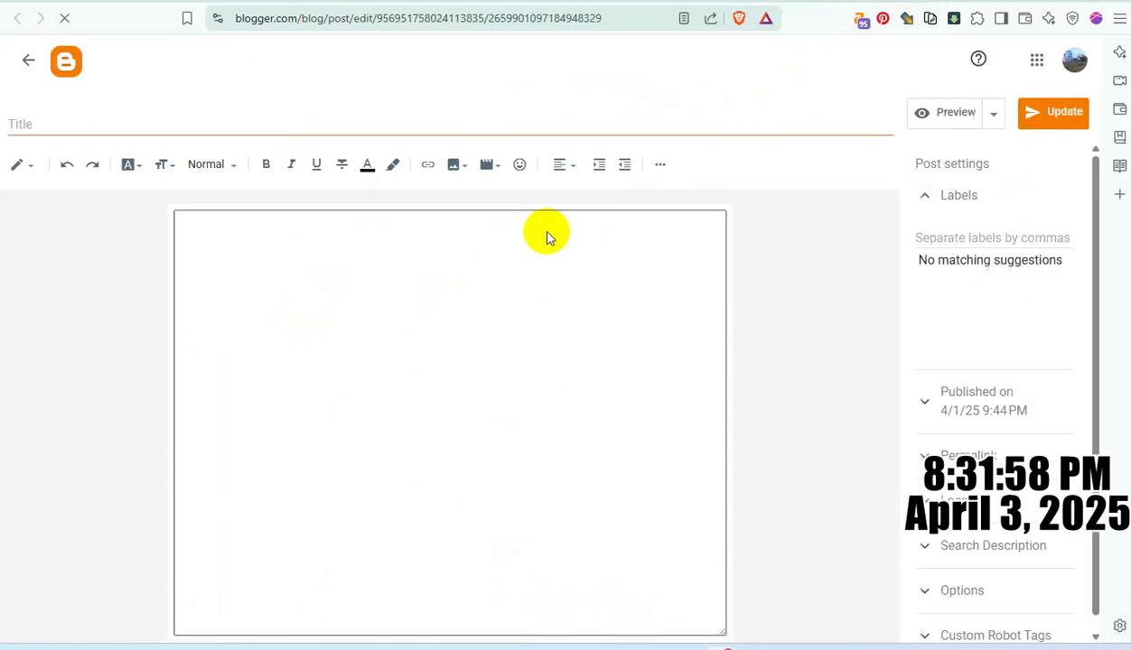
drag(457, 312, 86, 245)
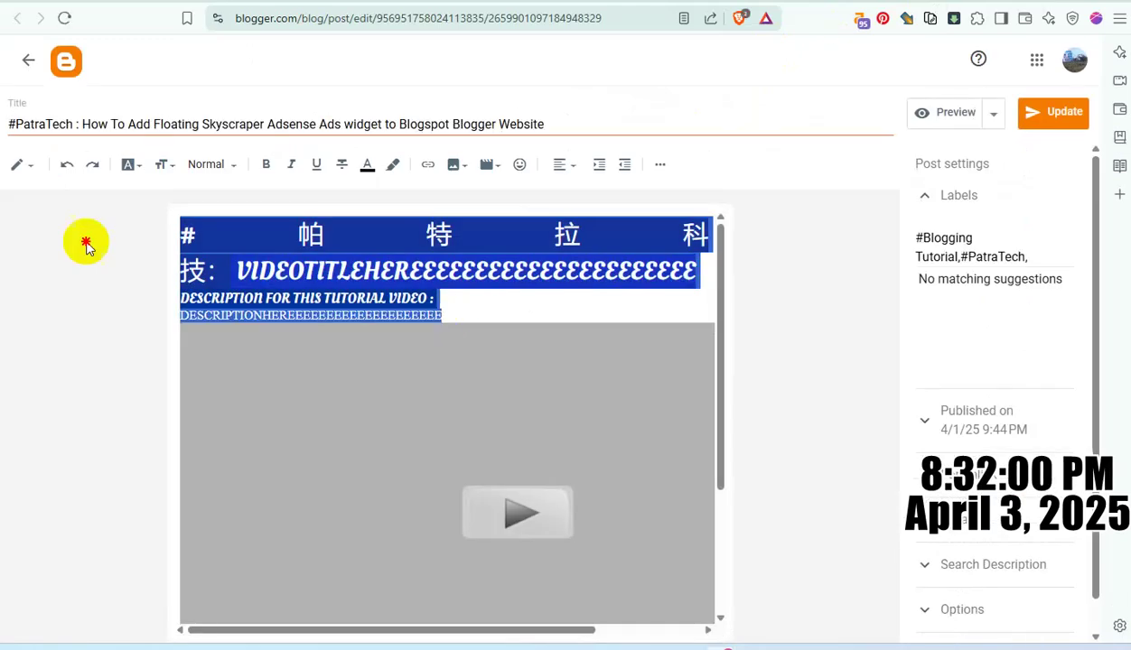
key(ctrl+v)
click(1061, 114)
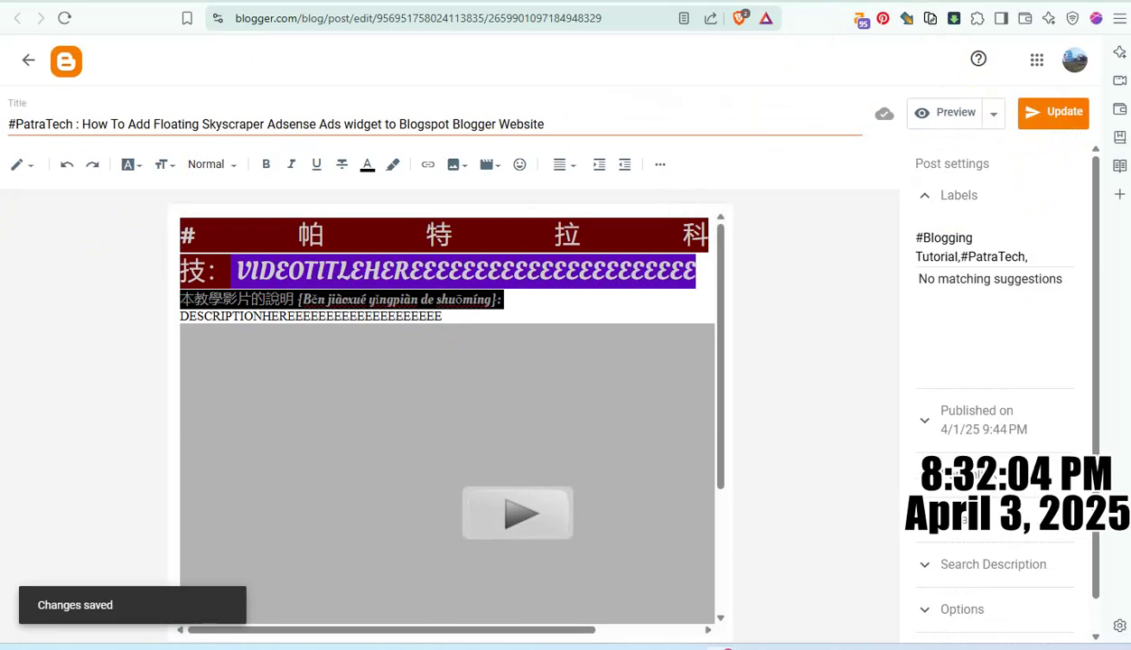
key(ctrl+w)
Mark the "Tricks 06 How to Embed YouTube Video" post and update its description heading to "本教學影片的說明 {Běn jiàoxué yǐngpiàn de shuōmíng}:".
scroll(409, 314, up, 1)
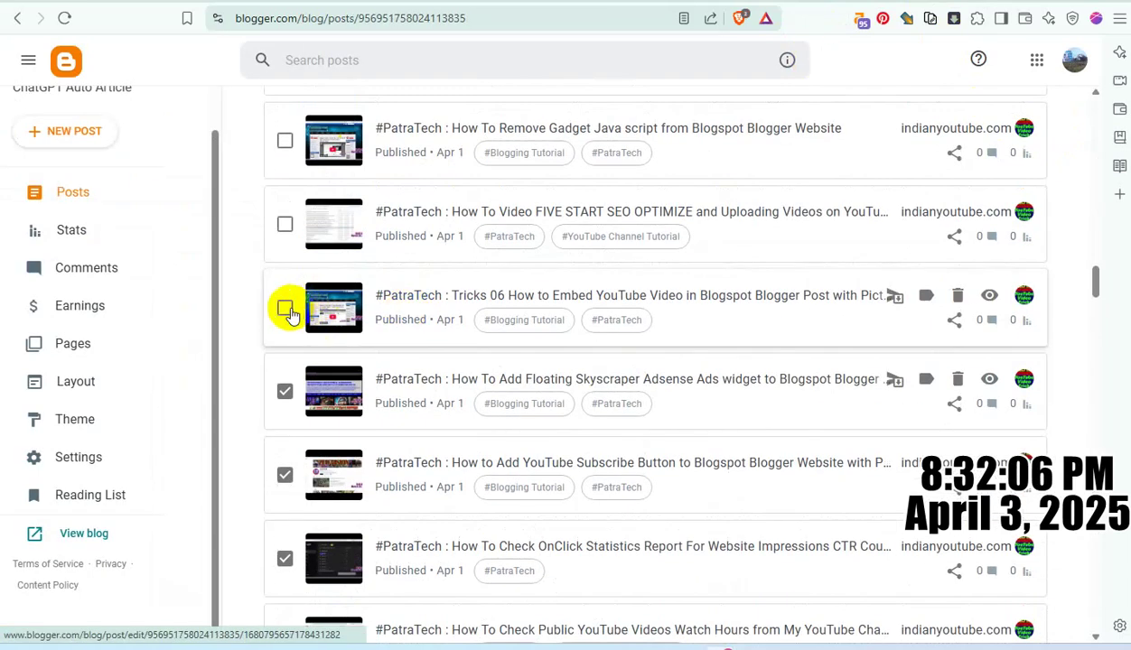
click(285, 310)
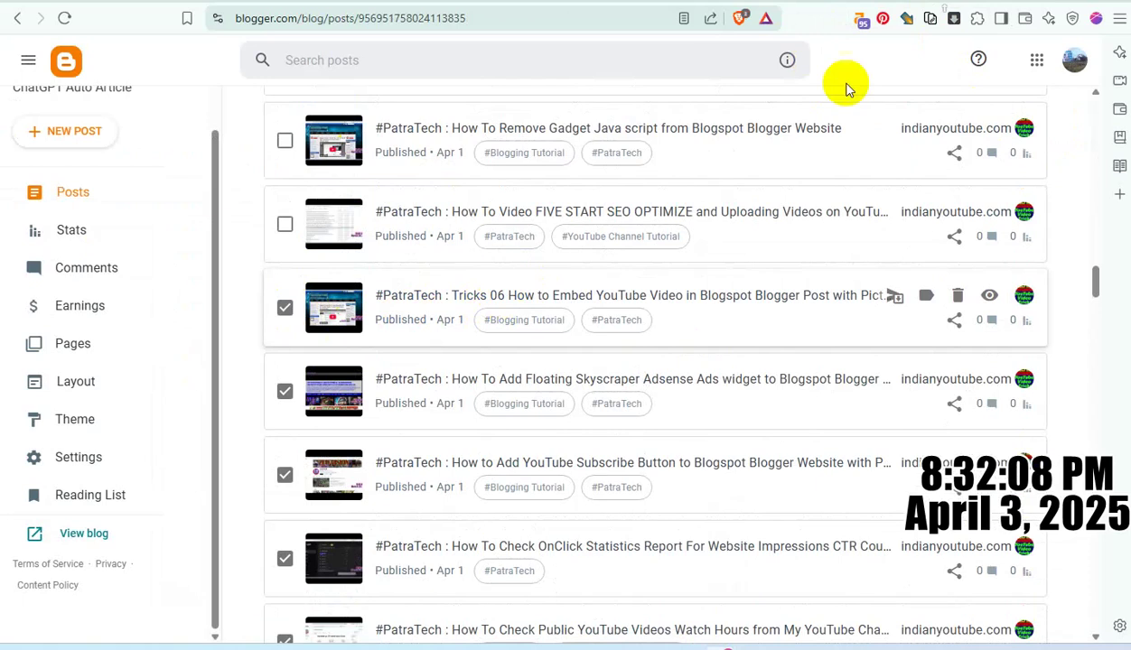
click(605, 287)
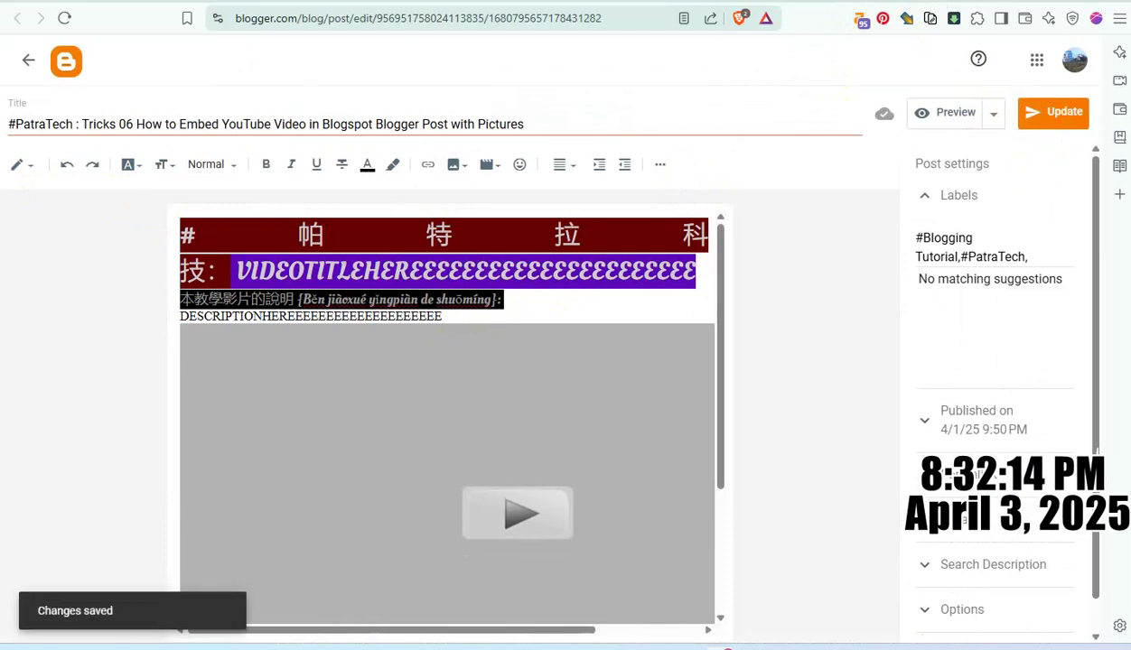
key(alt+Left)
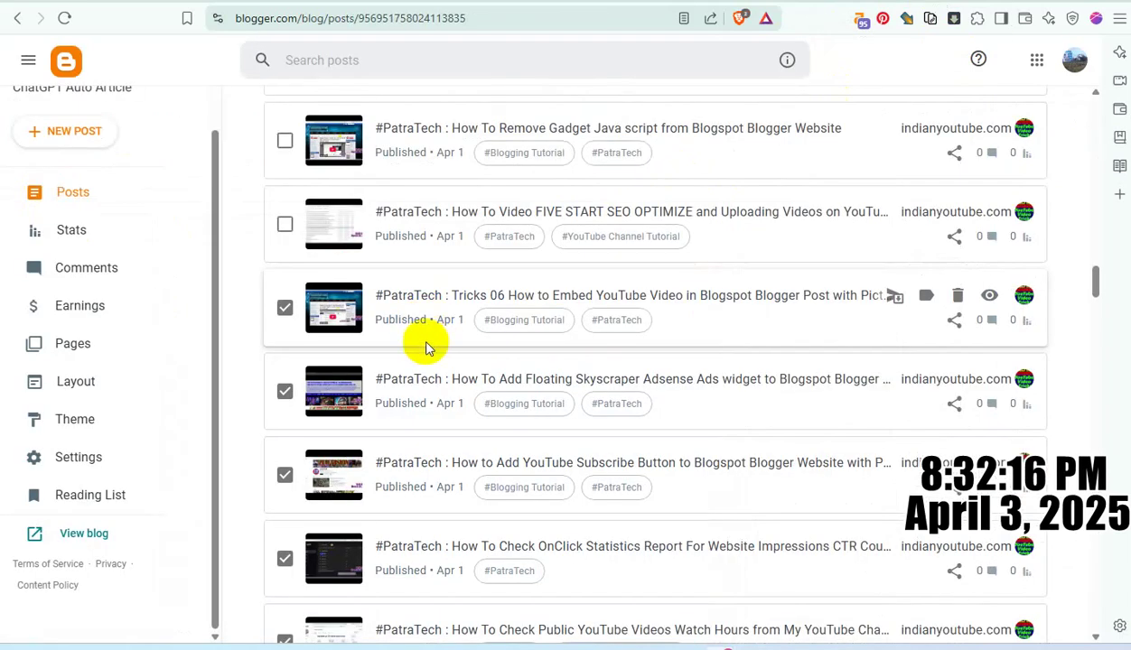
Mark the "How To Video FIVE START SEO OPTIMIZE" post and update its description heading to "本教學影片的說明 {Běn jiàoxué yǐngpiàn de shuōmíng}:".
click(285, 223)
drag(588, 222, 641, 187)
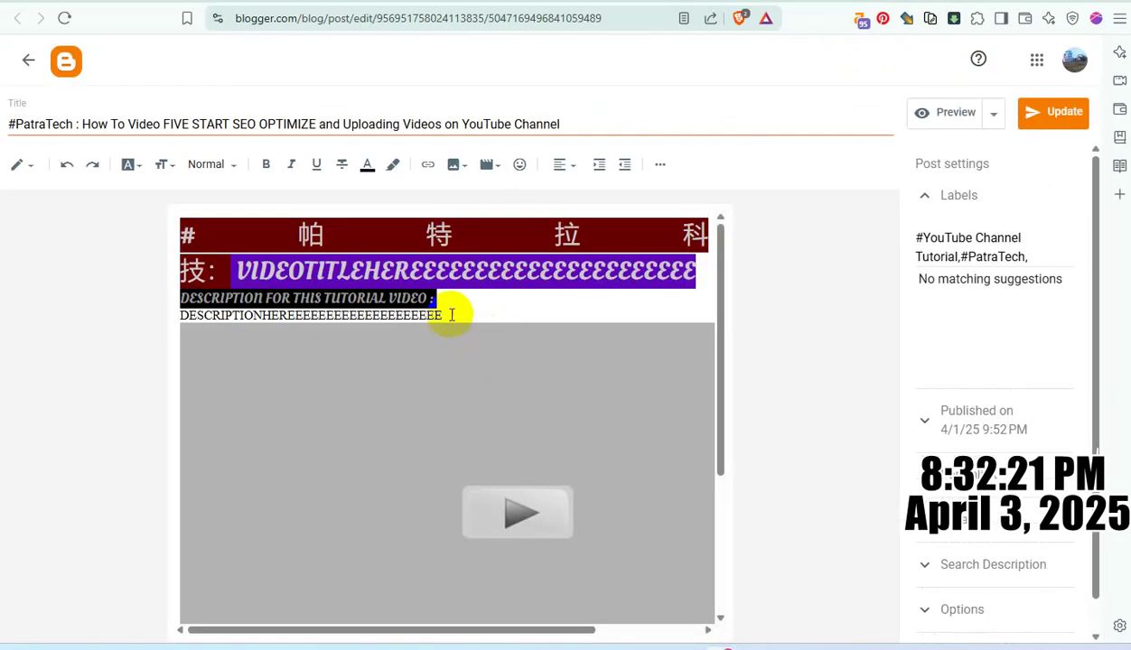
drag(452, 314, 215, 226)
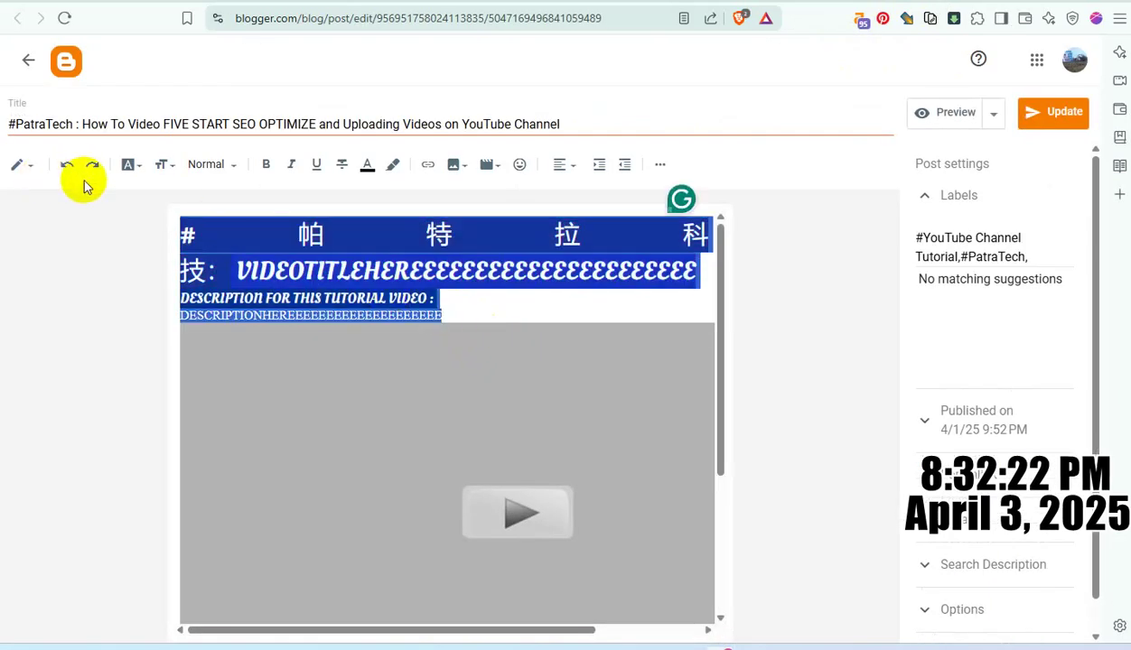
key(ctrl+v)
click(1039, 117)
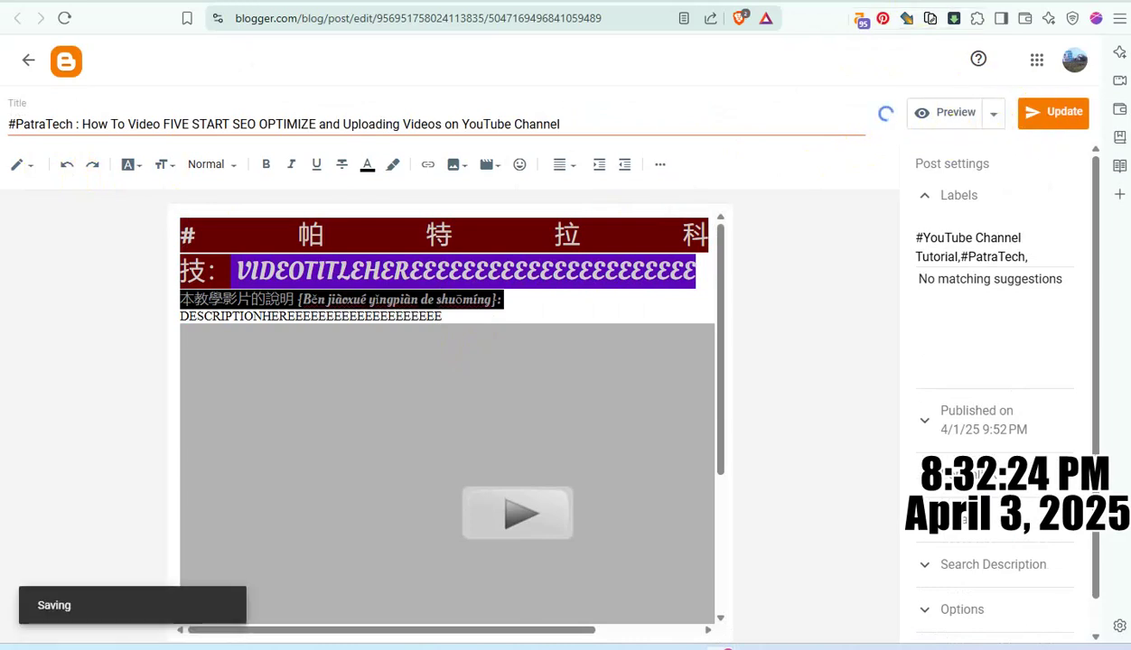
Mark the "How To Remove Gadget Java script" post and update its description heading to "本教學影片的說明 {Běn jiàoxué yǐngpiàn de shuōmíng}:".
scroll(496, 270, up, 1)
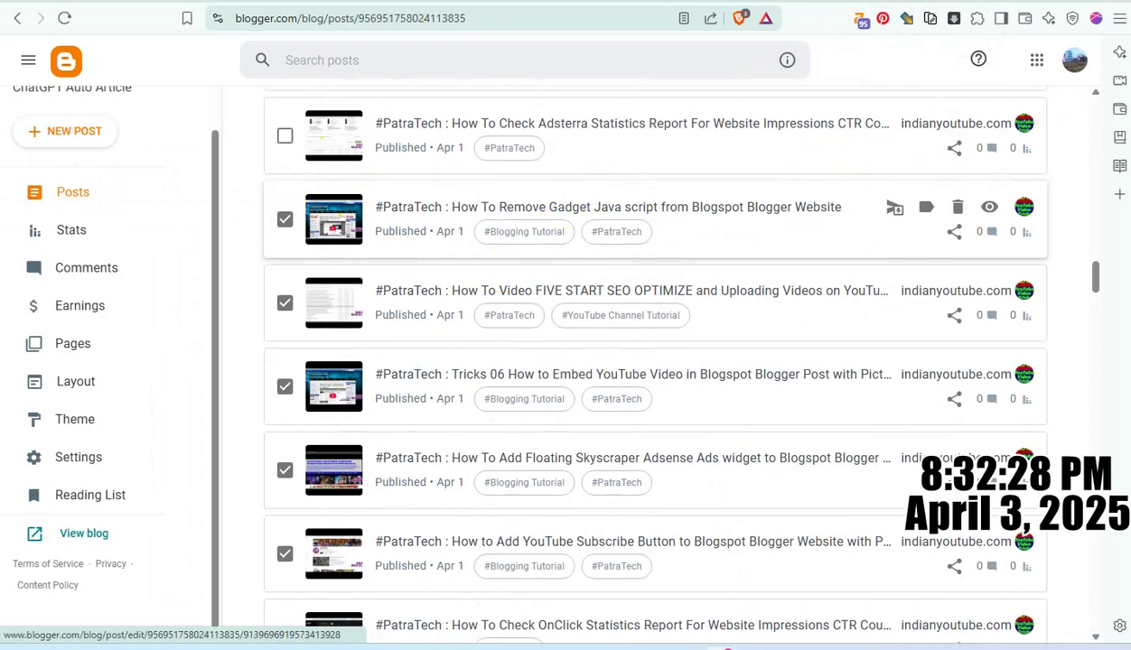
click(585, 207)
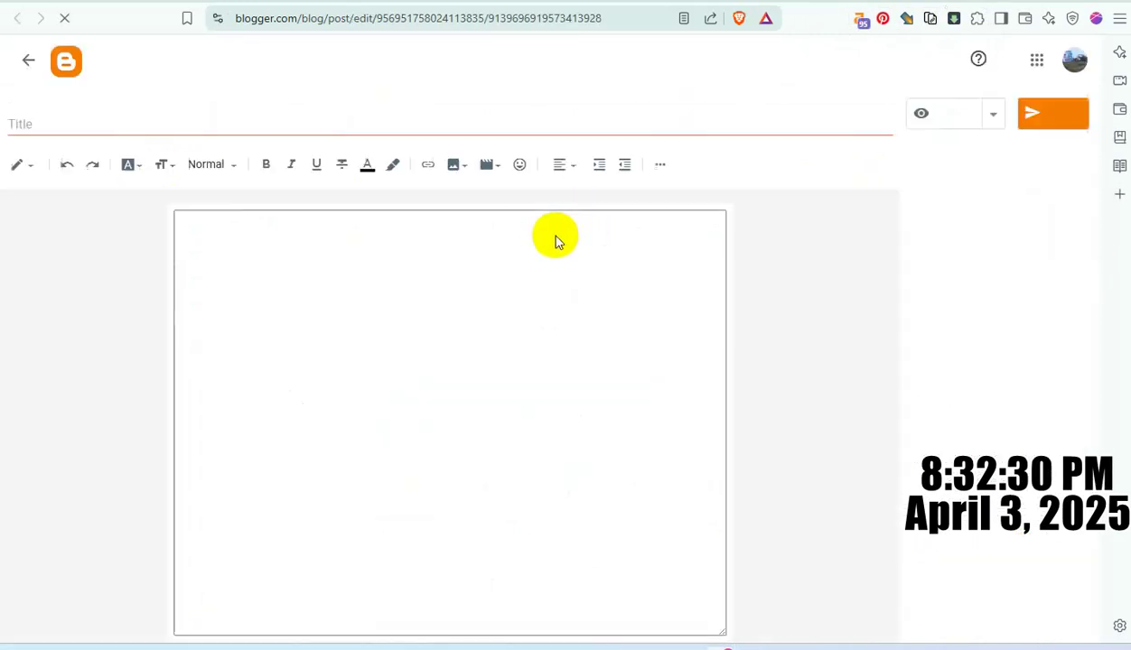
key(ctrl+a)
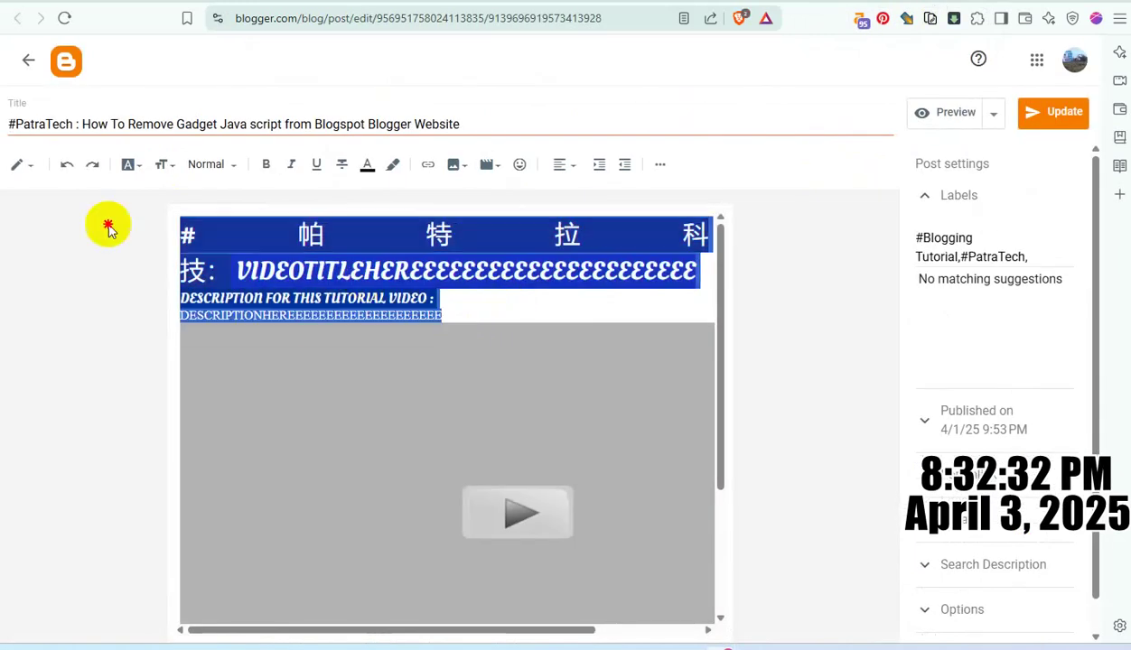
key(ctrl+v)
click(1054, 115)
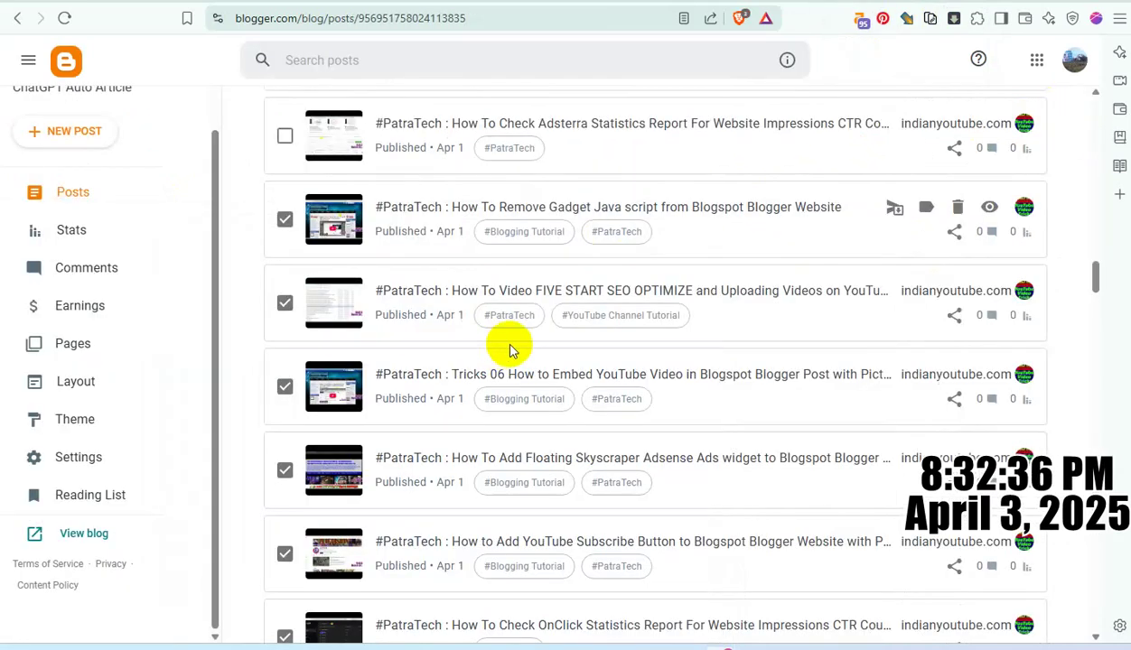
Mark the "How To Check Adsterra Statistics Report" post and update its description heading to "本教學影片的說明 {Běn jiàoxué yǐngpiàn de shuōmíng}:".
scroll(364, 323, up, 2)
click(284, 298)
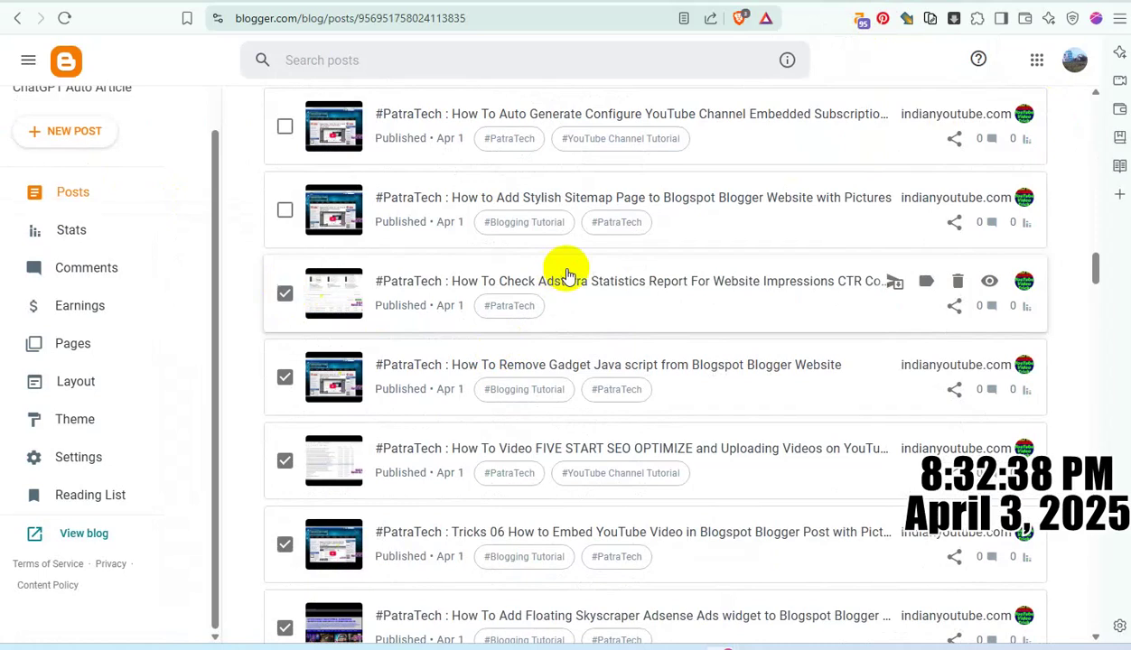
click(518, 278)
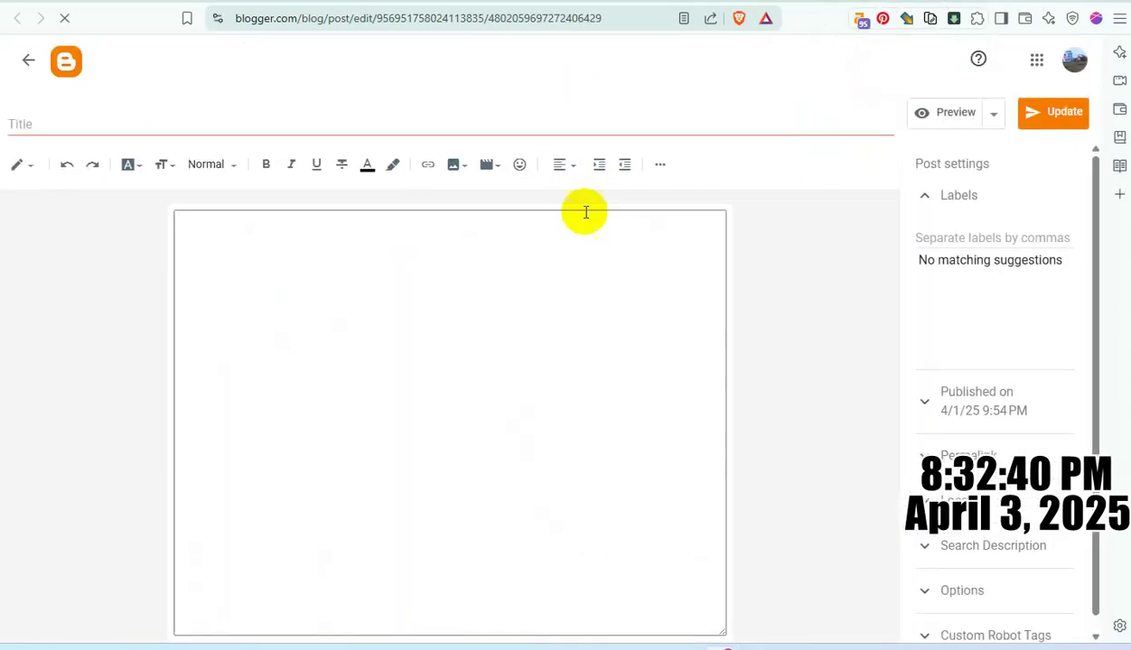
key(ctrl+a)
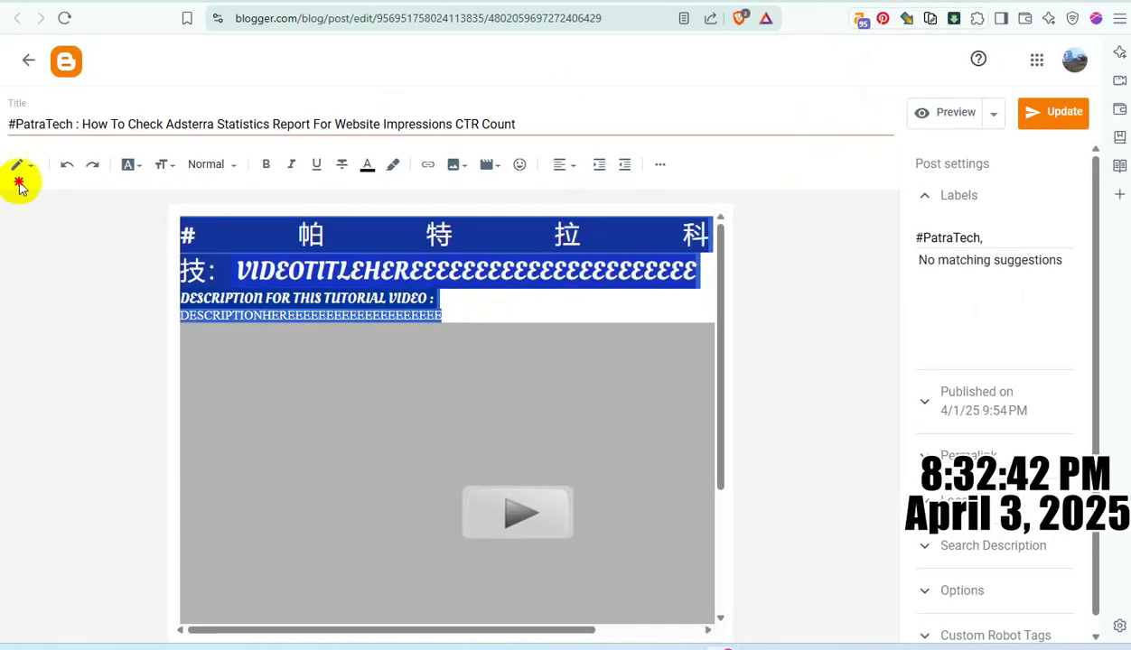
text(本教學影片的說明 {Běn jiàoxué yǐngpiàn de shuōmíng}:)
click(1071, 125)
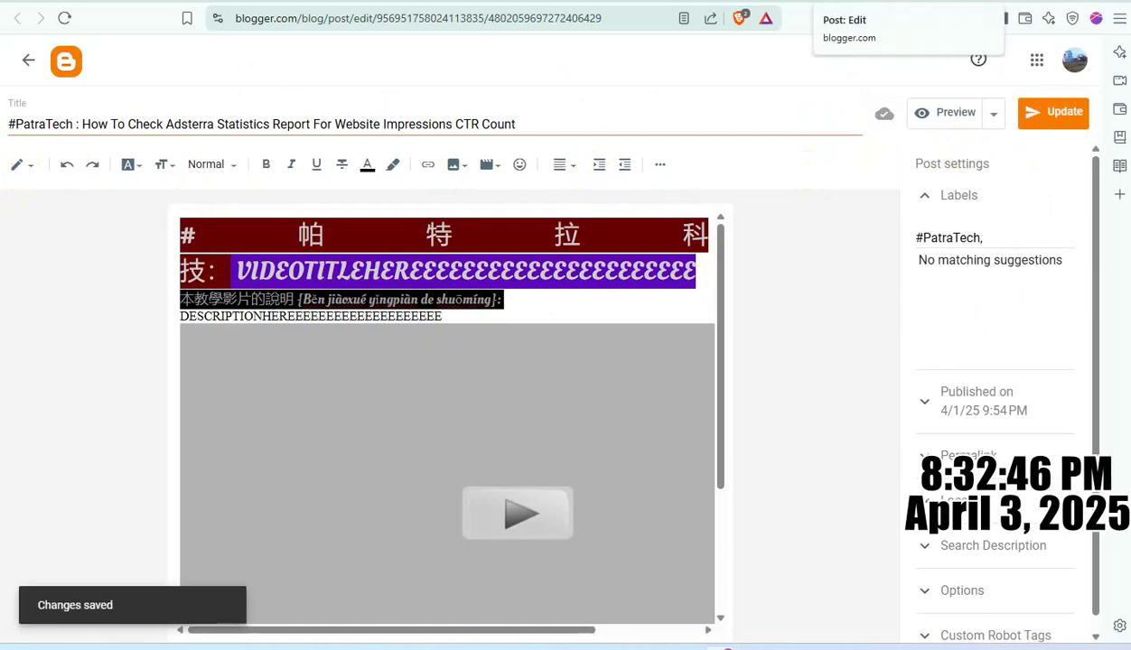
Mark the "How to Add Stylish Sitemap Page" post and update its description heading to "本教學影片的說明 {Běn jiàoxué yǐngpiàn de shuōmíng}:".
scroll(394, 376, up, 1)
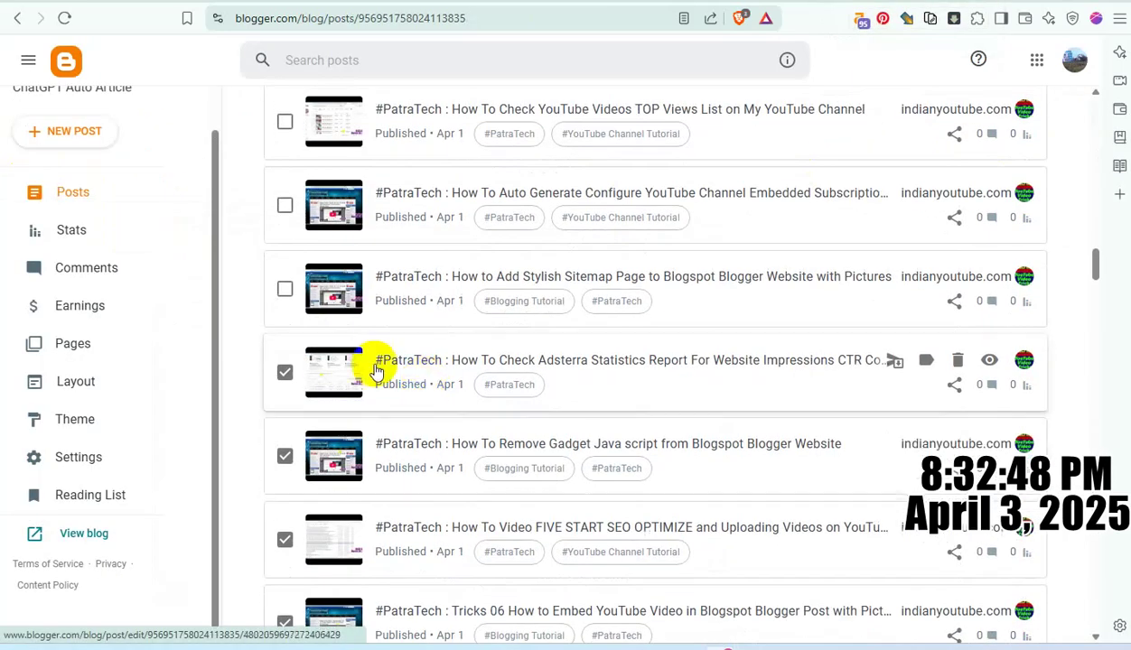
click(285, 290)
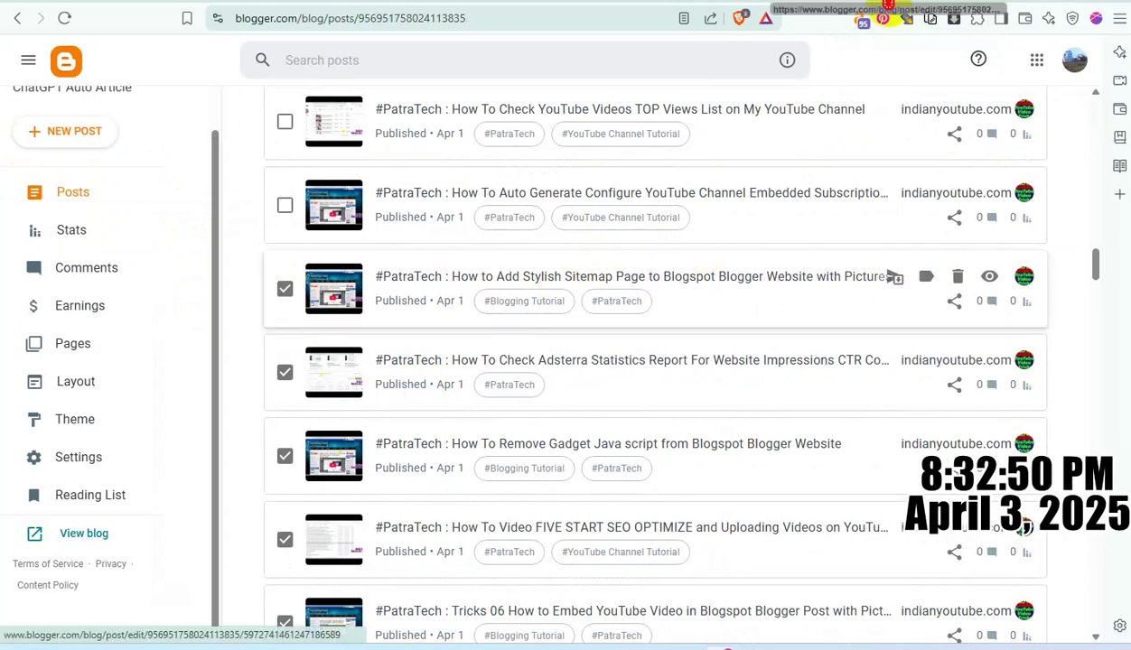
drag(888, 4, 888, 7)
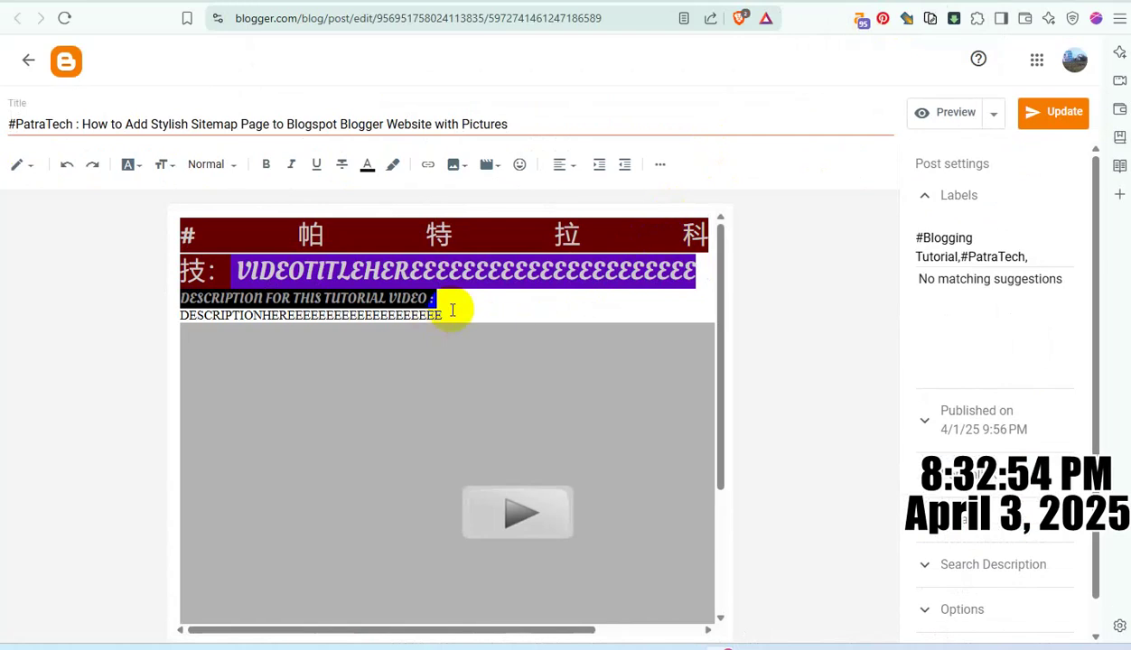
drag(453, 310, 76, 216)
text(#帕特拉科技： VIDEOTITLEHEREEEEEEEEEEEEEEEEEEEEEE 本教學影片的說明 {Běn jiàoxué yǐngpiàn de shuōmíng}: DESCRIPTIONHEREEEEEEEEEEEEEEEEEEEE)
click(1077, 127)
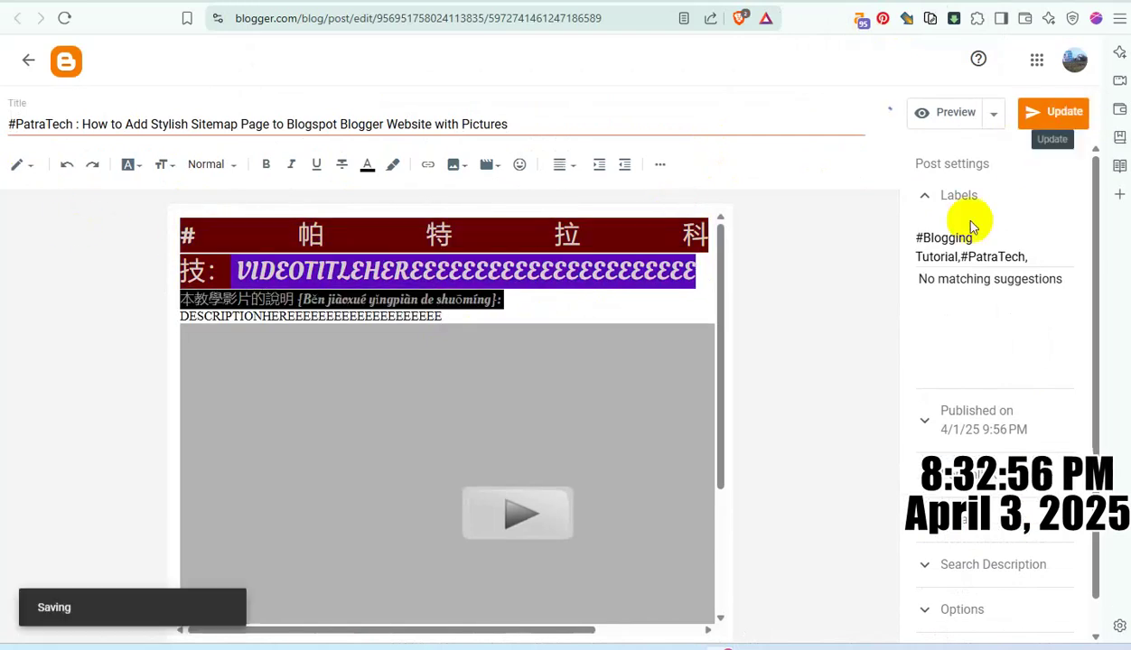
key(ctrl+w)
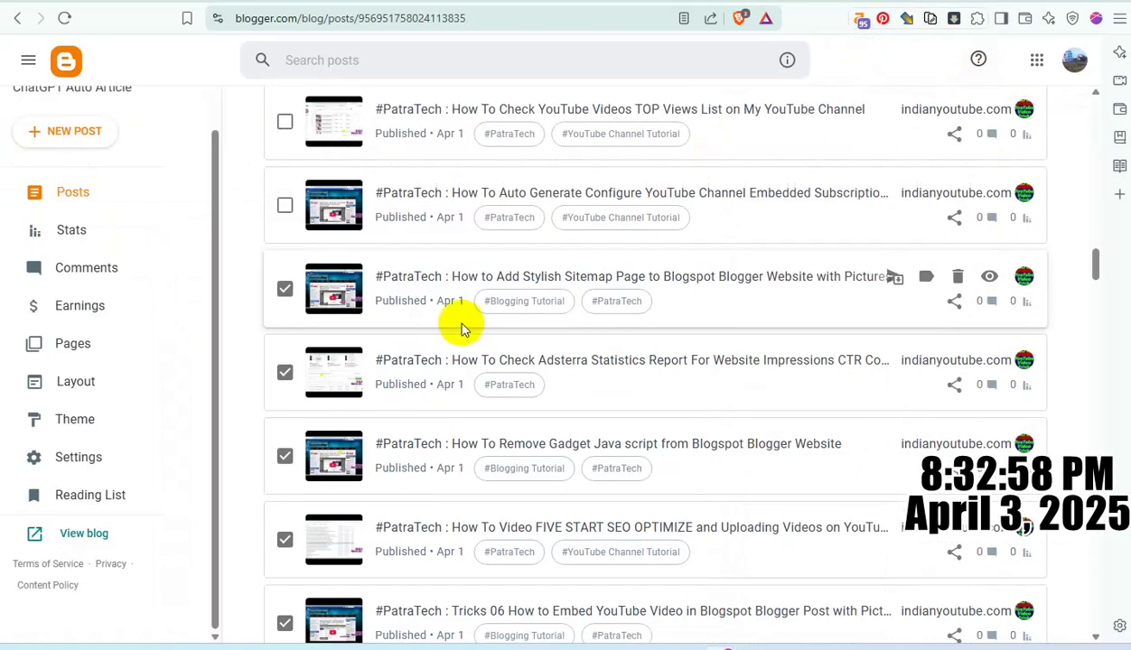
Mark the "How To Auto Generate Configure YouTube Channel Embedded Subscription Button" post and update its description heading to "本教學影片的說明 {Běn jiàoxué yǐngpiàn de shuōmíng}:".
scroll(462, 328, up, 1)
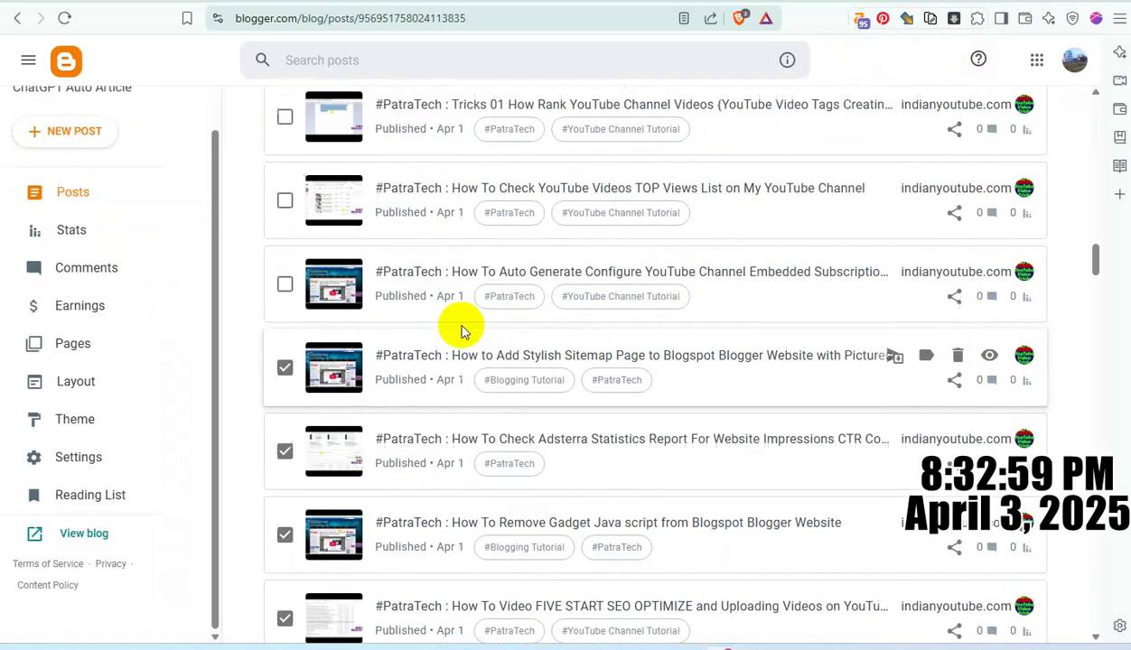
click(603, 269)
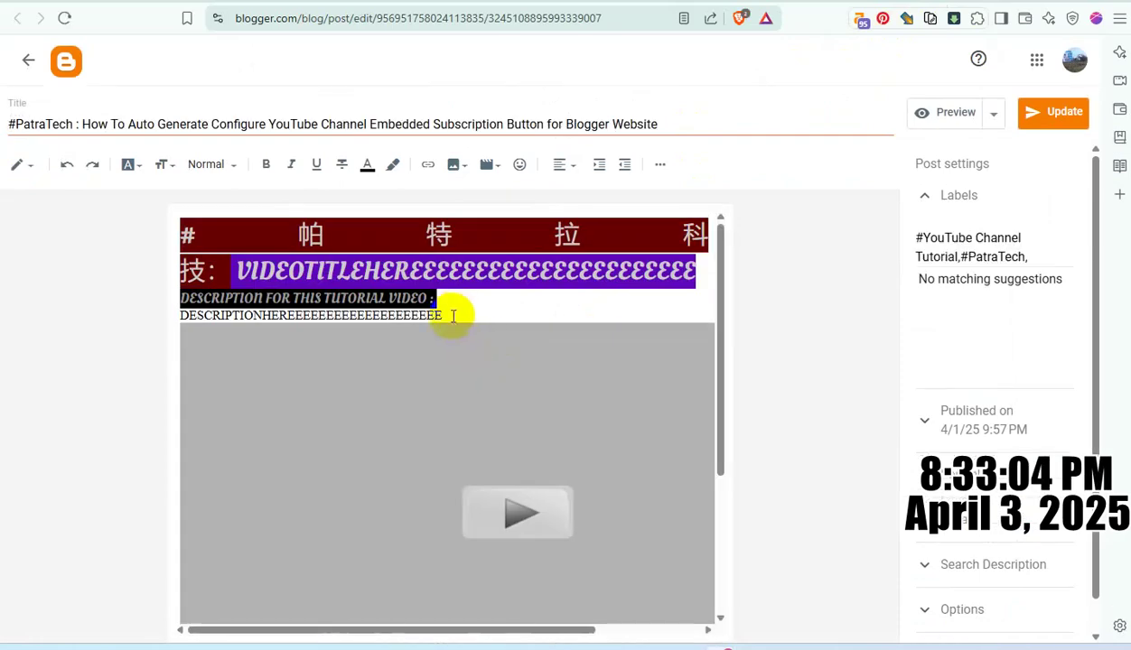
drag(452, 314, 7, 202)
text(#帕特拉科技： VIDEOTITLEHEREEEEEEEEEEEEEEEEEEEEEE 本教學影片的說明 {Běn jiàoxué yǐngpiàn de shuōmíng}: DESCRIPTIONHEREEEEEEEEEEEEEEEEEEEE)
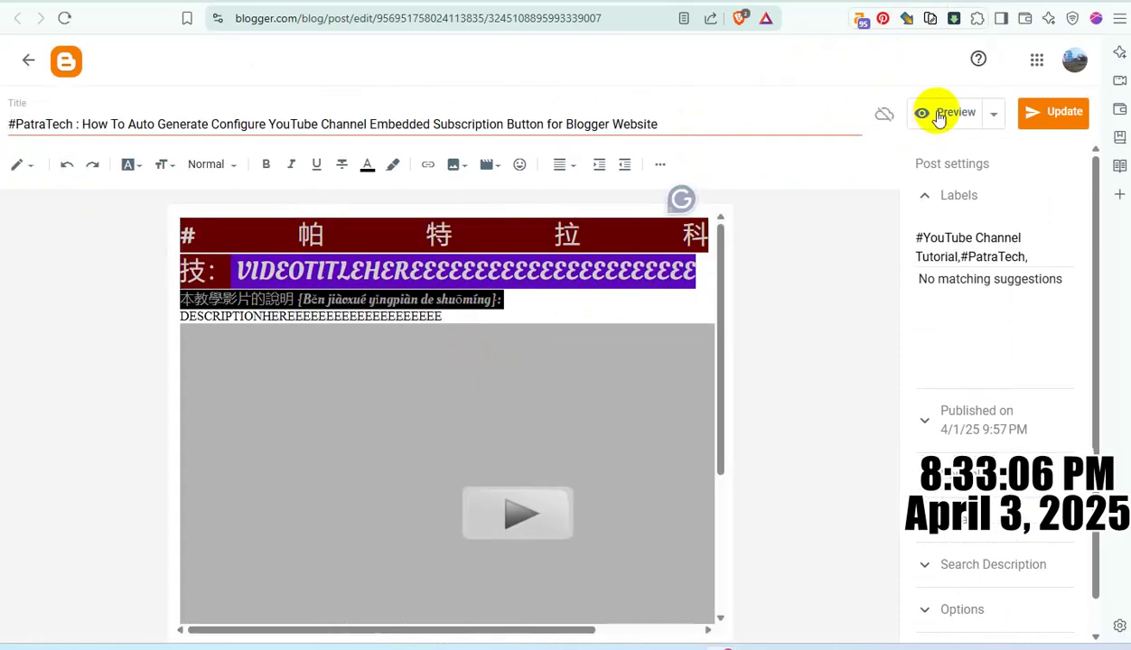
click(1031, 115)
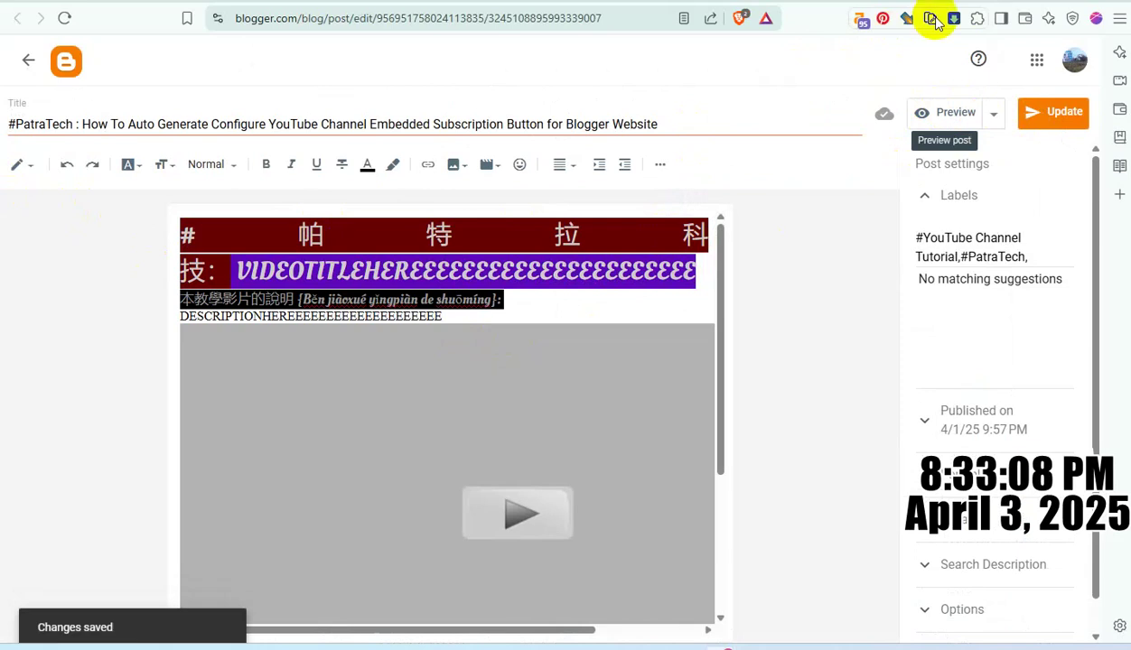
key(ctrl+w)
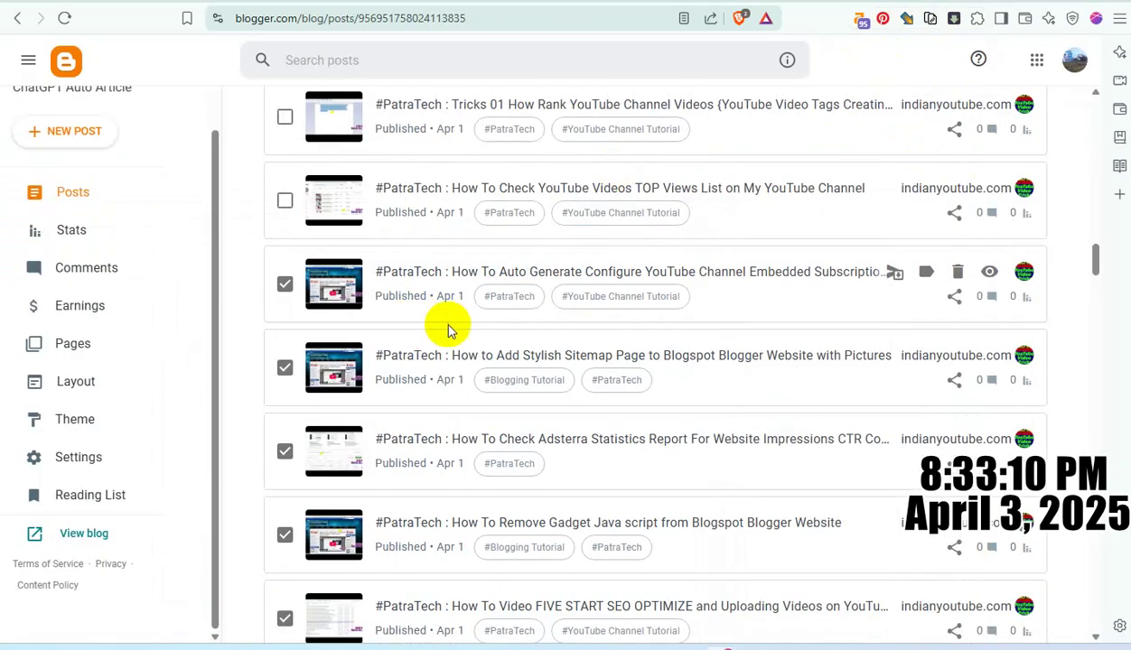
Mark the "How To Check YouTube Videos TOP Views List" post and update its description heading to "本教學影片的說明 {Běn jiàoxué yǐngpiàn de shuōmíng}:".
scroll(416, 329, up, 2)
click(285, 359)
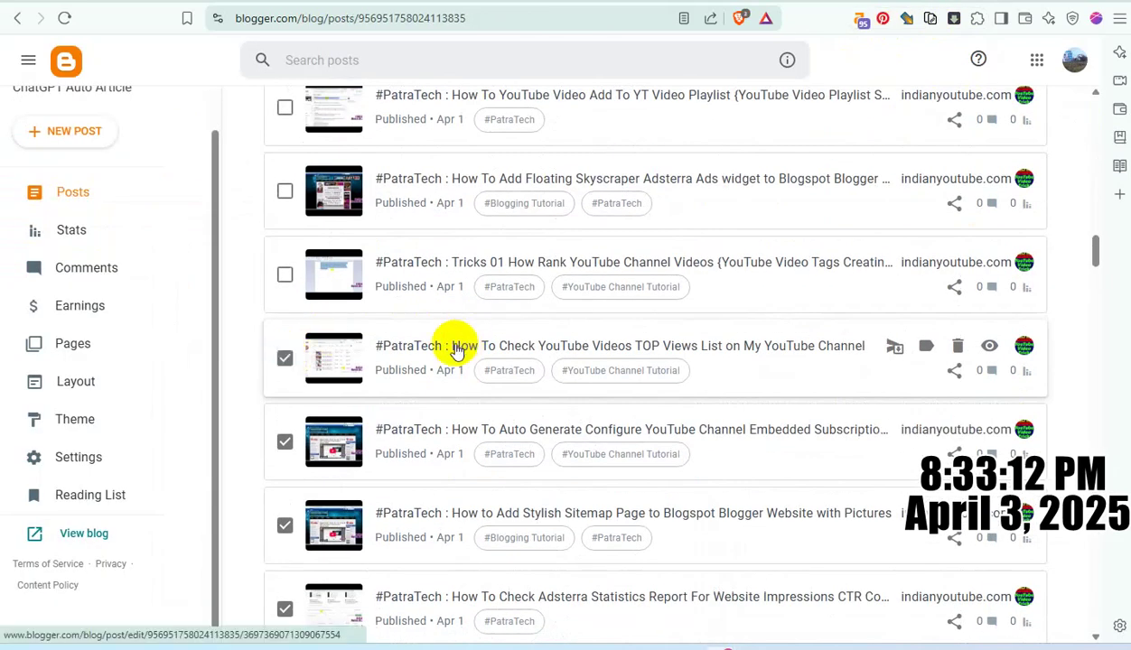
click(449, 346)
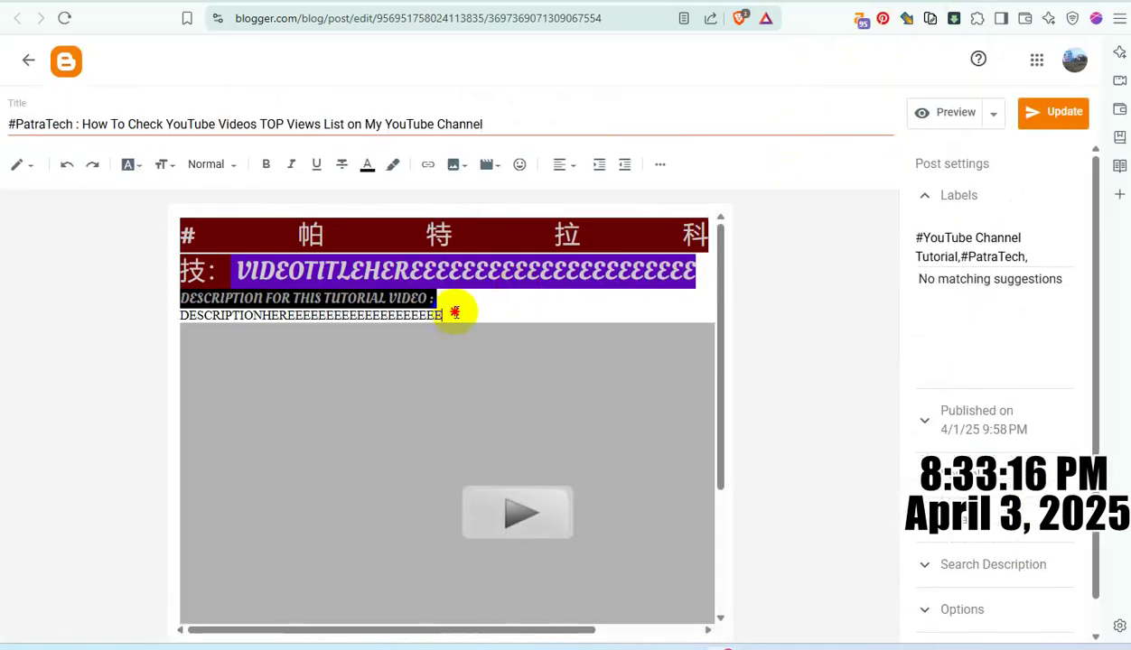
key(ctrl+a)
key(ctrl+v)
click(1035, 124)
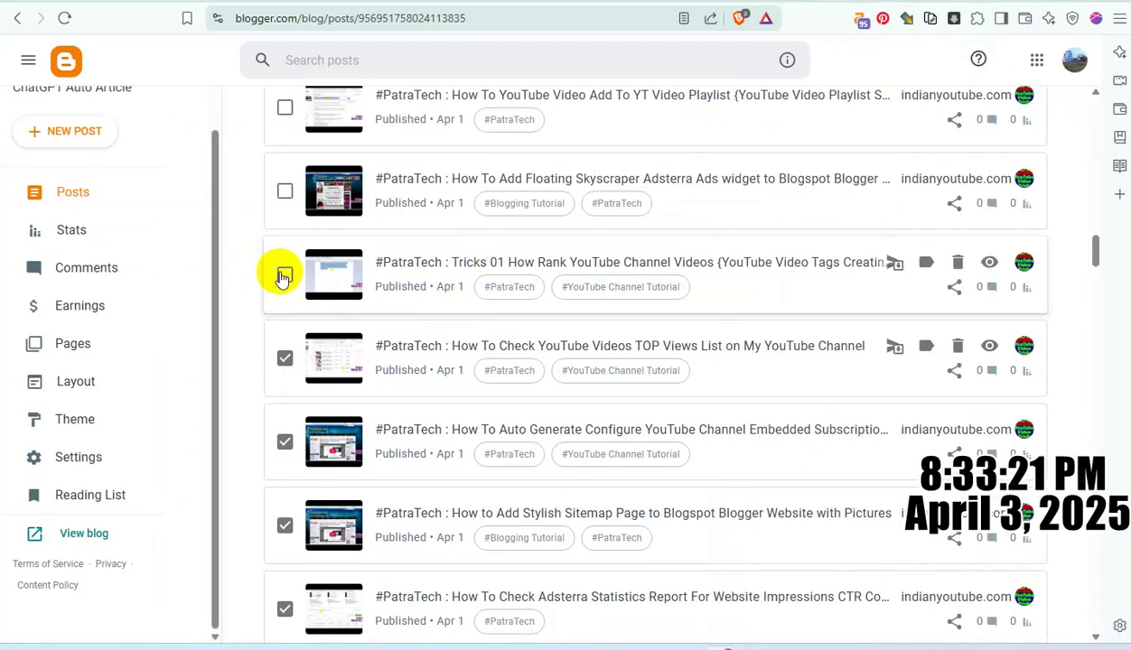
Mark the "Tricks 01 How Rank YouTube Channel Videos" post and update its description heading to "本教學影片的說明 {Běn jiàoxué yǐngpiàn de shuōmíng}:".
click(284, 276)
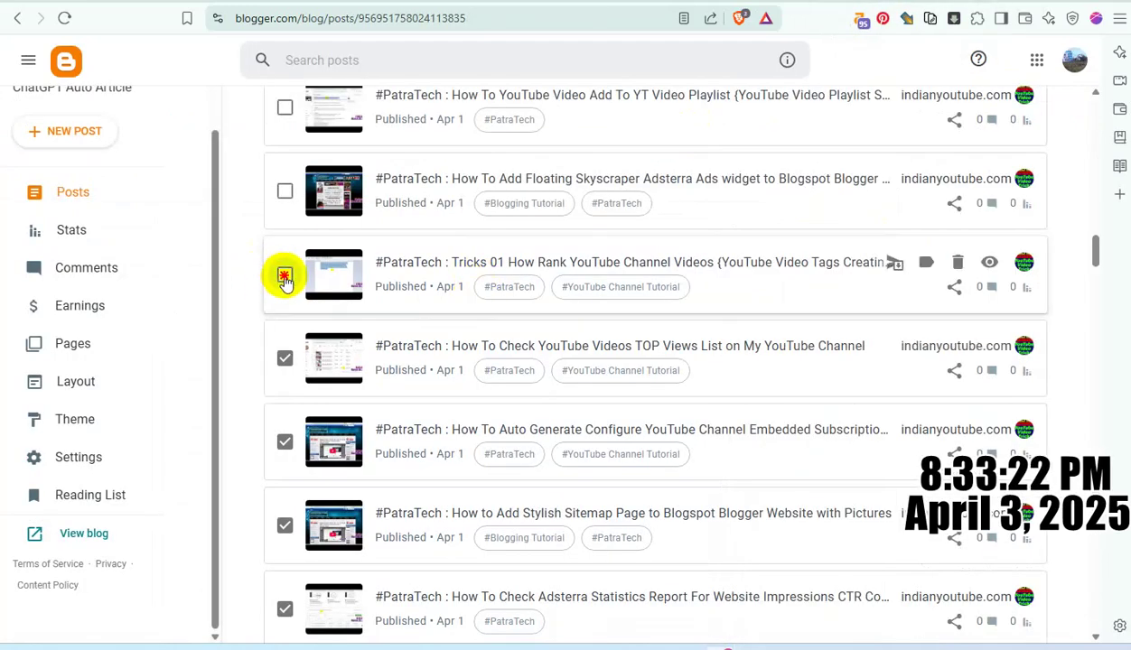
click(509, 272)
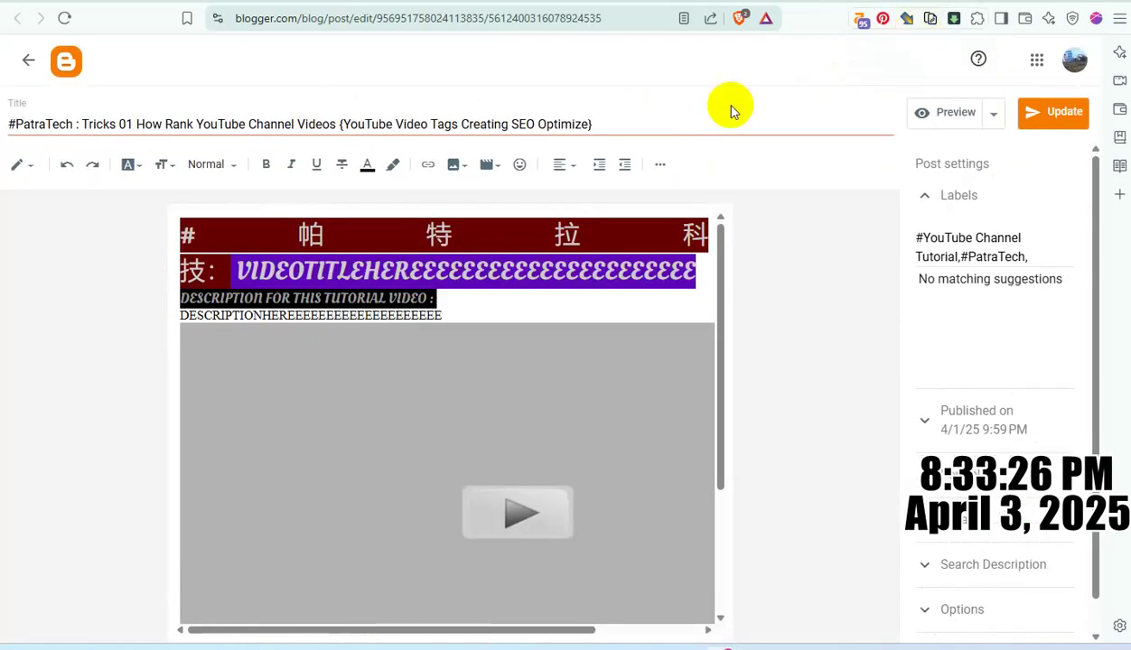
drag(257, 276, 25, 226)
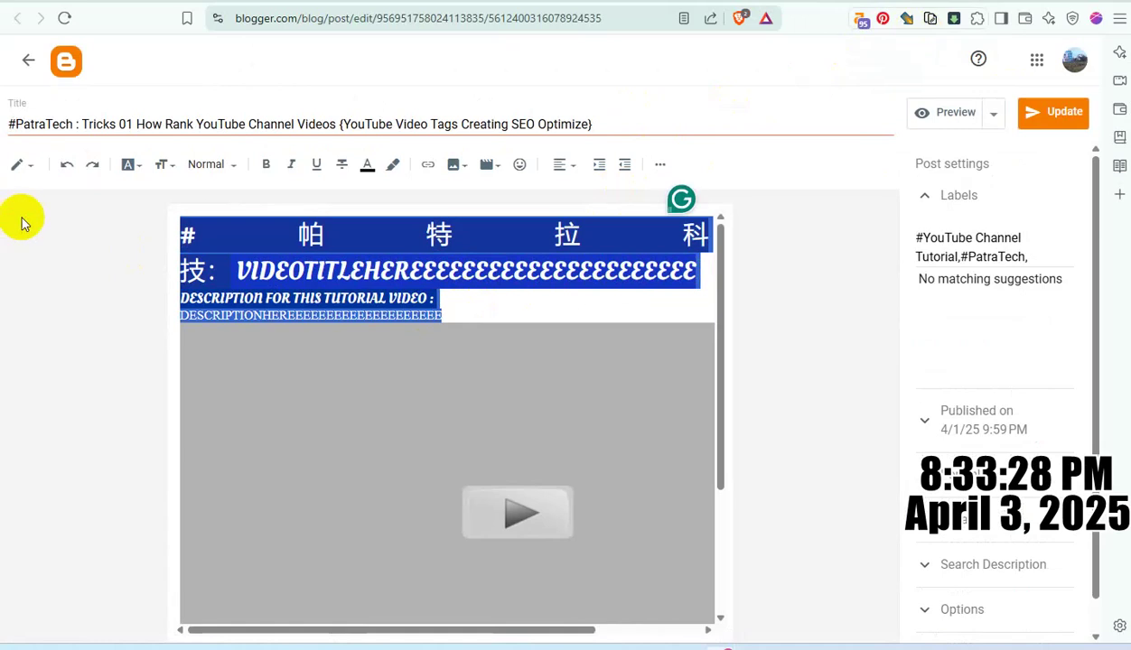
text(#帕特拉科技：VIDEOTITLEHEREEEEEEEEEEEEEEEEEEEEEE 本教學影片的說明 {Běn jiàoxué yǐngpiàn de shuōmíng}: DESCRIPTIONHEREEEEEEEEEEEEEEEEEEEE)
click(1054, 117)
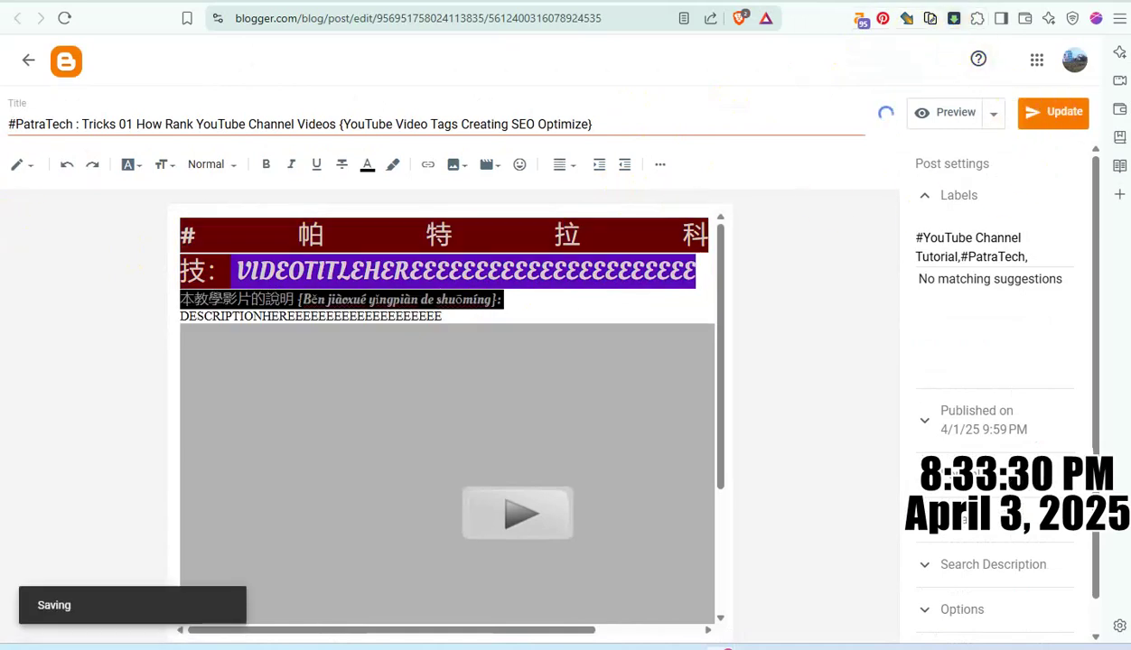
key(ctrl+w)
Mark the "How To Add Floating Skyscraper Adsterra Ads widget" post and update its description heading to "本教學影片的說明 {Běn jiàoxué yǐngpiàn de shuōmíng}:".
scroll(361, 302, up, 1)
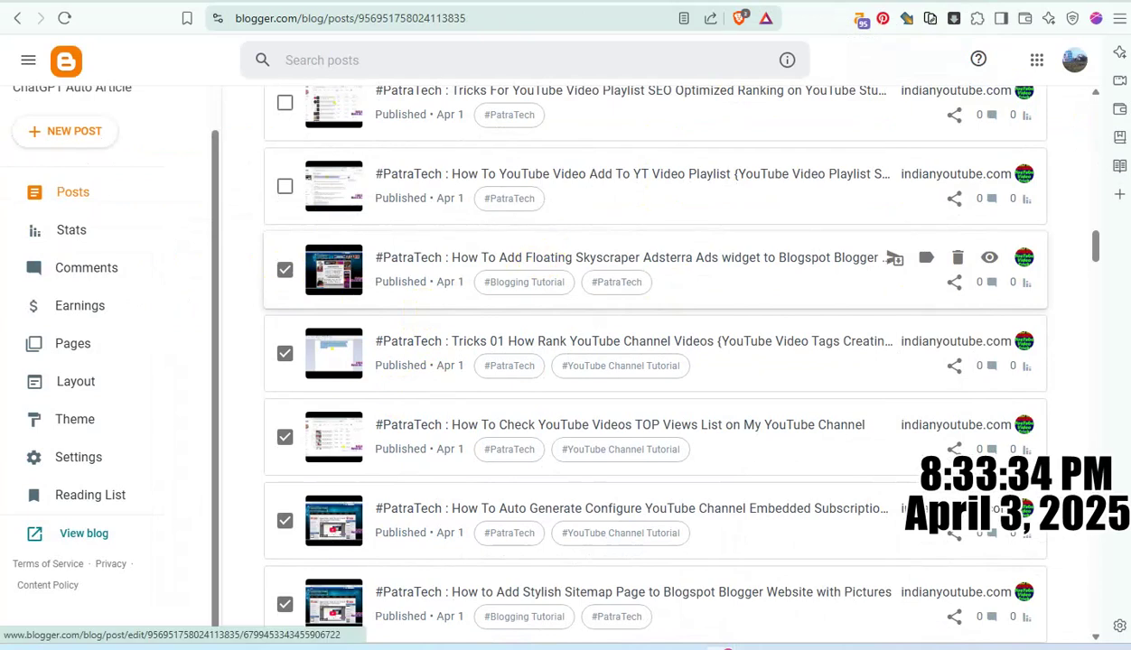
click(624, 258)
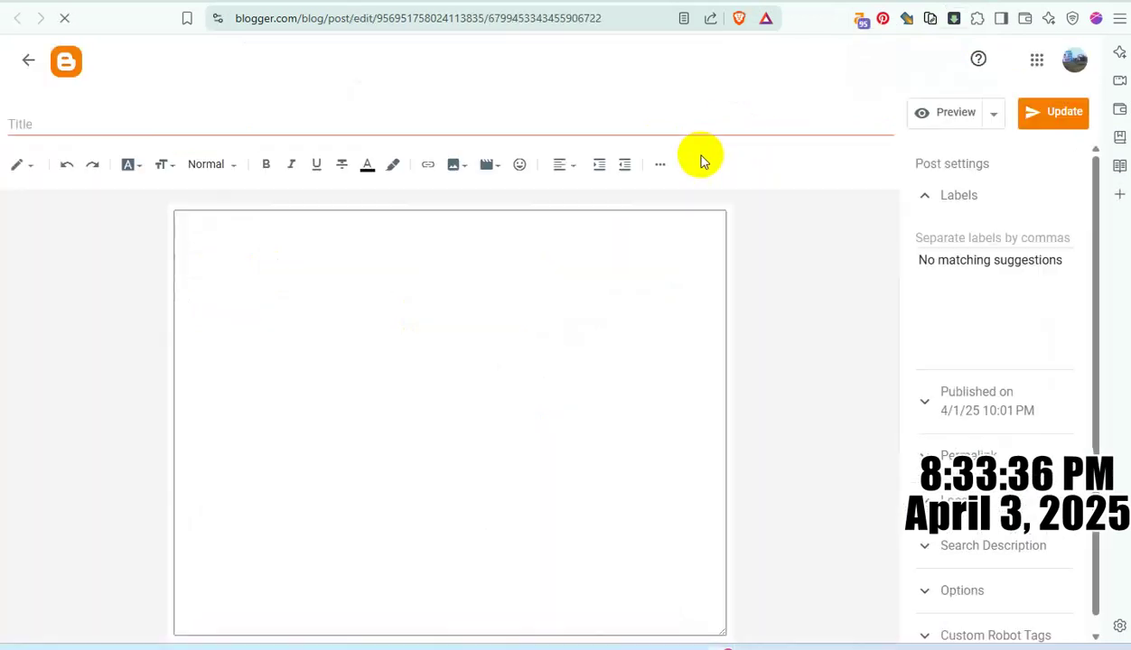
drag(461, 311, 38, 207)
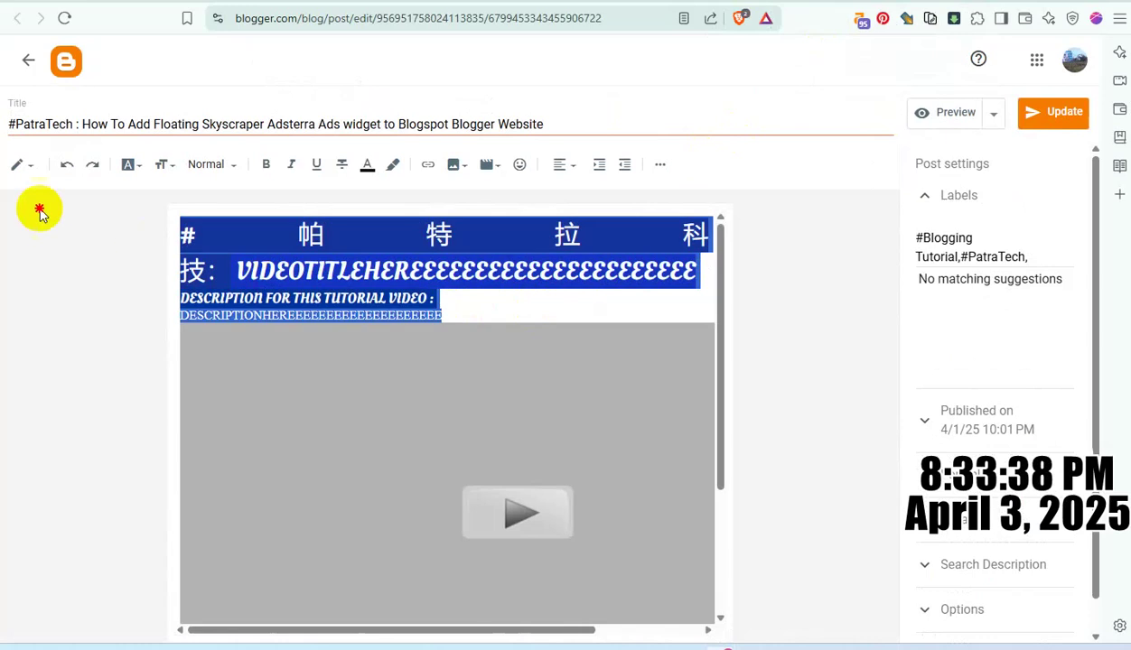
click(1053, 117)
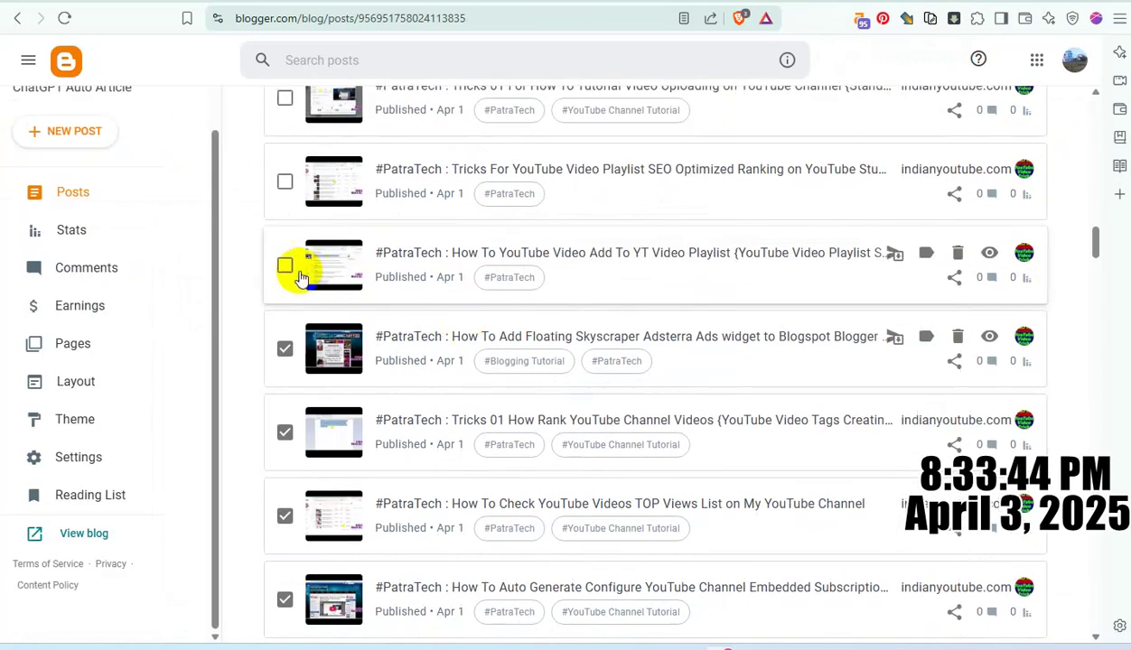
Mark the "How To YouTube Video Add To YT Video Playlist" post and update its description heading to "本教學影片的說明 {Běn jiàoxué yǐngpiàn de shuōmíng}:".
click(285, 265)
drag(539, 248, 908, 1)
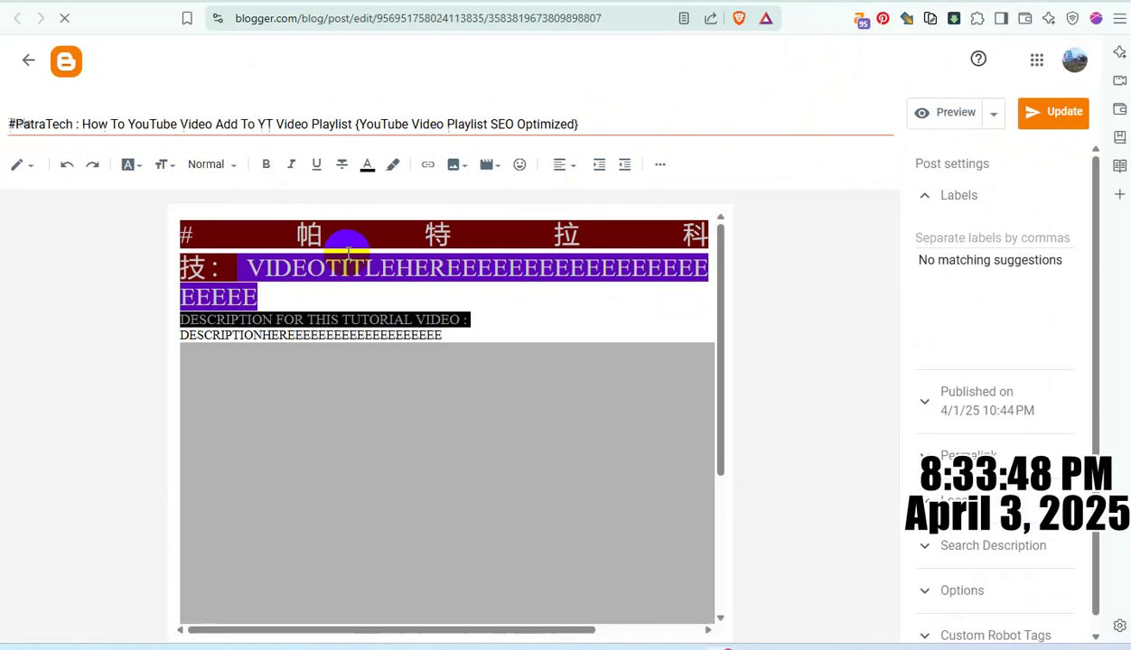
key(ctrl+a)
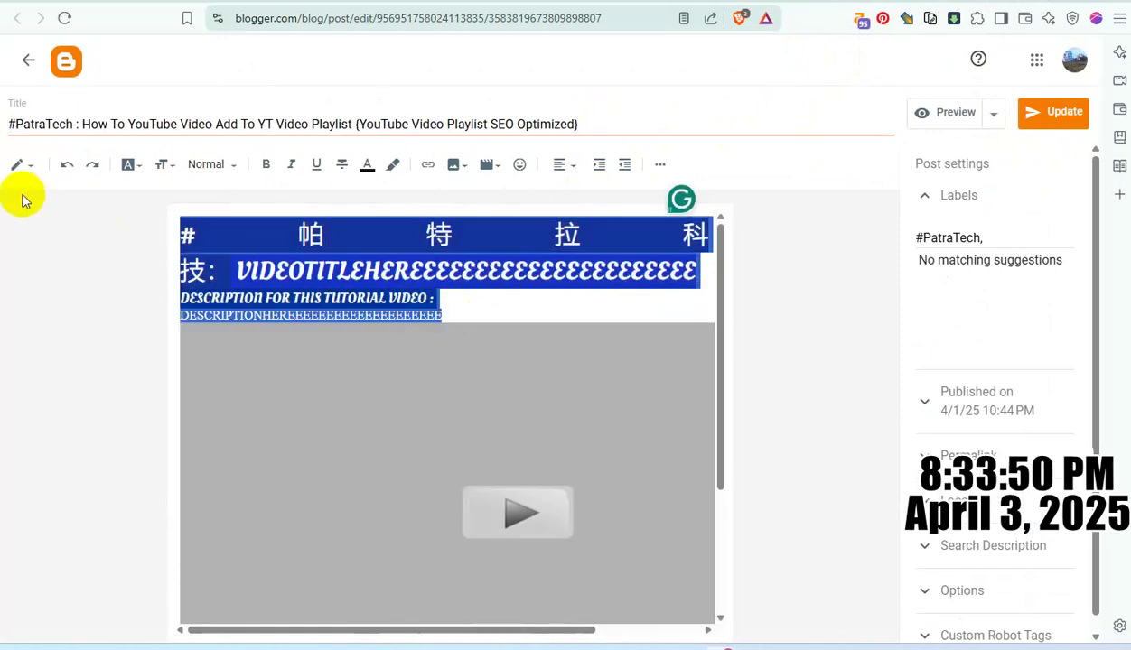
key(ctrl+v)
click(1061, 131)
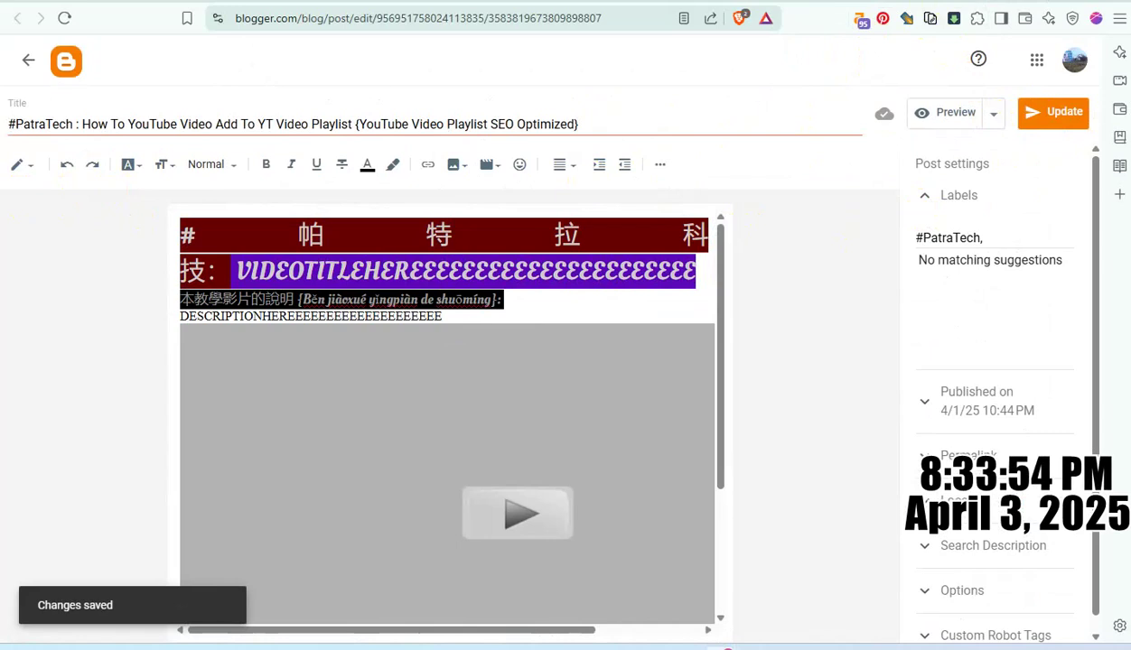
key(ctrl+w)
Mark the "Tricks For YouTube Video Playlist SEO Optimized Ranking" post and update its description heading to "本教學影片的說明 {Běn jiàoxué yǐngpiàn de shuōmíng}:".
scroll(479, 323, up, 1)
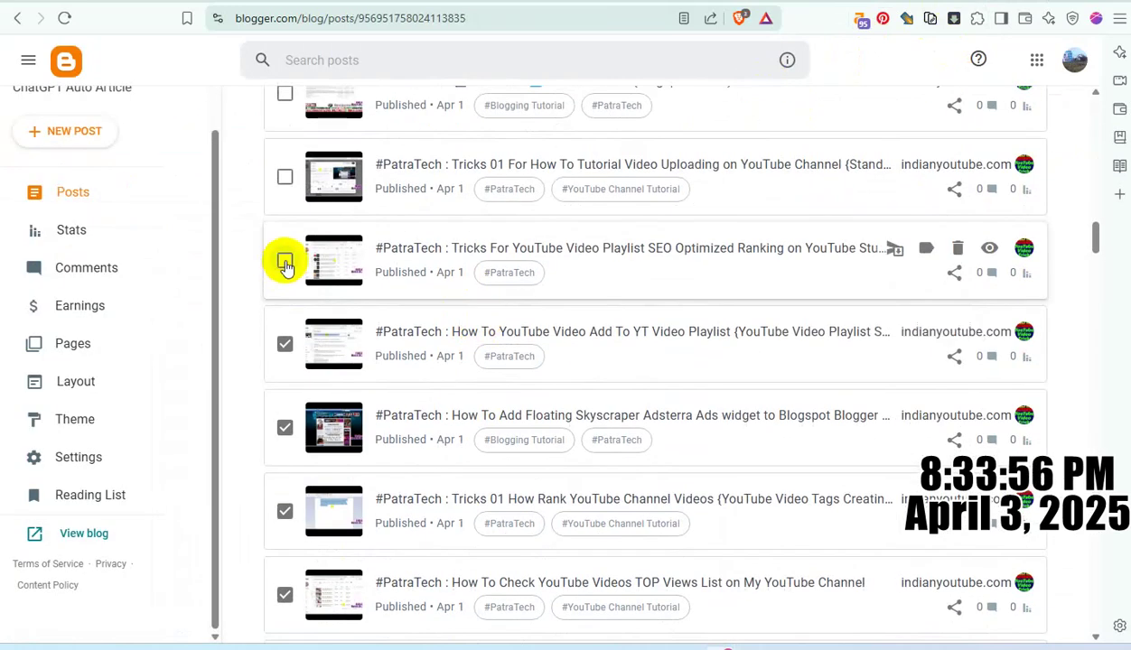
click(285, 263)
click(537, 245)
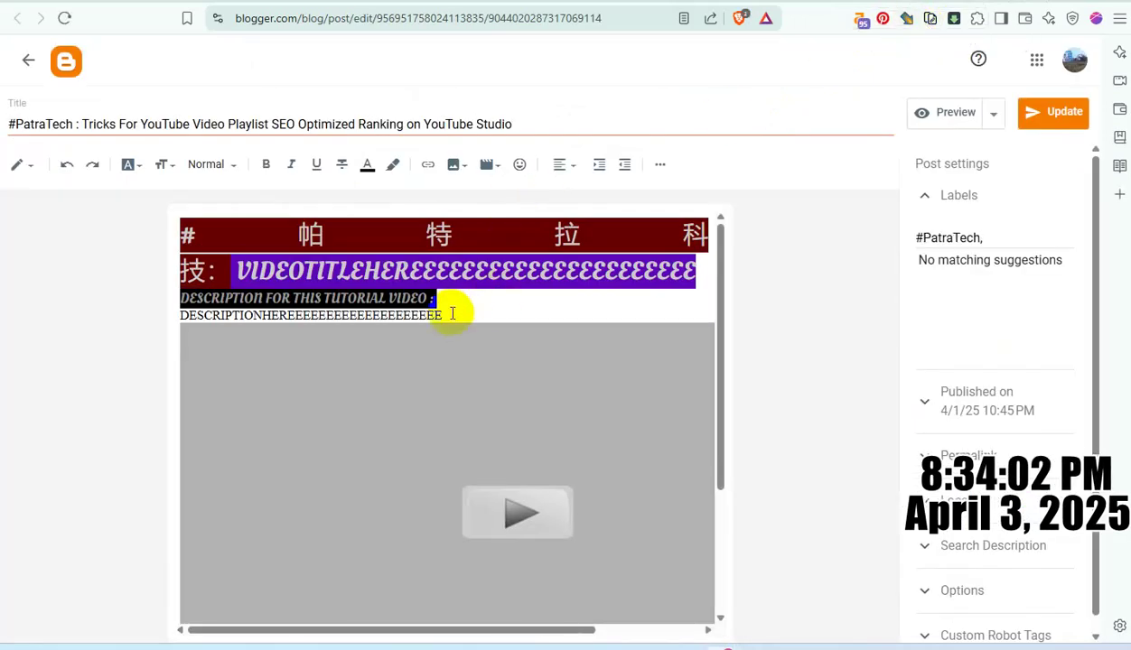
key(ctrl+a)
key(ctrl+v)
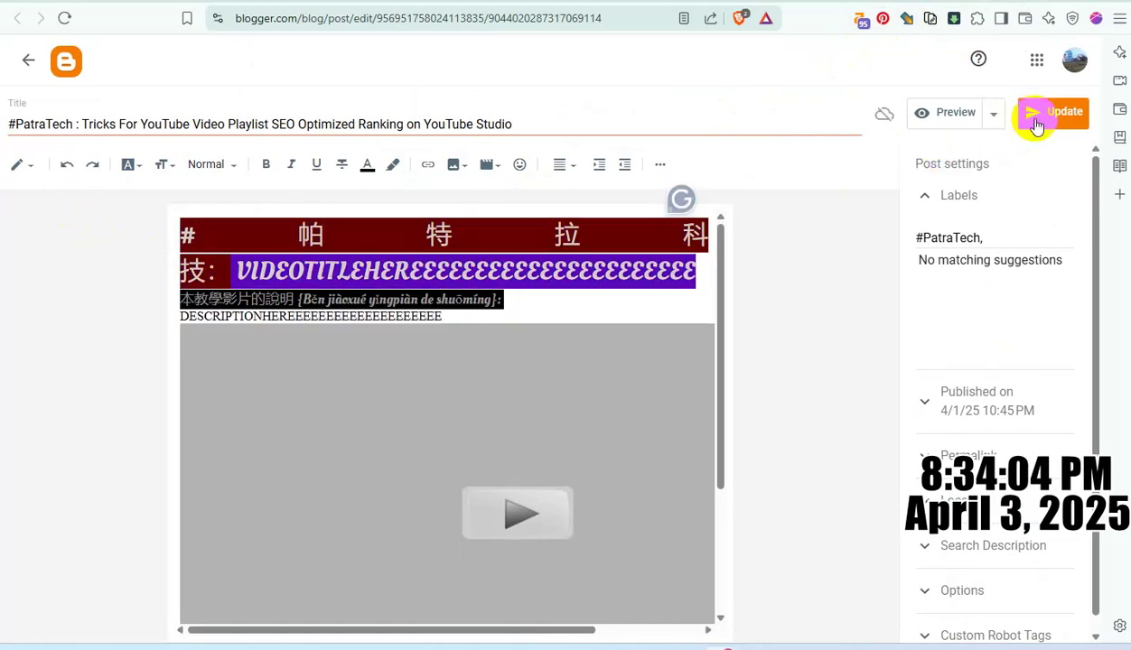
click(1037, 125)
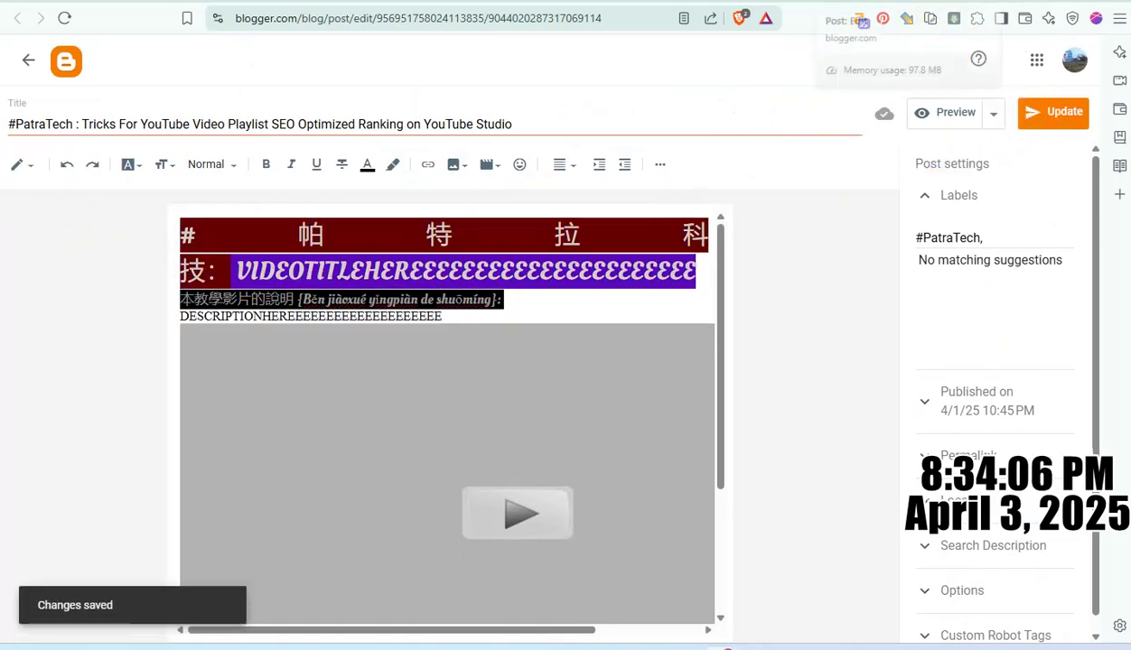
Mark the "Tricks 01 For How To Tutorial Video Uploading" post and update its description heading to "本教學影片的說明 {Běn jiàoxué yǐngpiàn de shuōmíng}:".
scroll(345, 320, up, 2)
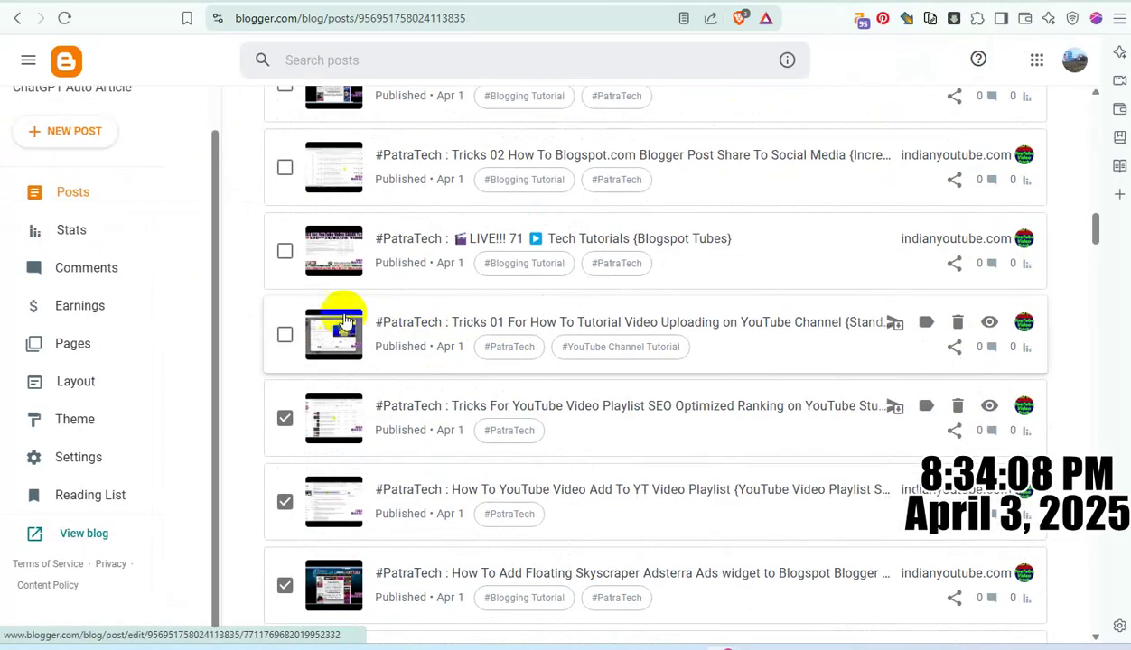
click(285, 337)
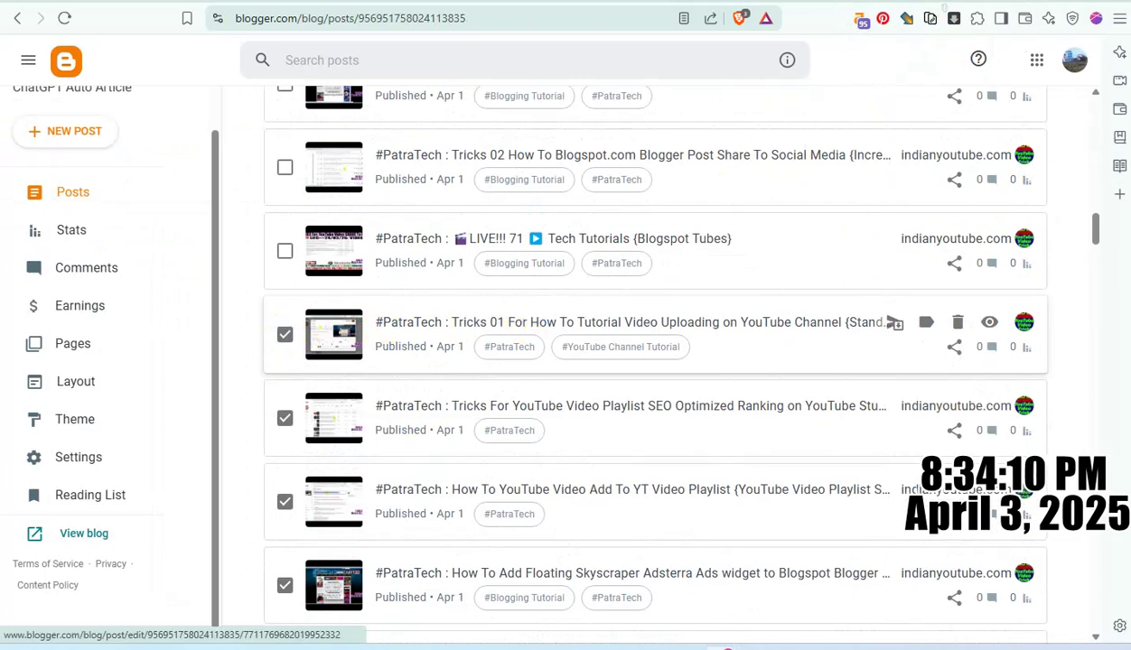
click(944, 2)
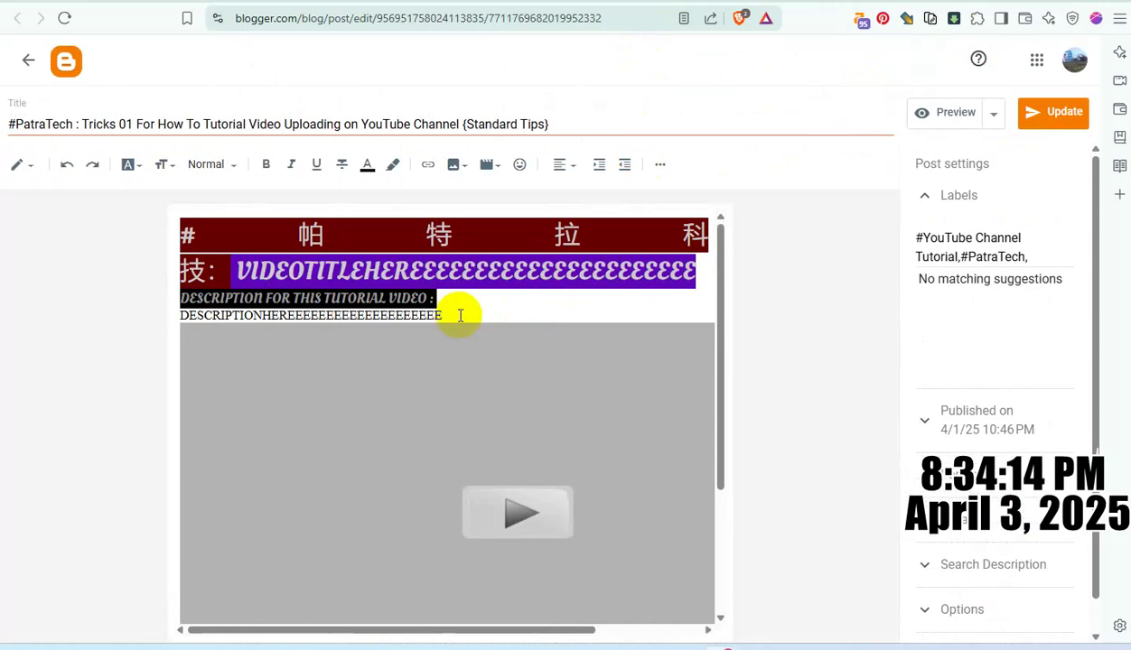
drag(460, 315, 3, 174)
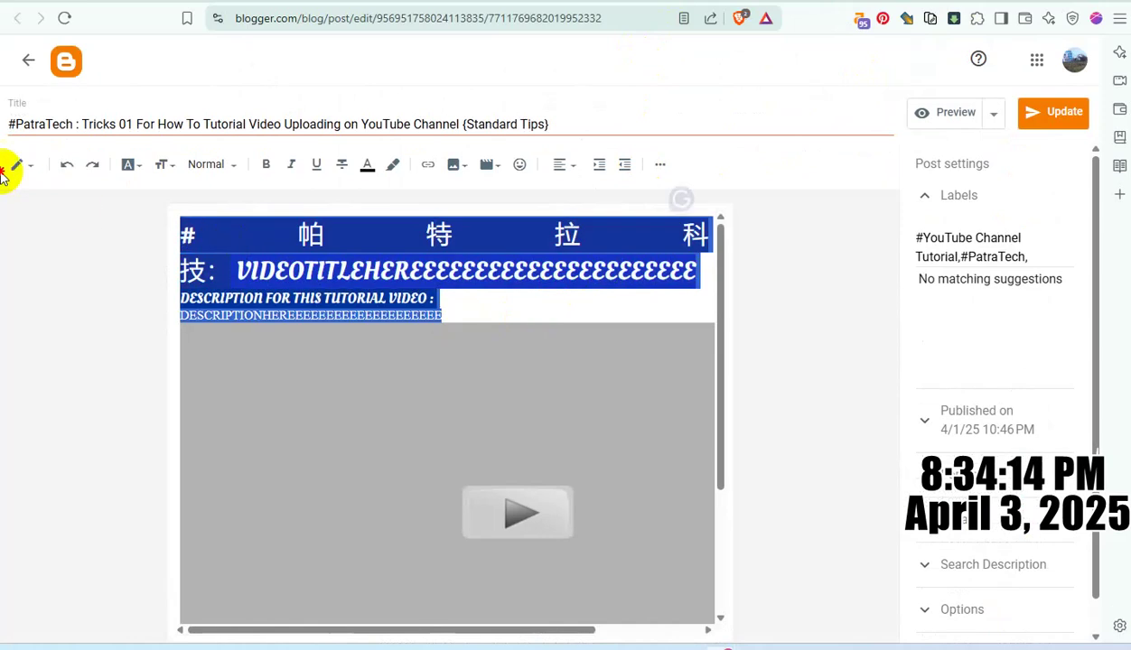
text(#帕特拉科技： VIDEOTITLEHEREEEEEEEEEEEEEEEEEEEEEE 本教學影片的說明 {Běn jiàoxué yǐngpiàn de shuōmíng}: DESCRIPTIONHEREEEEEEEEEEEEEEEEEEEE)
click(1053, 115)
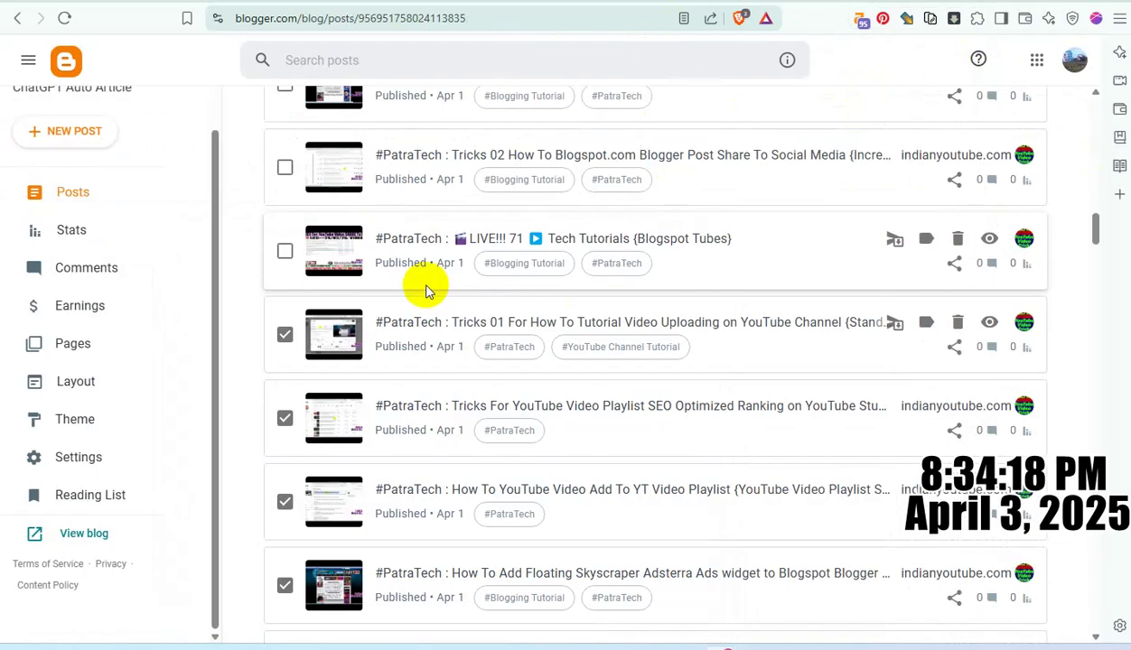
Mark the "LIVE!!! 71 Tech Tutorials {Blogspot Tubes}" post and update its description heading to "本教學影片的說明 {Běn jiàoxué yǐngpiàn de shuōmíng}:".
click(312, 247)
click(581, 237)
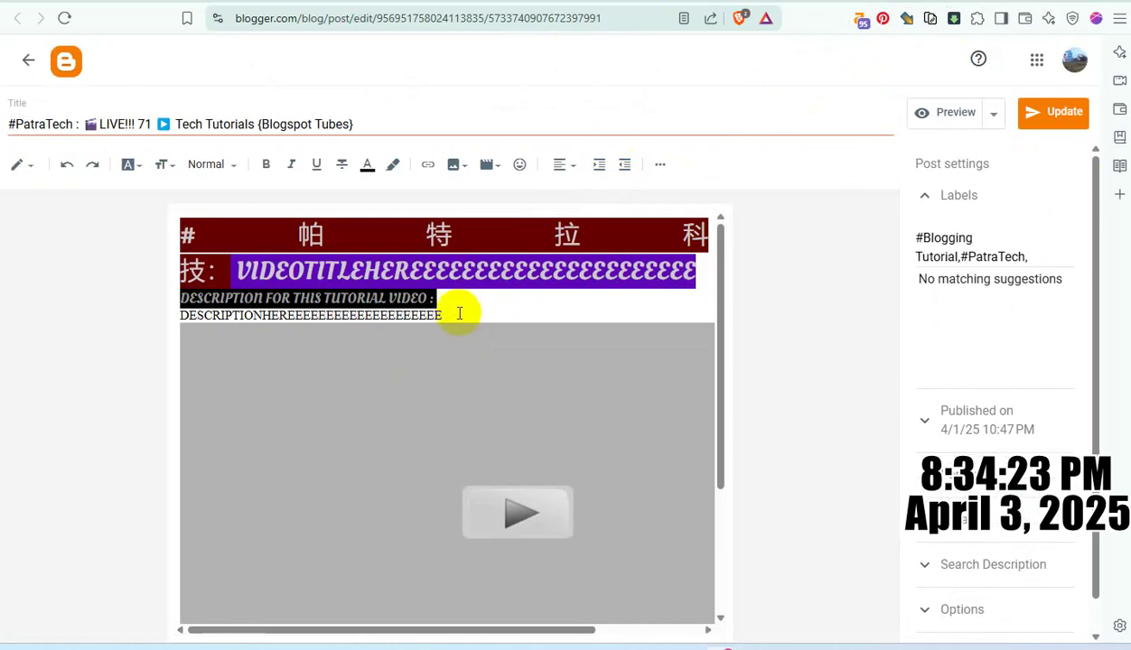
drag(455, 313, 1, 174)
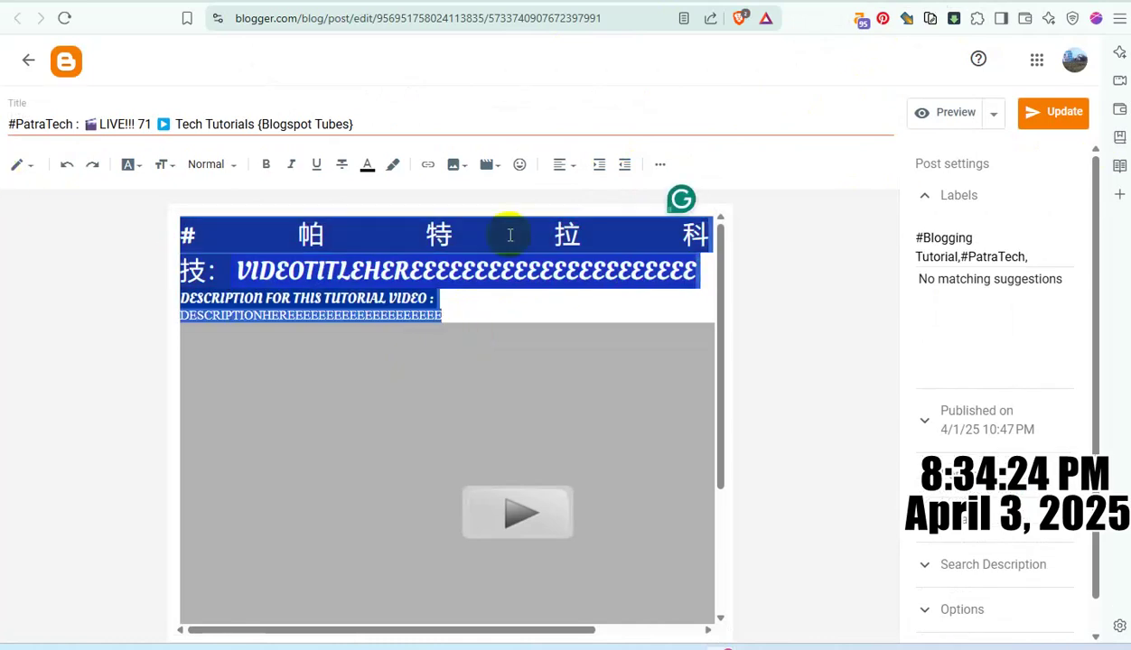
text(#帕特拉科技： VIDEOTITLEHEREEEEEEEEEEEEEEEEEEEEEE 本教學影片的說明 {Běn jiàoxué yǐngpiàn de shuōmíng}: DESCRIPTIONHEREEEEEEEEEEEEEEEEEEEE)
click(1045, 120)
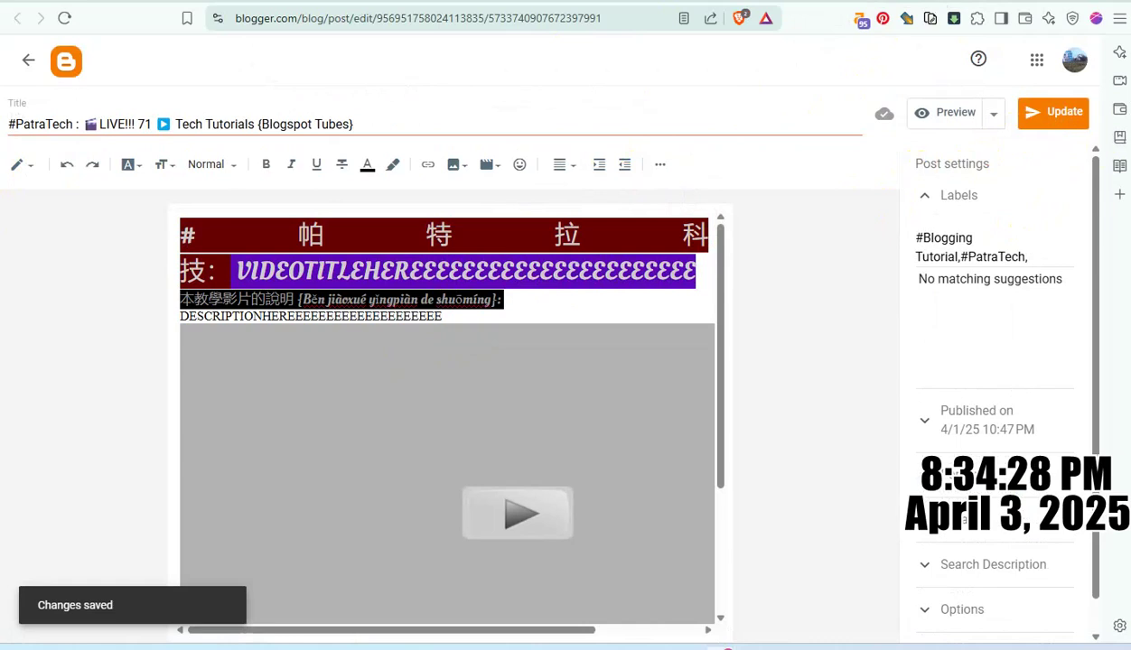
key(ctrl+w)
Mark the "Tricks 02 How To Blogspot.com Blogger Post Share" post and update its description heading to "本教學影片的說明 {Běn jiàoxué yǐngpiàn de shuōmíng}:".
scroll(443, 350, up, 1)
click(287, 248)
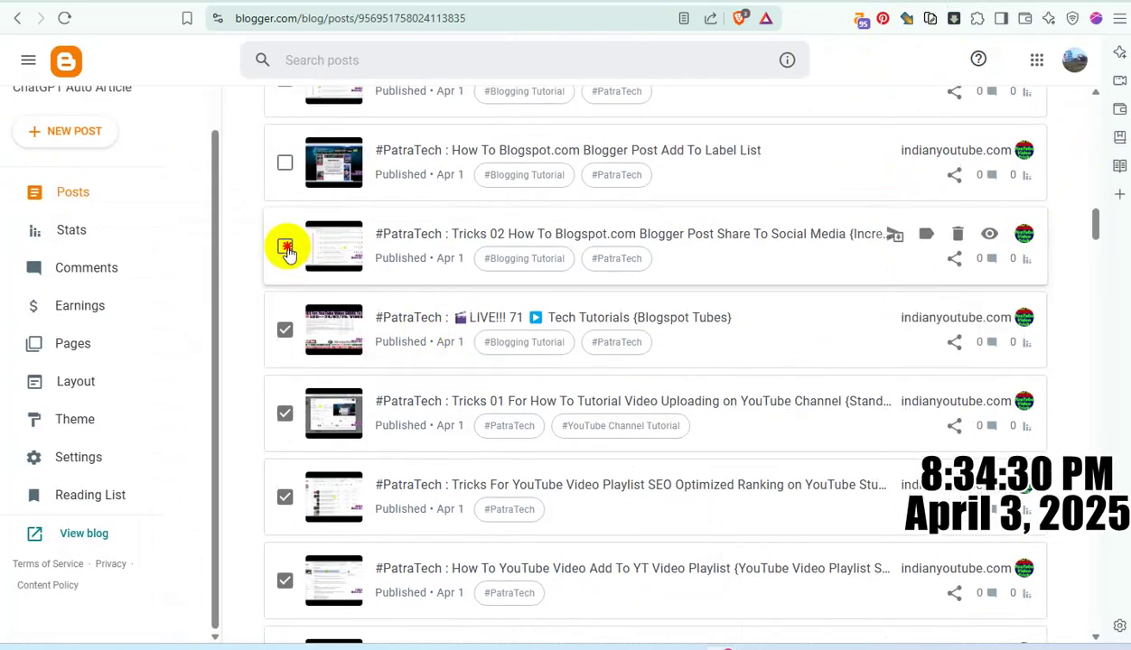
click(603, 234)
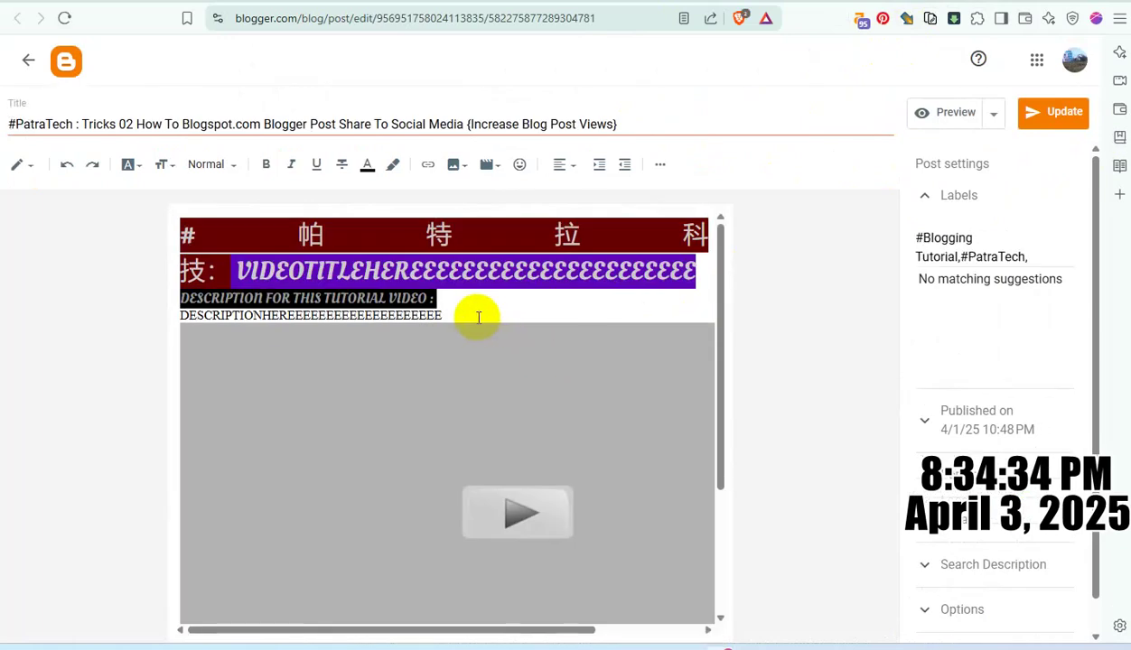
drag(449, 311, 113, 185)
text(#帕特拉科技： VIDEOTITLEHEREEEEEEEEEEEEEEEEEEEEEE 本教學影片的說明 {Běn jiàoxué yǐngpiàn de shuōmíng}: DESCRIPTIONHEREEEEEEEEEEEEEEEEEEEE)
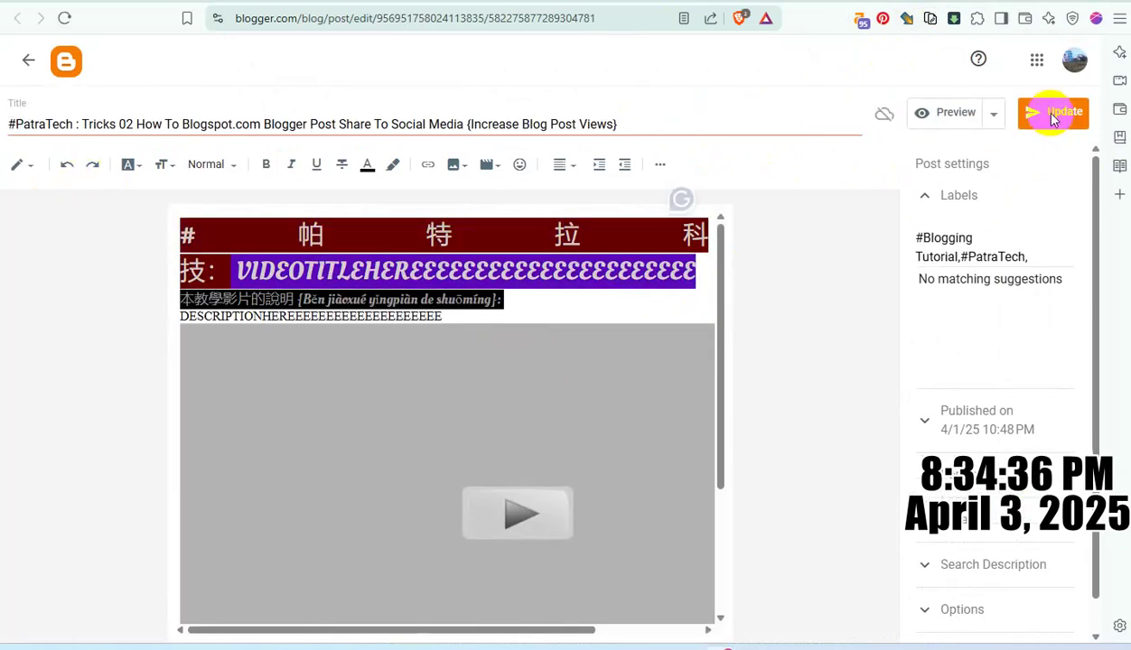
click(1052, 115)
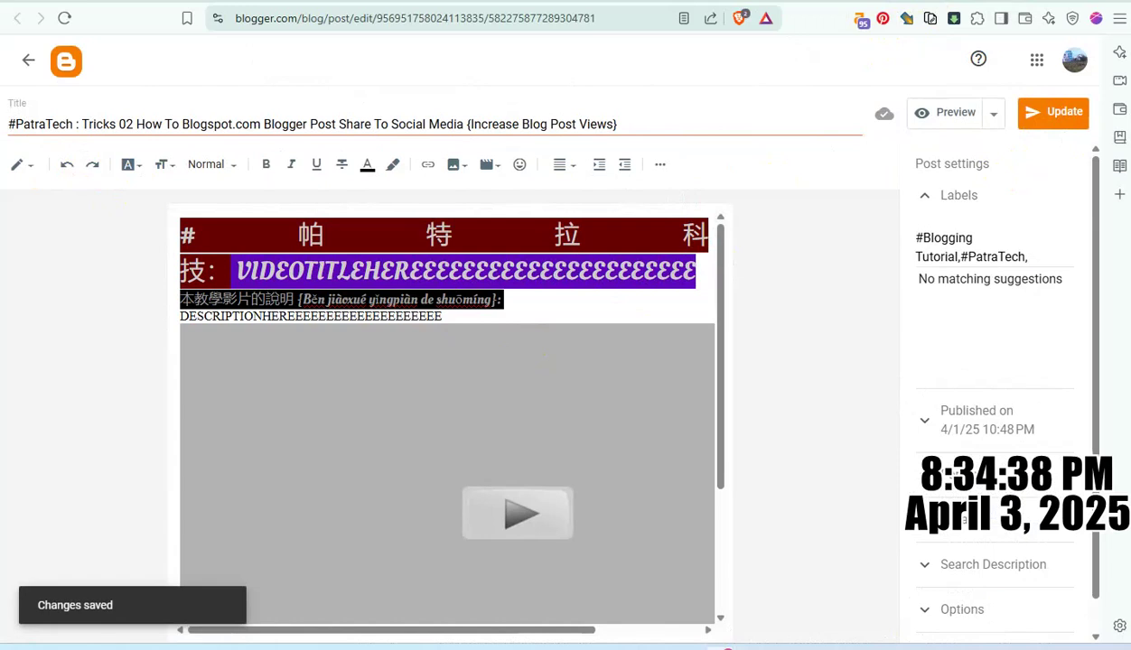
key(ctrl+w)
Mark the "How To Blogspot.com Blogger Post Add To Label List" post and update its description heading to "本教學影片的說明 {Běn jiàoxué yǐngpiàn de shuōmíng}:".
scroll(395, 369, up, 1)
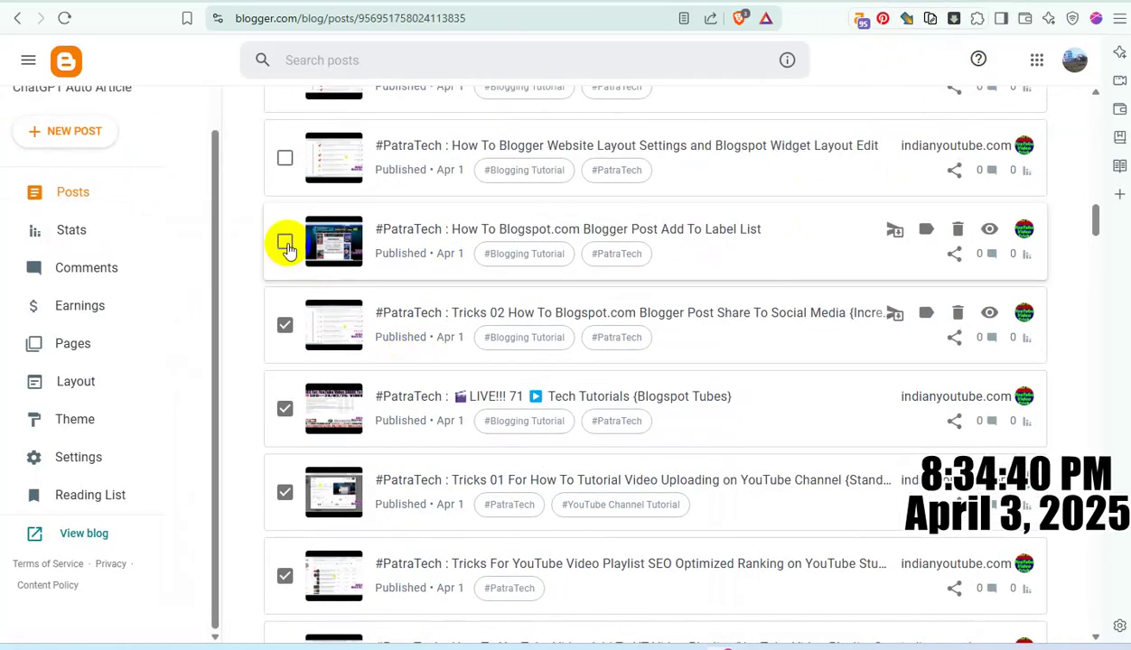
click(588, 228)
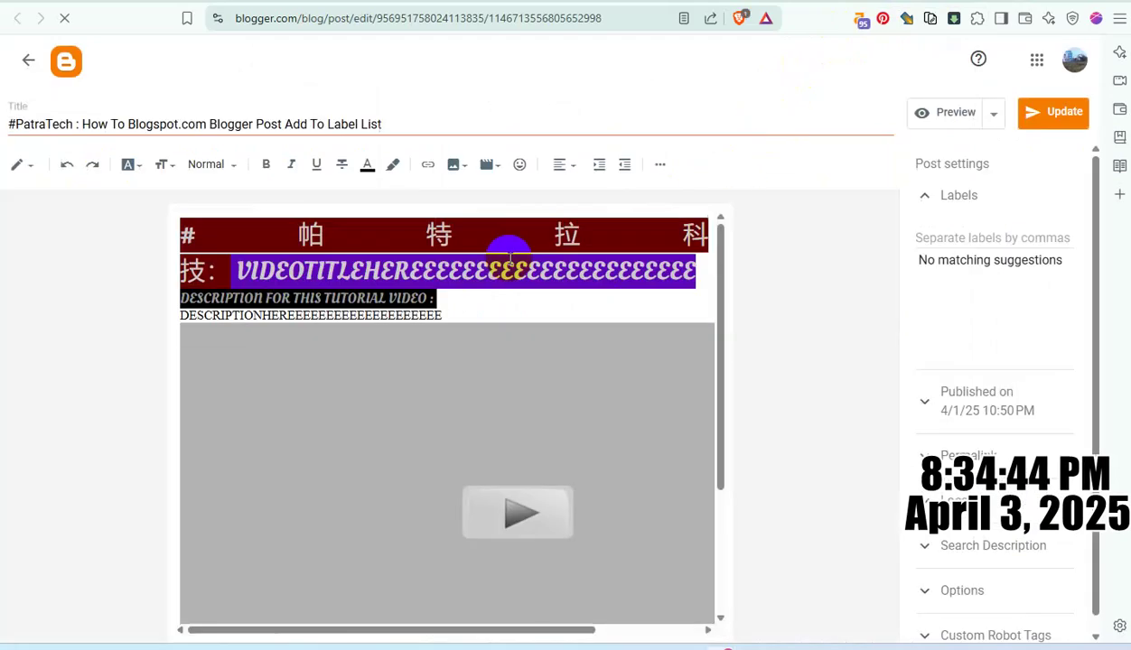
key(ctrl+a)
text(本教學影片的說明 {Běn jiàoxué yǐngpiàn de shuōmíng}:)
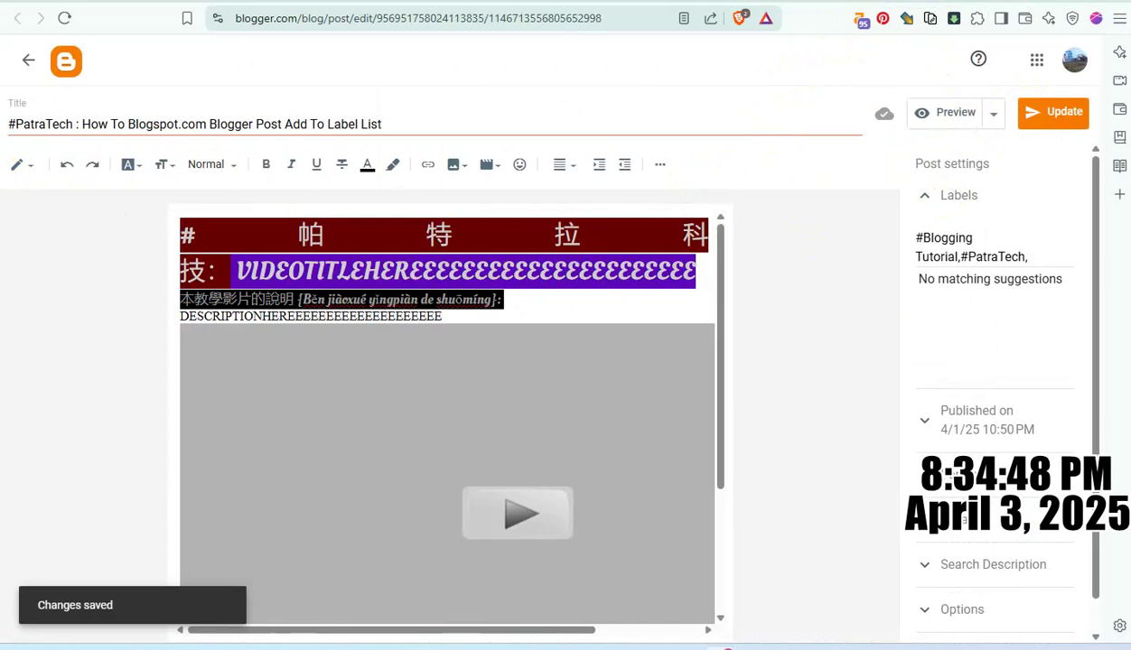
click(883, 2)
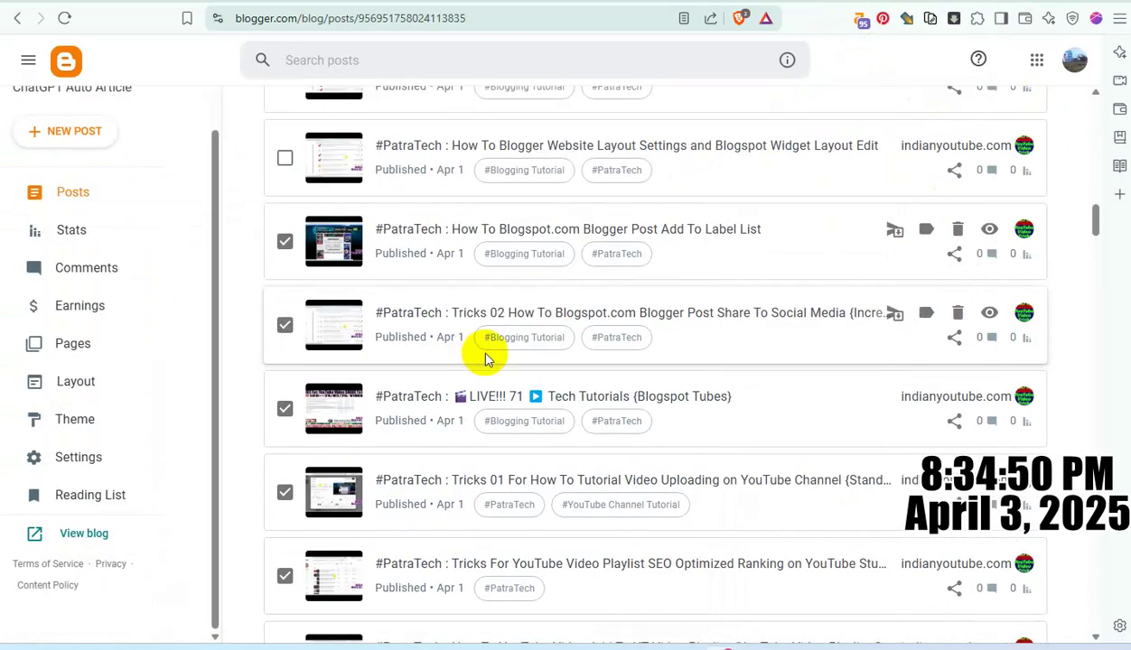
Mark the "How To Blogger Website Layout Settings" post and update its description heading to "本教學影片的說明 {Běn jiàoxué yǐngpiàn de shuōmíng}:".
scroll(389, 319, up, 2)
click(284, 314)
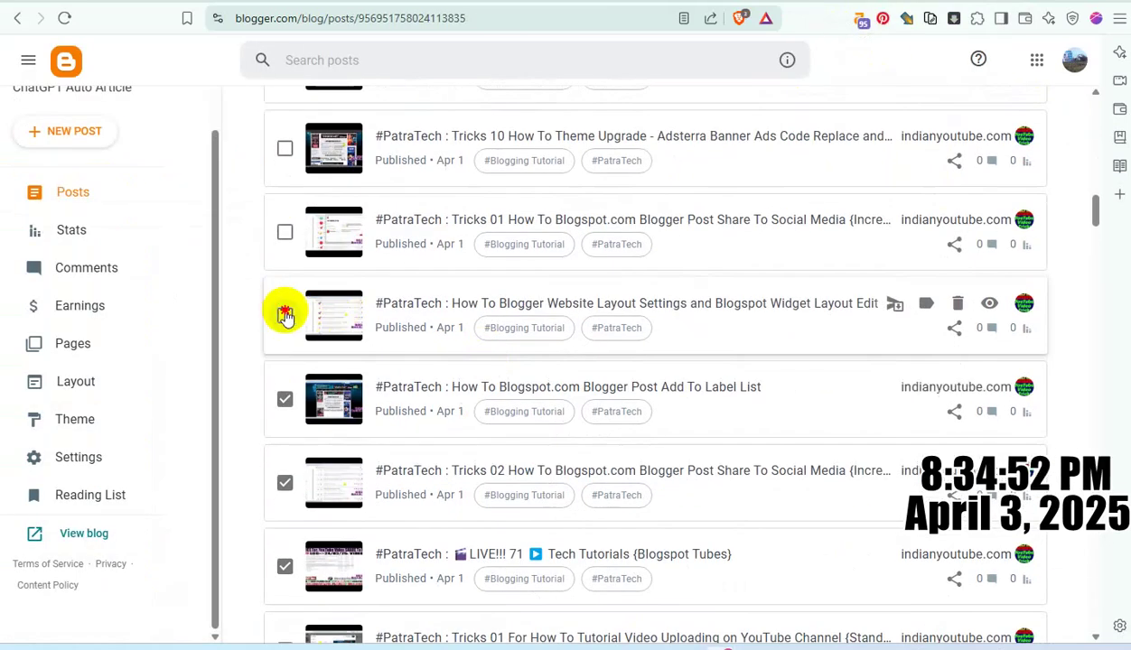
click(455, 306)
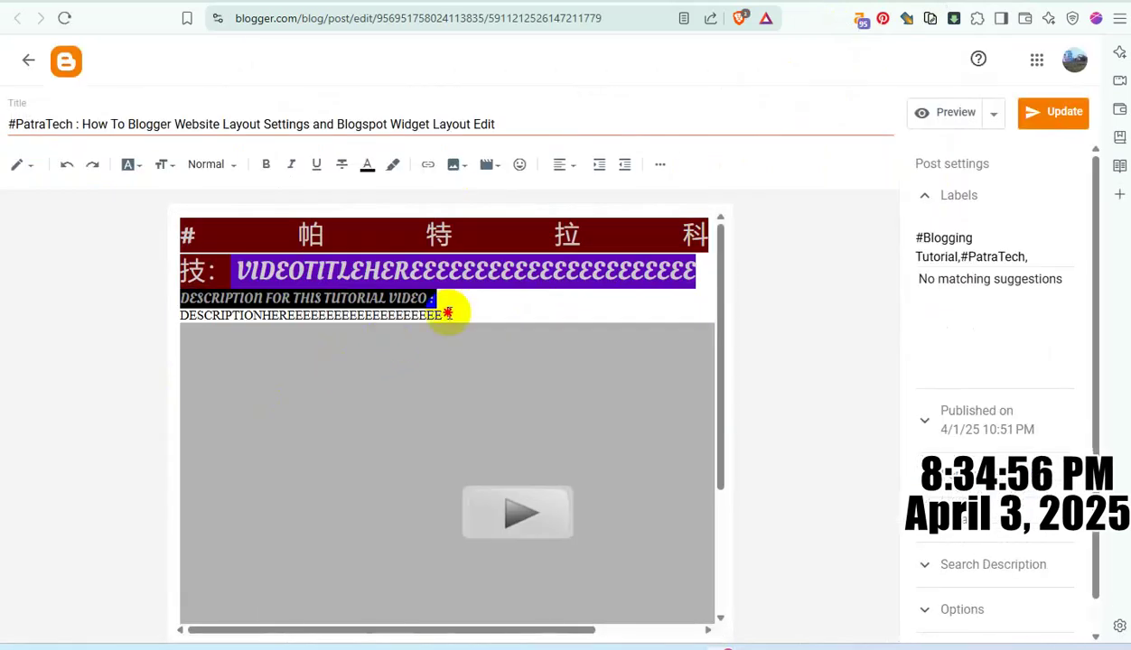
drag(448, 313, 3, 189)
key(ctrl+v)
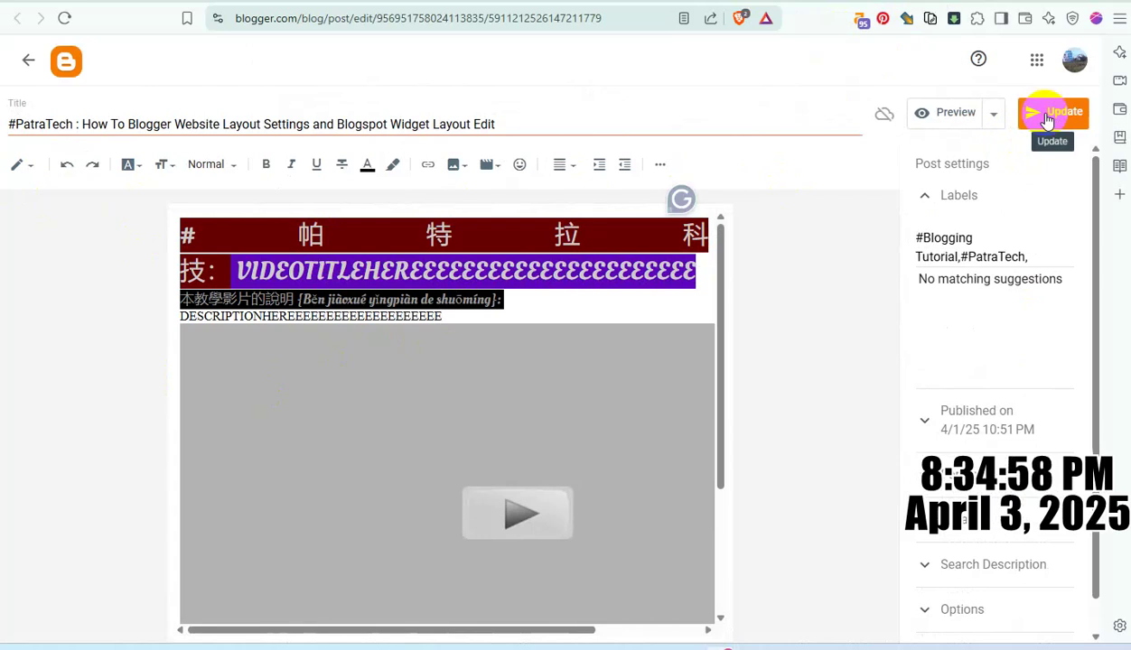
click(1047, 121)
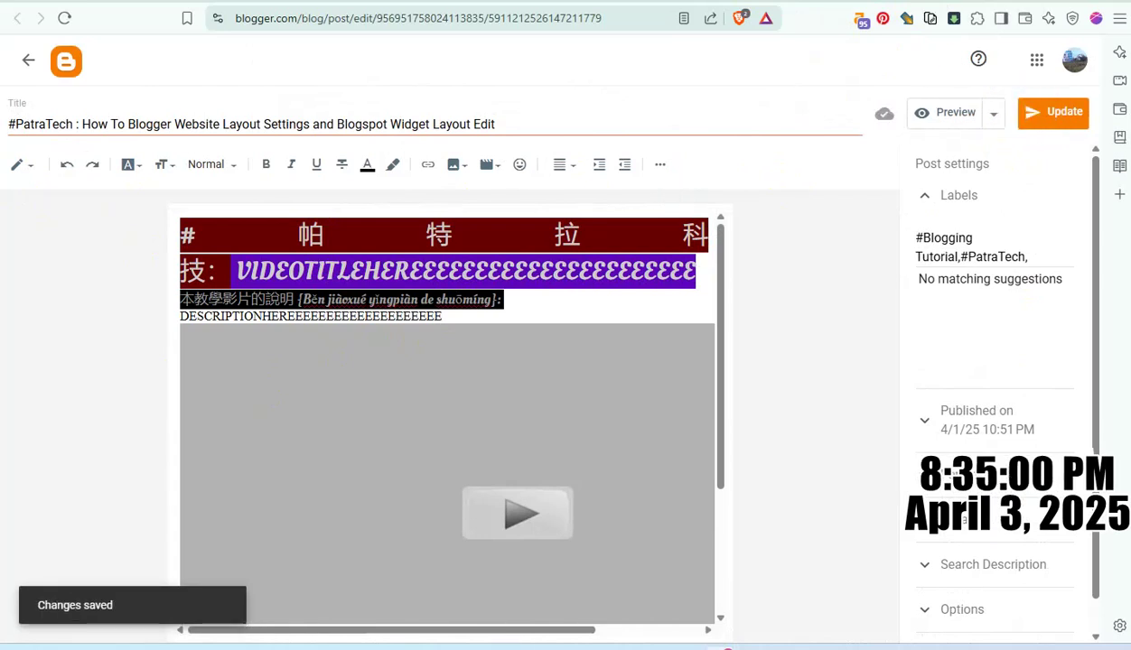
Mark the "Tricks 01 How To Blogspot.com Blogger Post Share" post and update its description heading to "本教學影片的說明 {Běn jiàoxué yǐngpiàn de shuōmíng}:".
key(ctrl+w)
scroll(476, 313, up, 1)
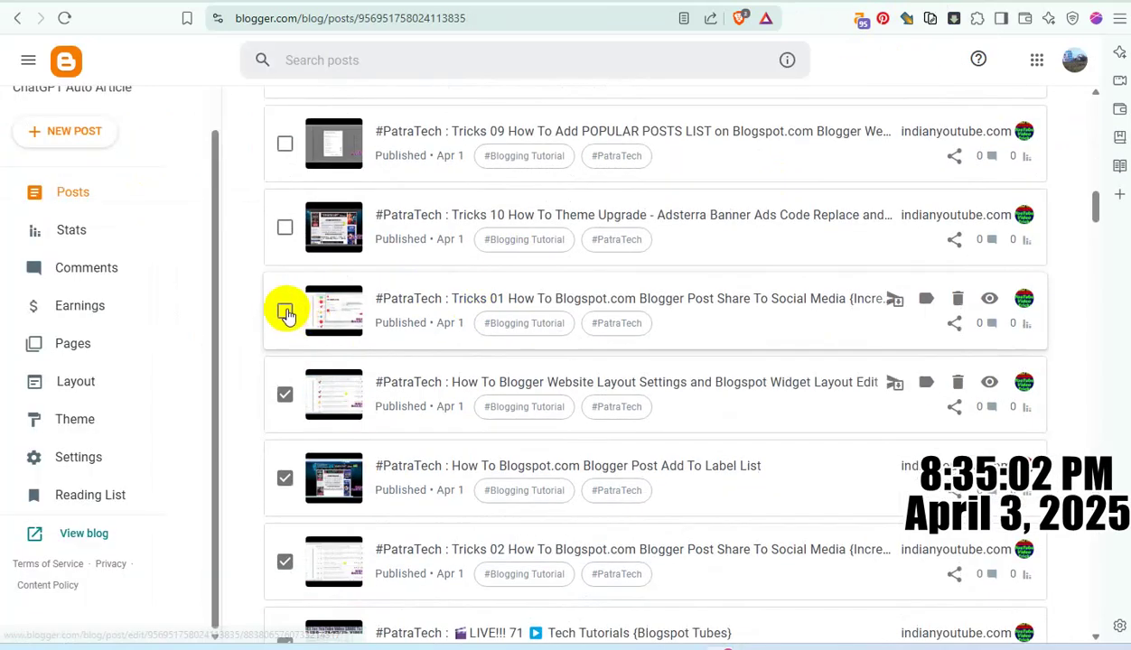
click(285, 313)
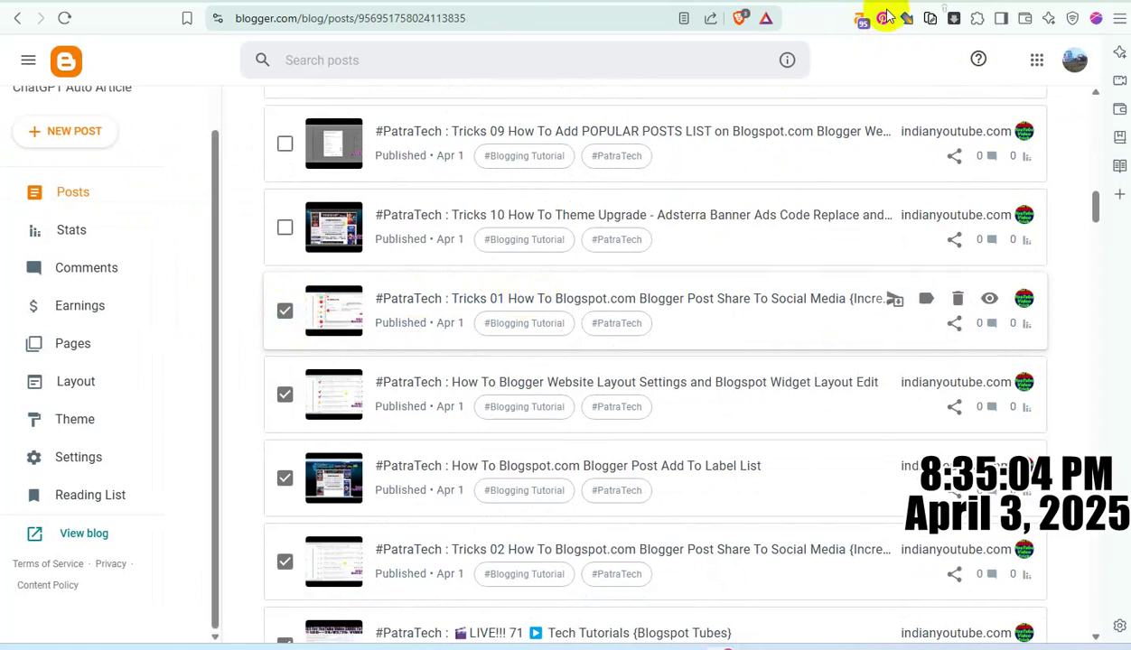
click(554, 298)
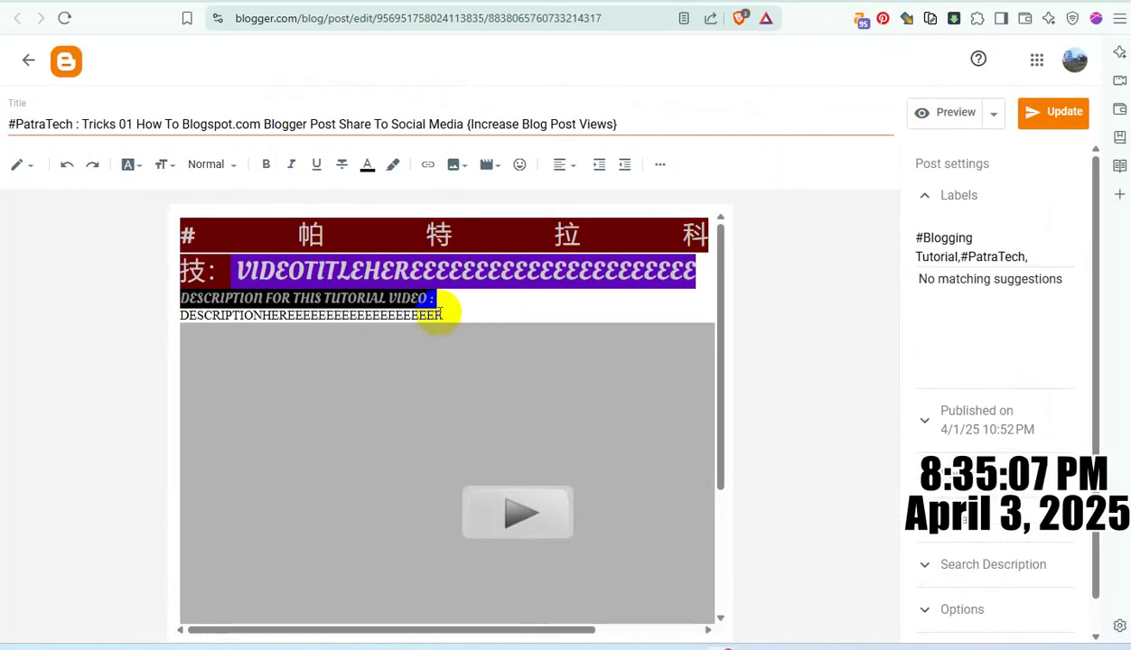
drag(434, 312, 9, 172)
text(#帕特拉科技： VIDEOTITLEHEREEEEEEEEEEEEEEEEEEEEEE 本教學影片的說明 {Běn jiàoxué yǐngpiàn de shuōmíng}: DESCRIPTIONHEREEEEEEEEEEEEEEEEEEEE)
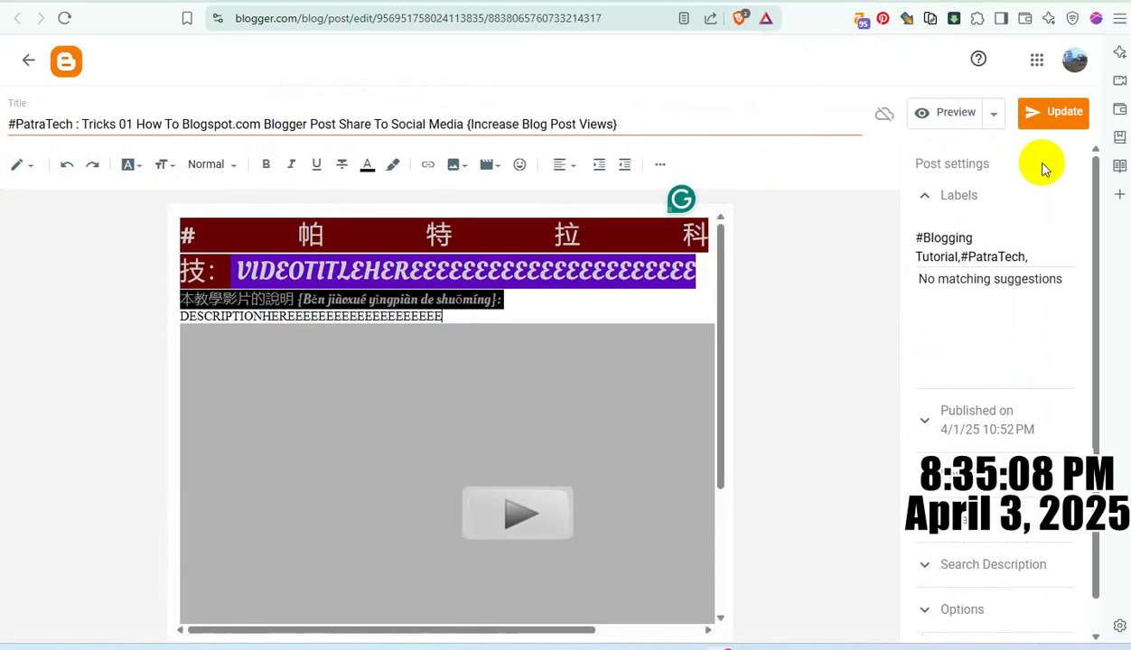
click(1038, 122)
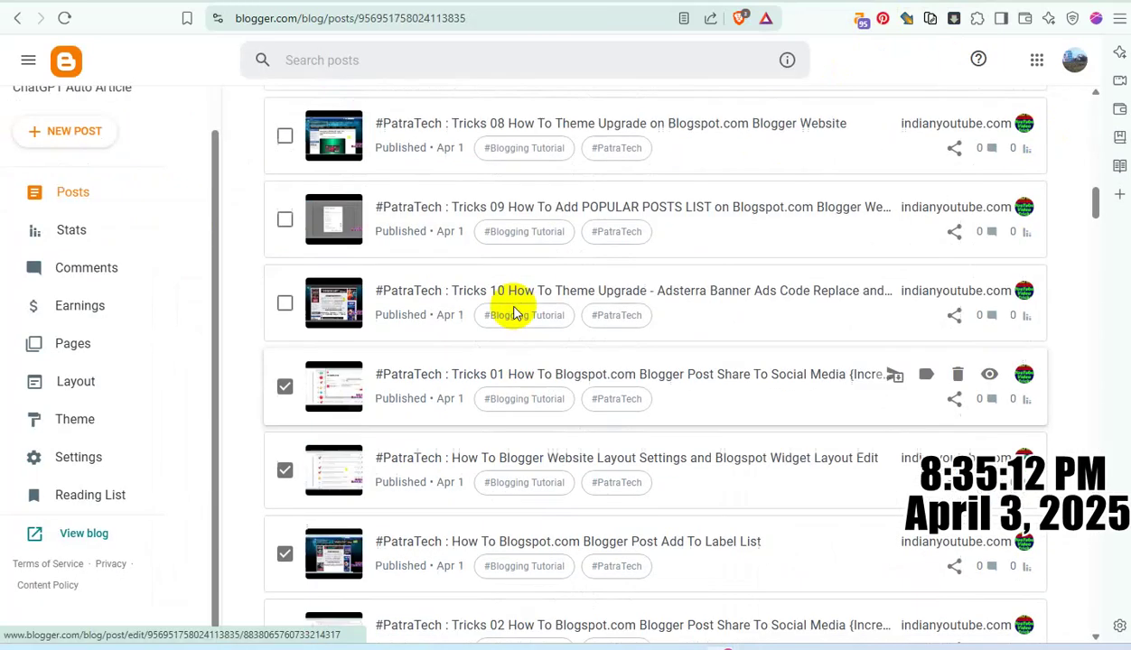
Mark the "Tricks 10 How To Theme Upgrade" post and update its description heading to "本教學影片的說明 {Běn jiàoxué yǐngpiàn de shuōmíng}:".
click(284, 309)
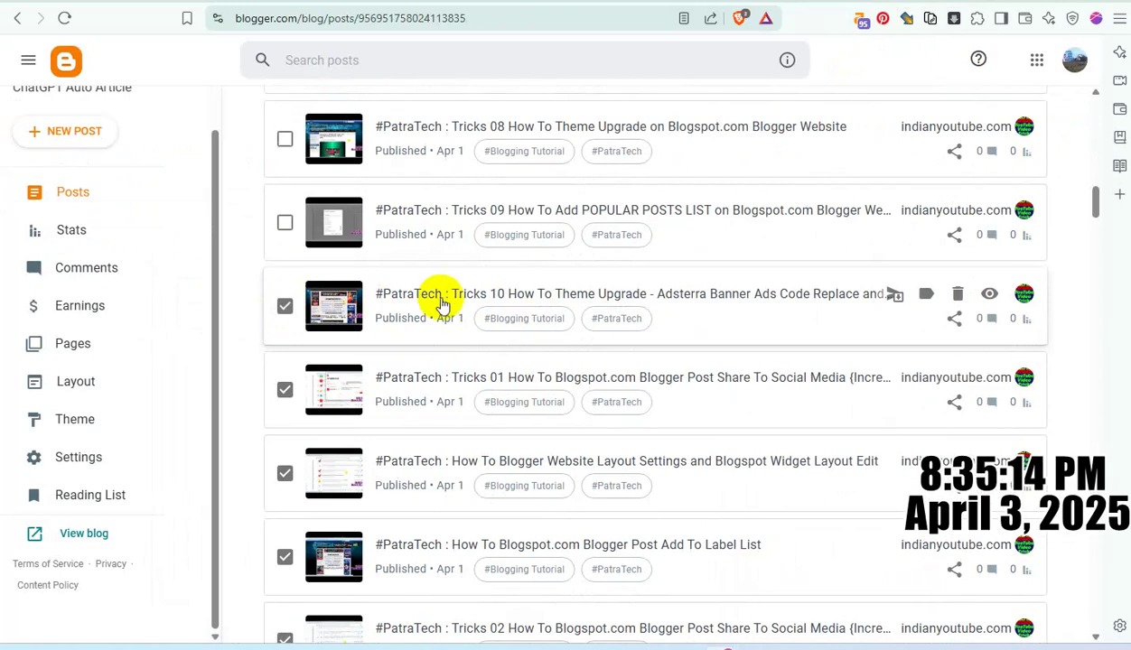
click(650, 193)
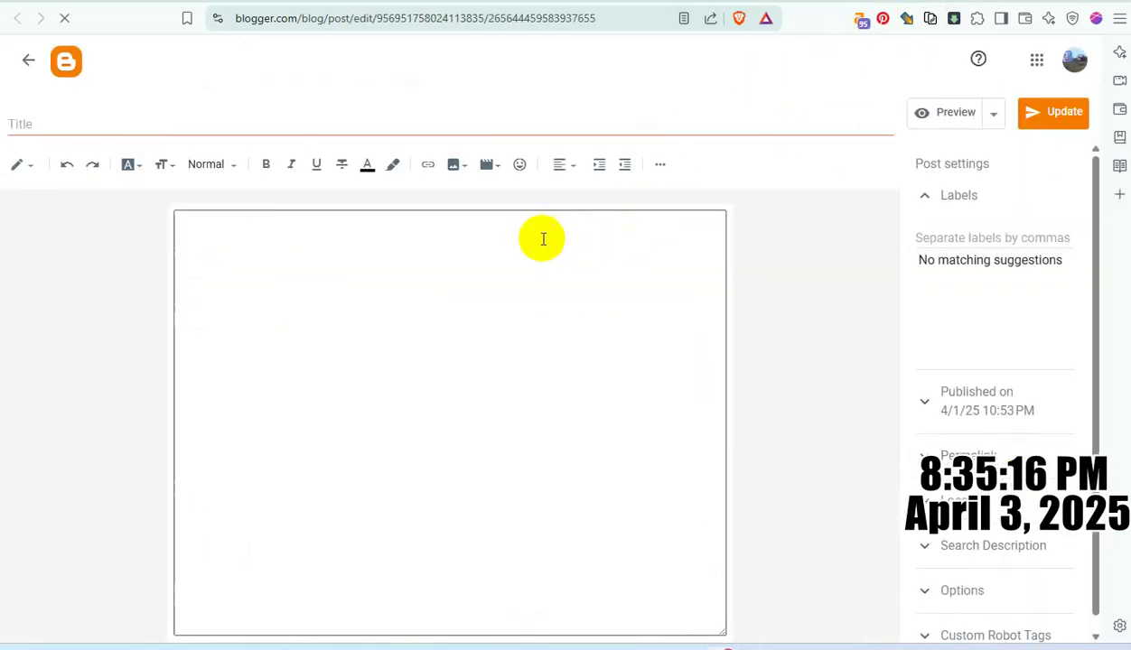
drag(454, 315, 169, 242)
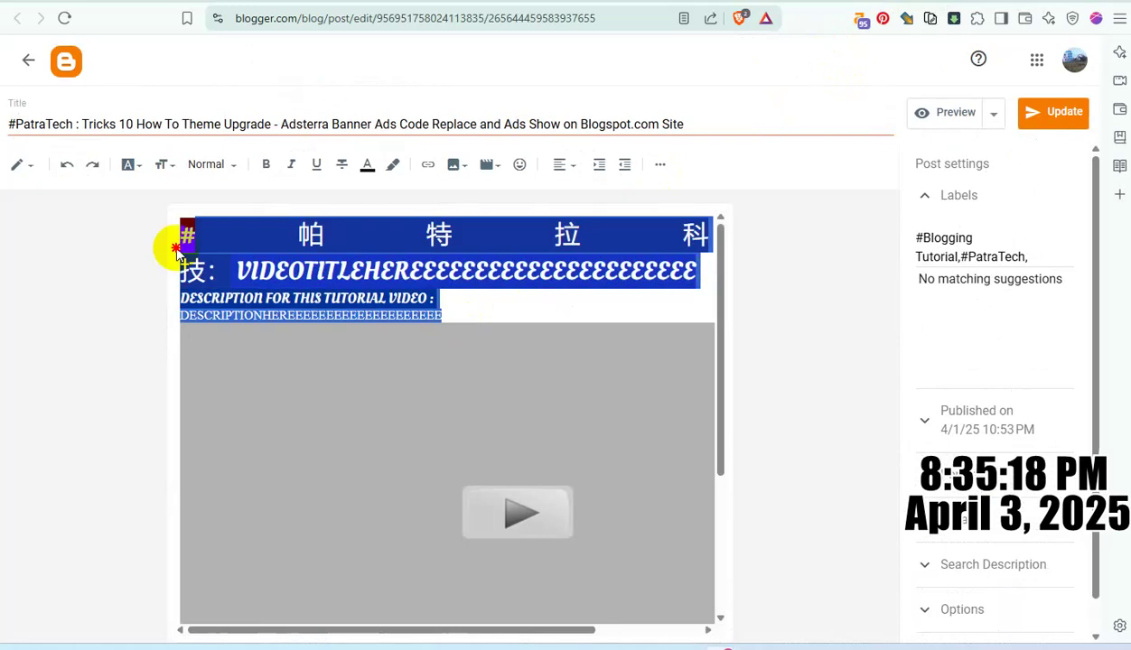
text(# 帕 特 拉 科 技: VIDEOTITLEHEREEEEEEEEEEEEEEEEEEEEEE 本教學影片的說明 {Běn jiàoxué yǐngpiàn de shuōmíng}: DESCRIPTIONHEREEEEEEEEEEEEEEEEEEEE)
click(1055, 114)
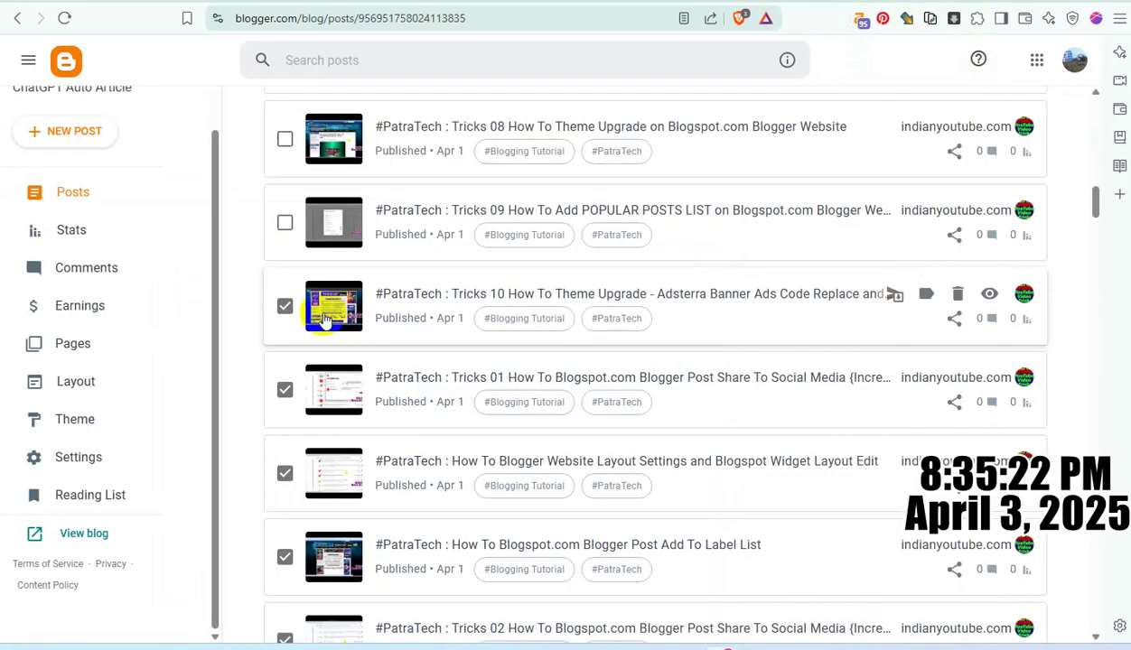
Mark the "Tricks 09 How To Add POPULAR POSTS LIST" post and update its description heading to "本教學影片的說明 {Běn jiàoxué yǐngpiàn de shuōmíng}:".
click(595, 211)
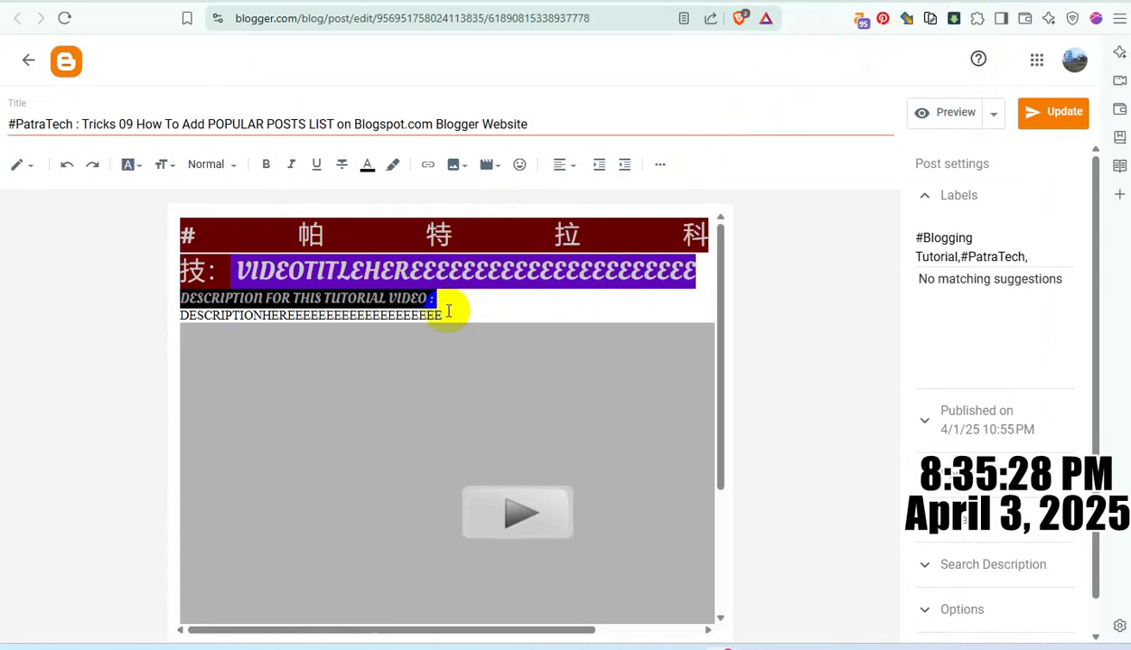
drag(448, 311, 43, 186)
key(ctrl+v)
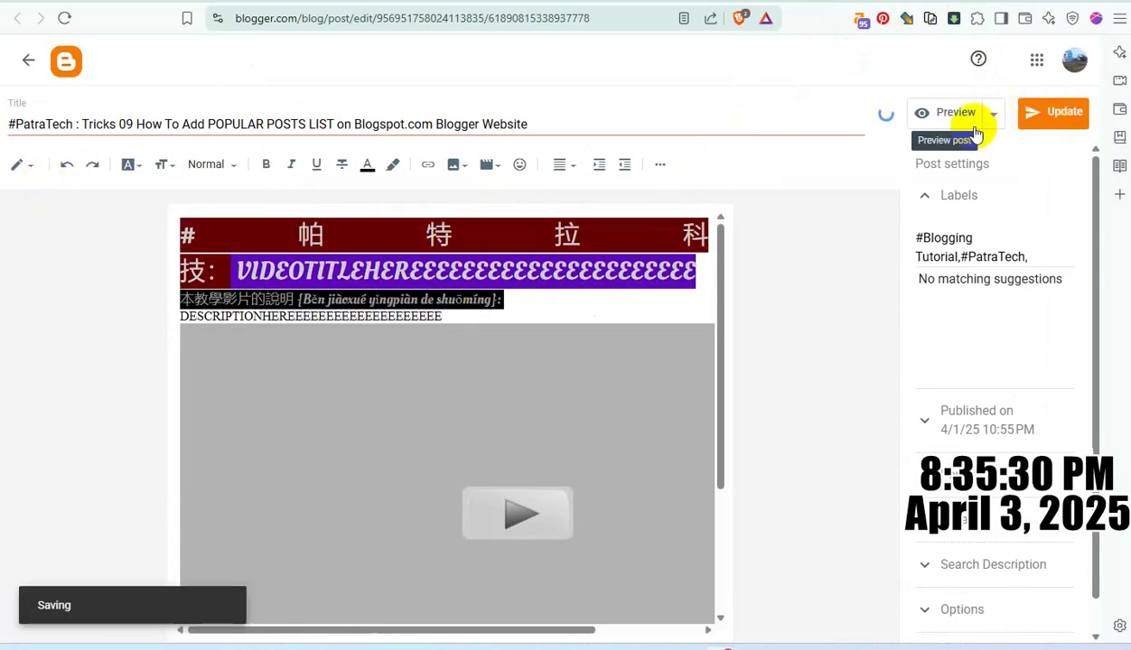
key(ctrl+w)
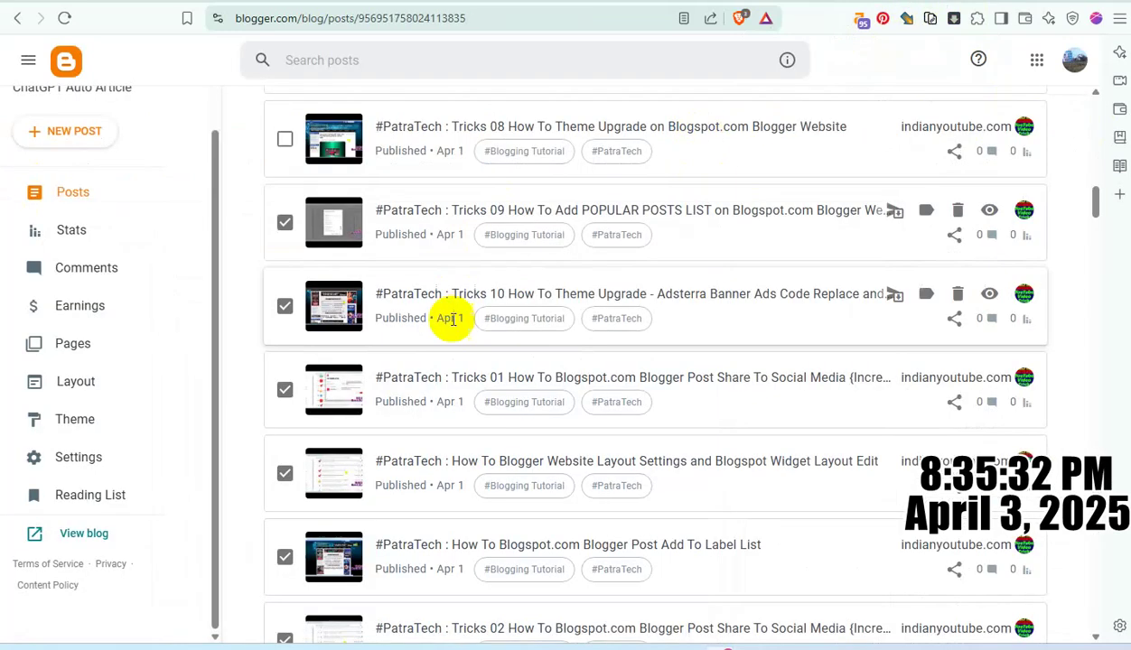
Mark the "Tricks 08 How To Theme Upgrade" post and update its description heading to "本教學影片的說明 {Běn jiàoxué yǐngpiàn de shuōmíng}:".
scroll(456, 320, up, 2)
click(285, 297)
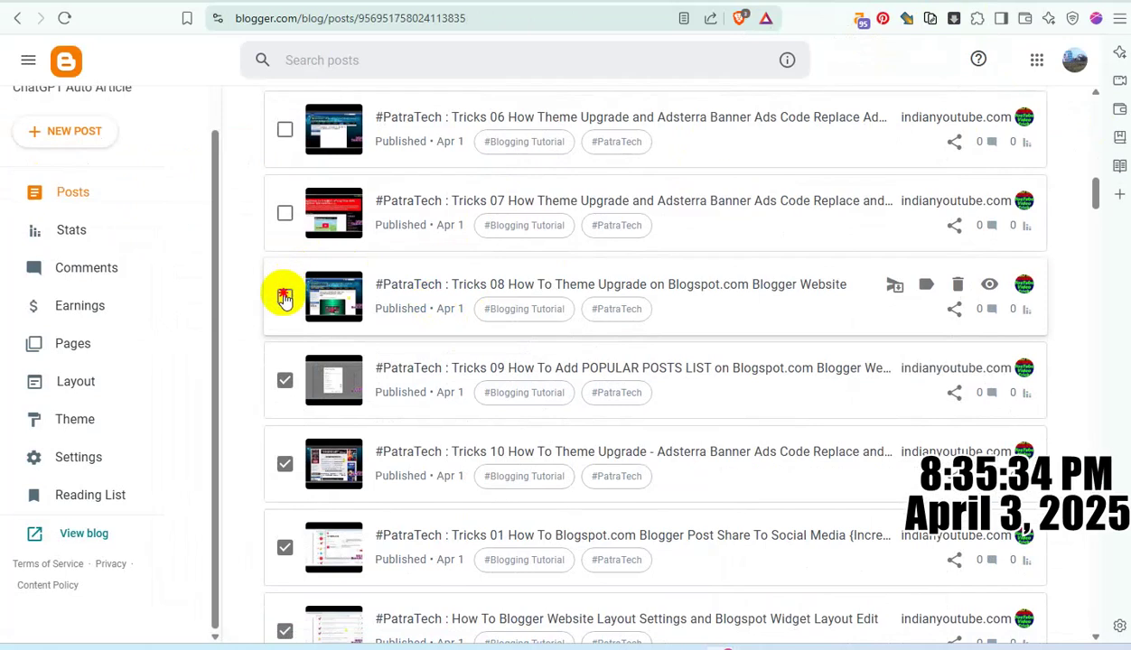
click(462, 284)
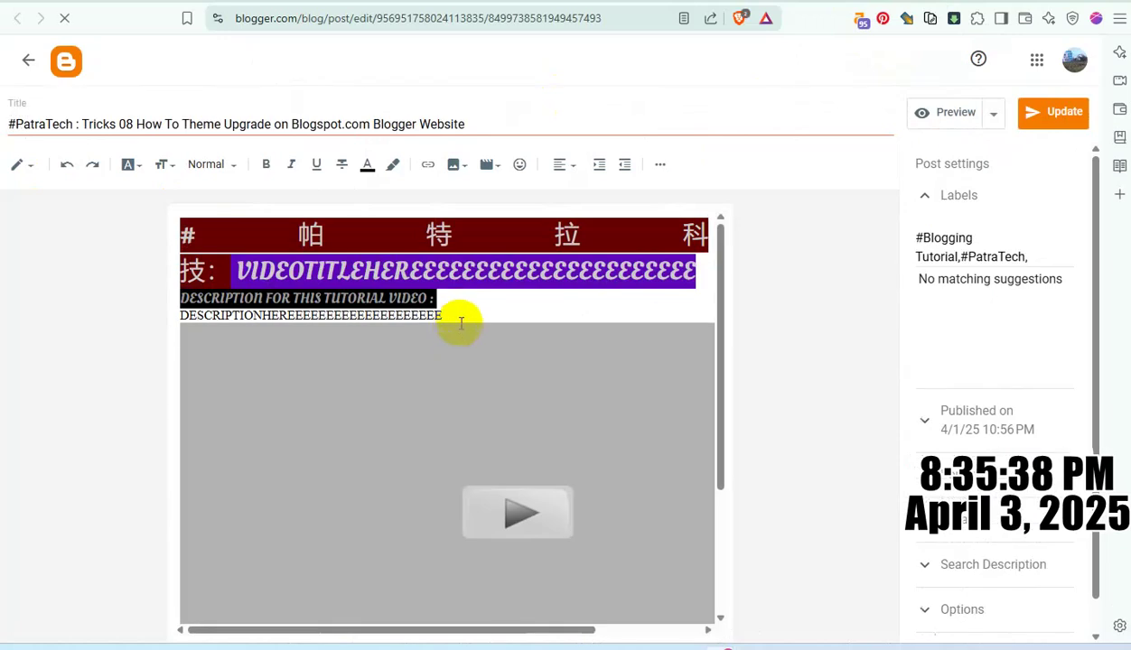
drag(456, 312, 4, 193)
text(#帕特拉科技： VIDEOTITLEHEREEEEEEEEEEEEEEEEEEEEEE 本教學影片的說明 {Běn jiàoxué yǐngpiàn de shuōmíng}: DESCRIPTIONHEREEEEEEEEEEEEEEEEEEEE)
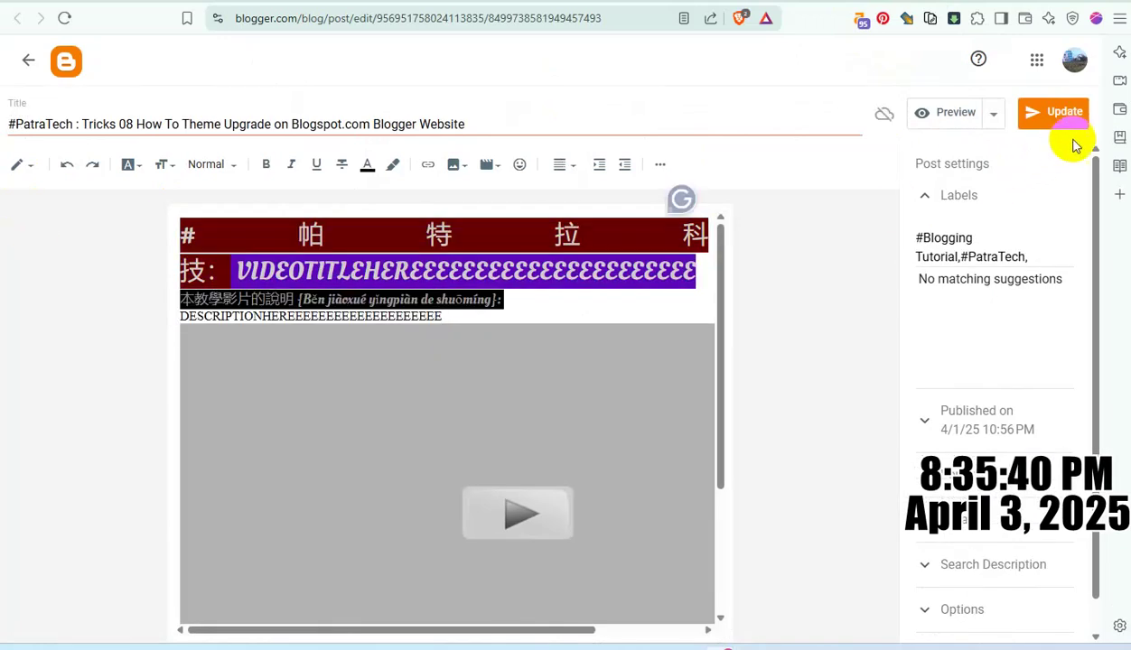
click(1037, 118)
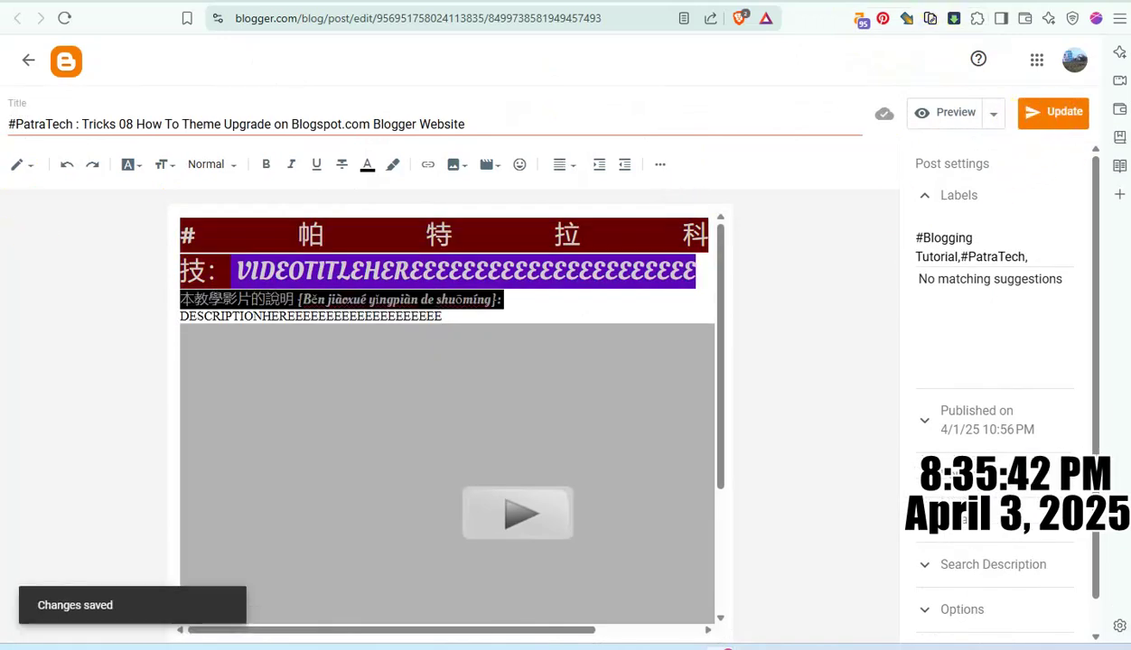
Mark the "Tricks 07 How Theme Upgrade and Adsterra Banner Ads" post and update its description heading to "本教學影片的說明 {Běn jiàoxué yǐngpiàn de shuōmíng}:".
scroll(460, 353, up, 1)
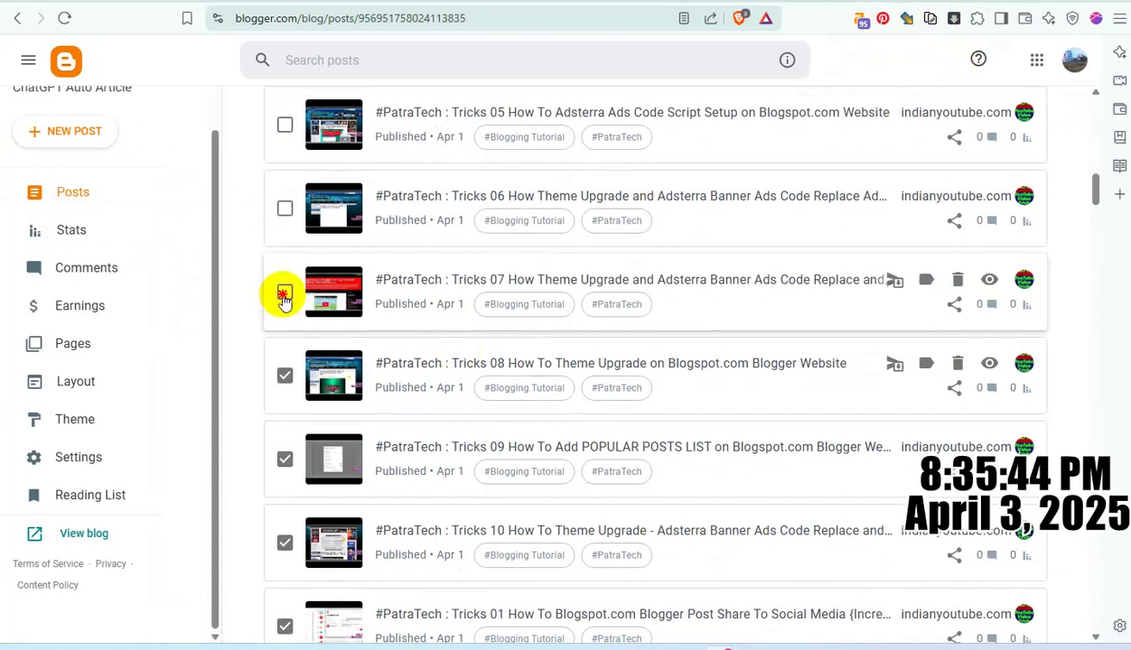
click(284, 295)
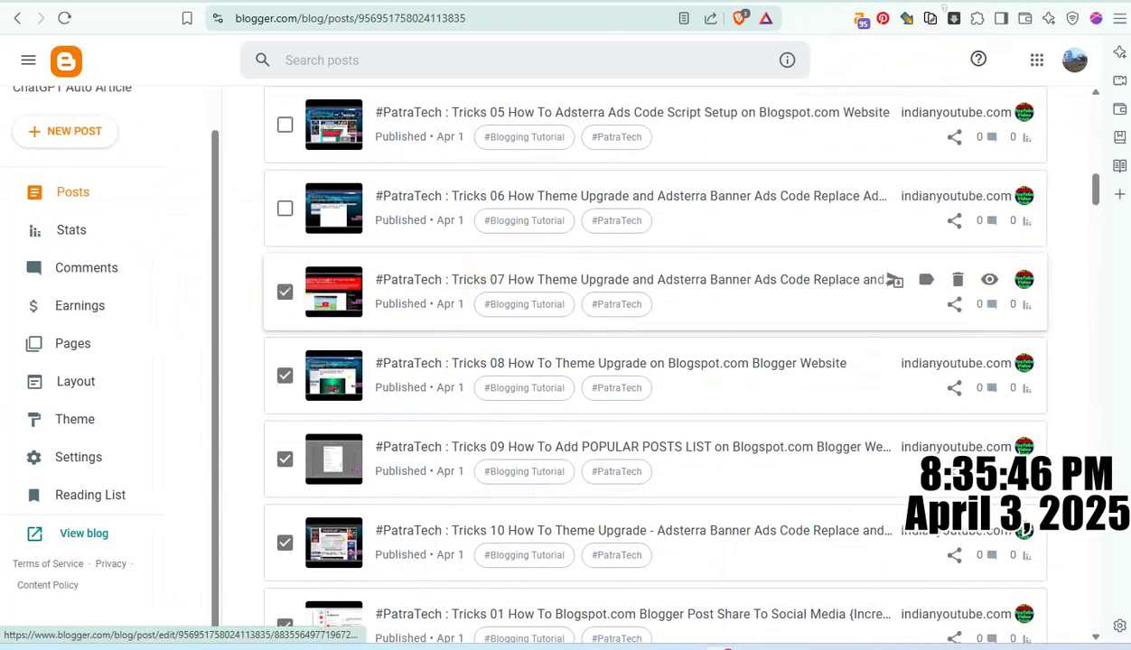
click(629, 280)
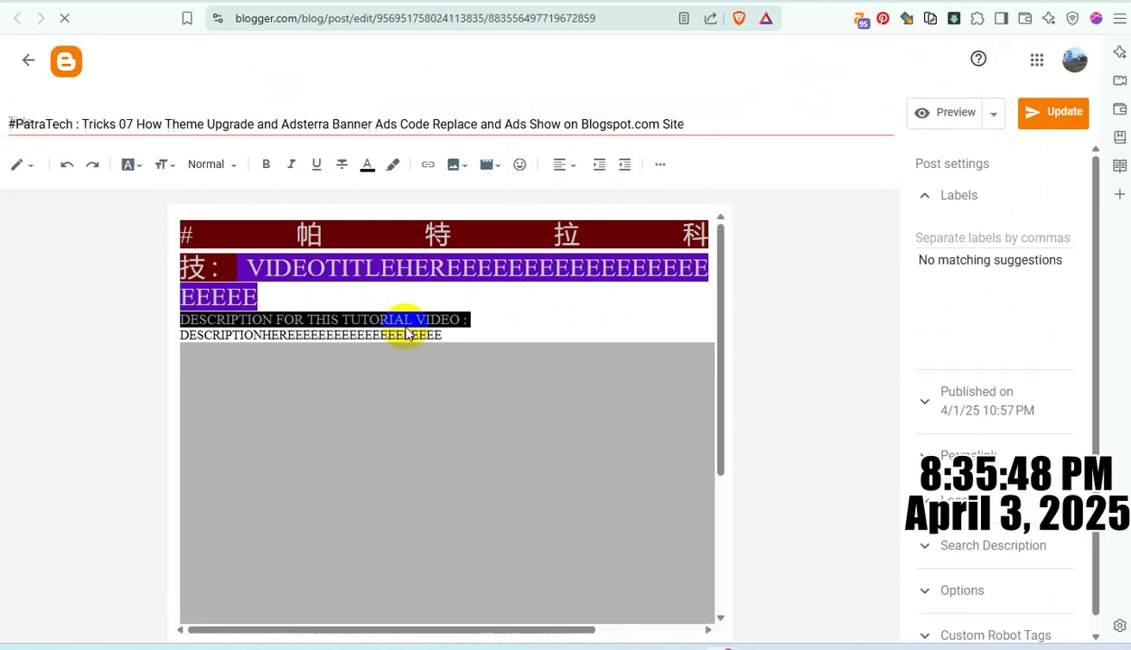
drag(450, 313, 2, 195)
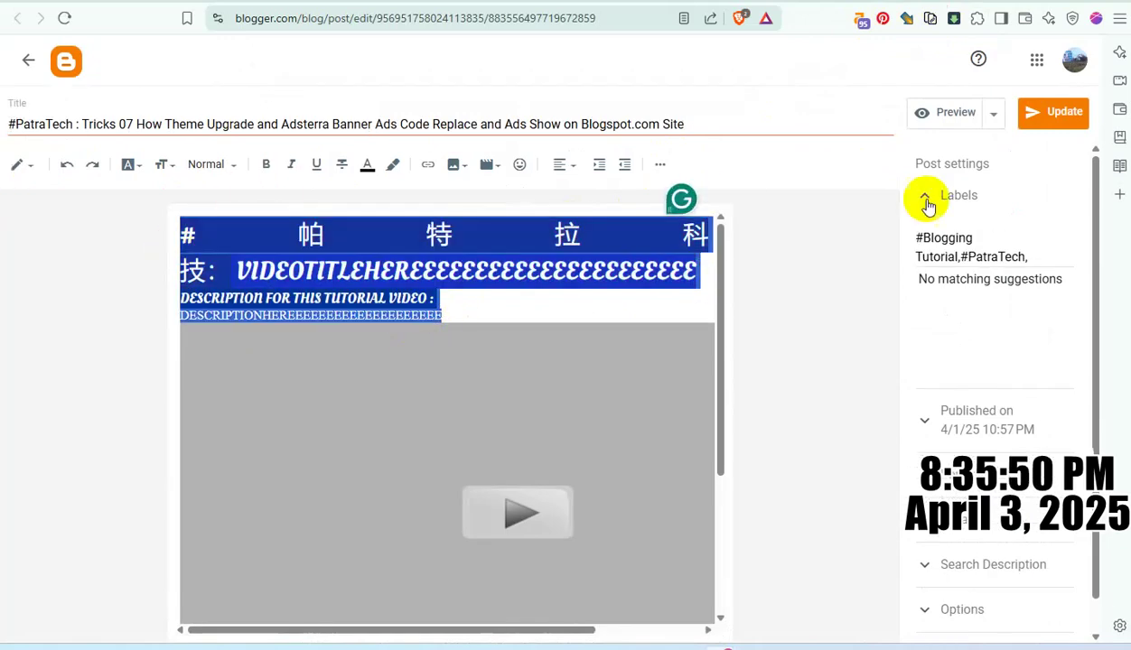
key(ctrl+v)
click(1051, 127)
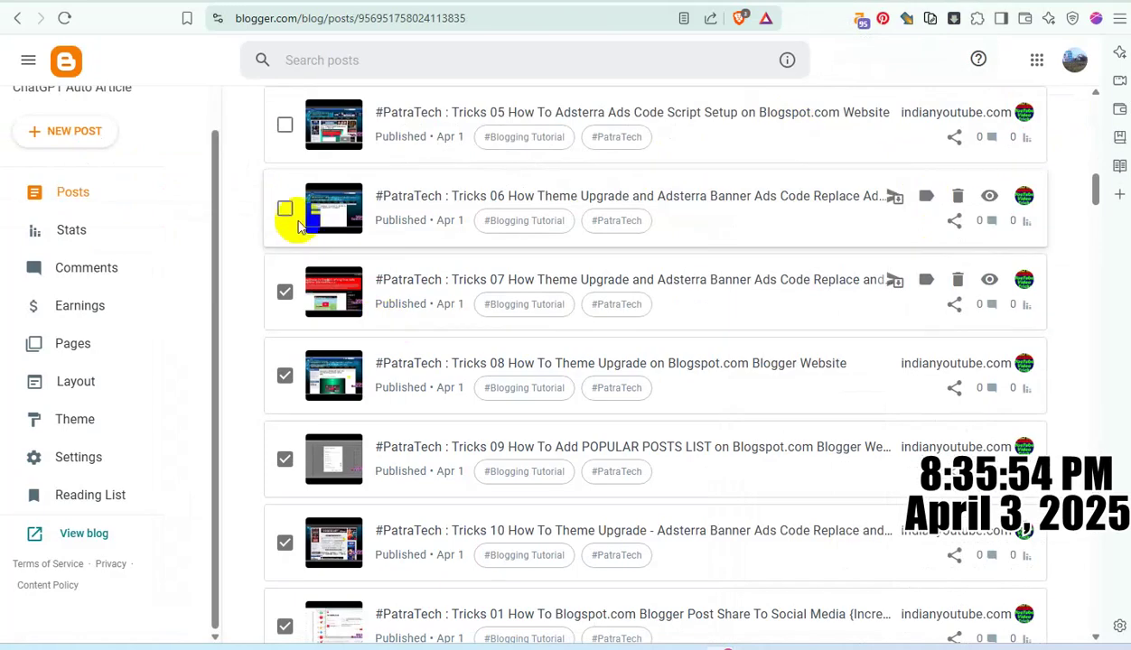
Mark the "Tricks 06 How Theme Upgrade and Adsterra Banner Ads" post and update its description heading to "本教學影片的說明 {Běn jiàoxué yǐngpiàn de shuōmíng}:".
click(284, 210)
click(651, 139)
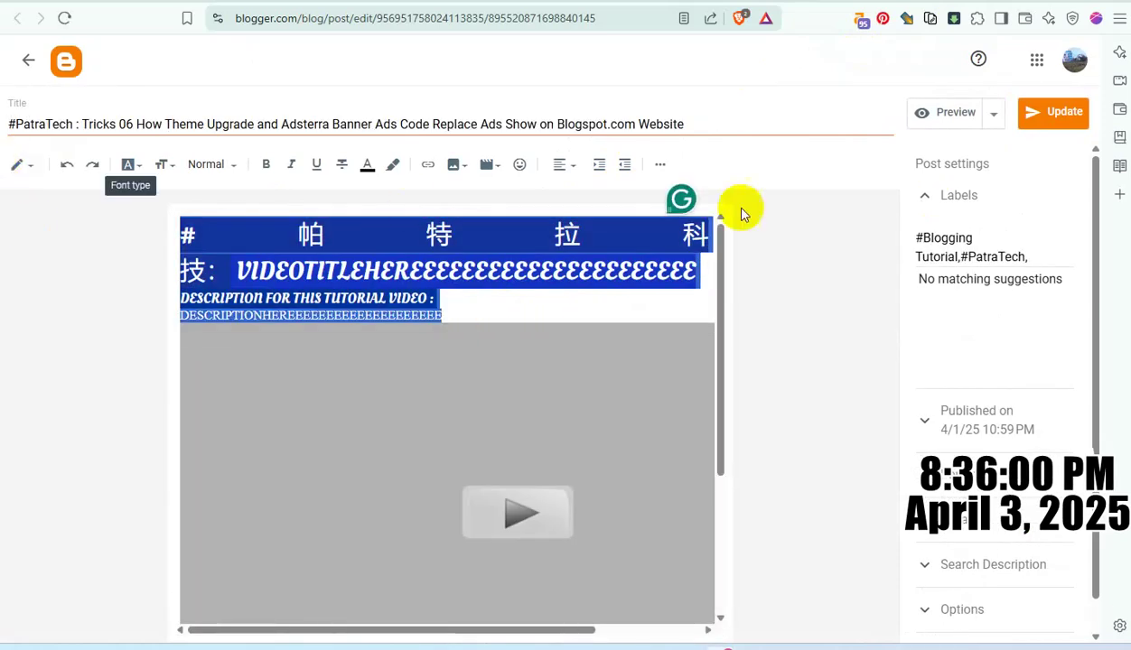
click(1066, 127)
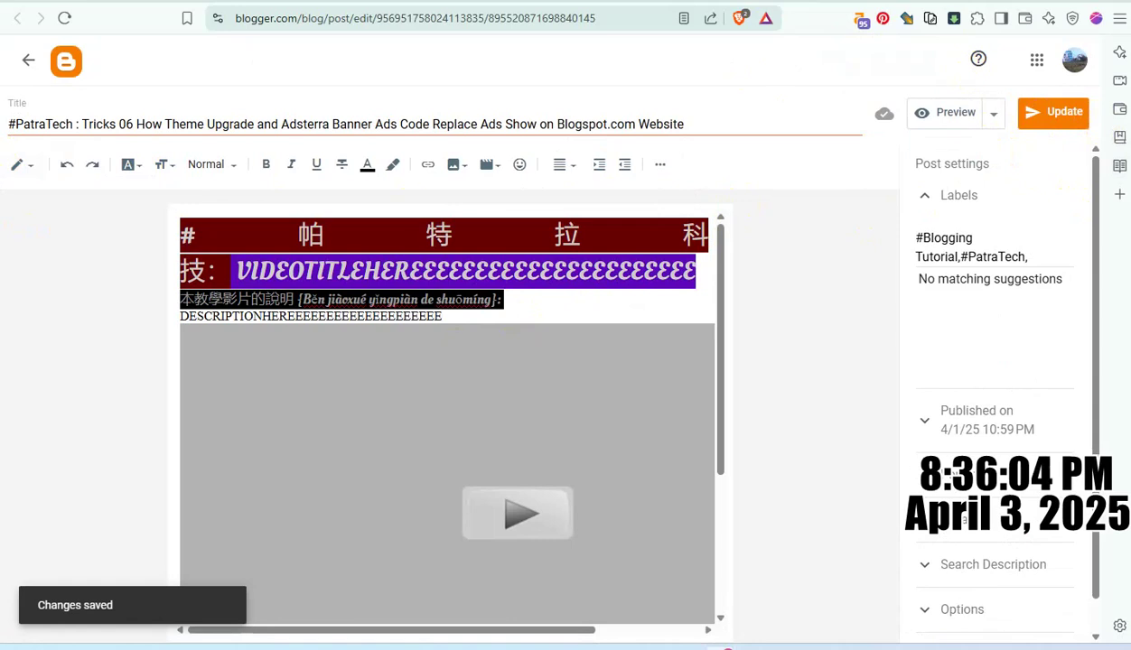
Mark the "Tricks 05 How To Adsterra Ads Code Script Setup" post and update its description heading to "本教學影片的說明 {Běn jiàoxué yǐngpiàn de shuōmíng}:".
scroll(492, 318, up, 1)
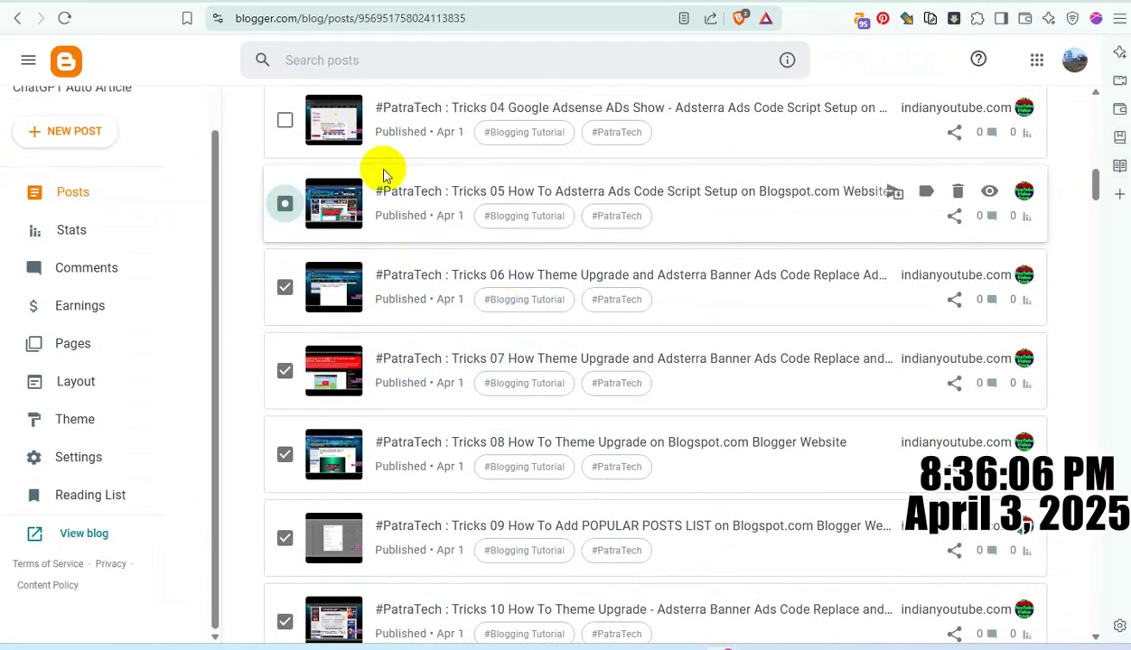
click(675, 176)
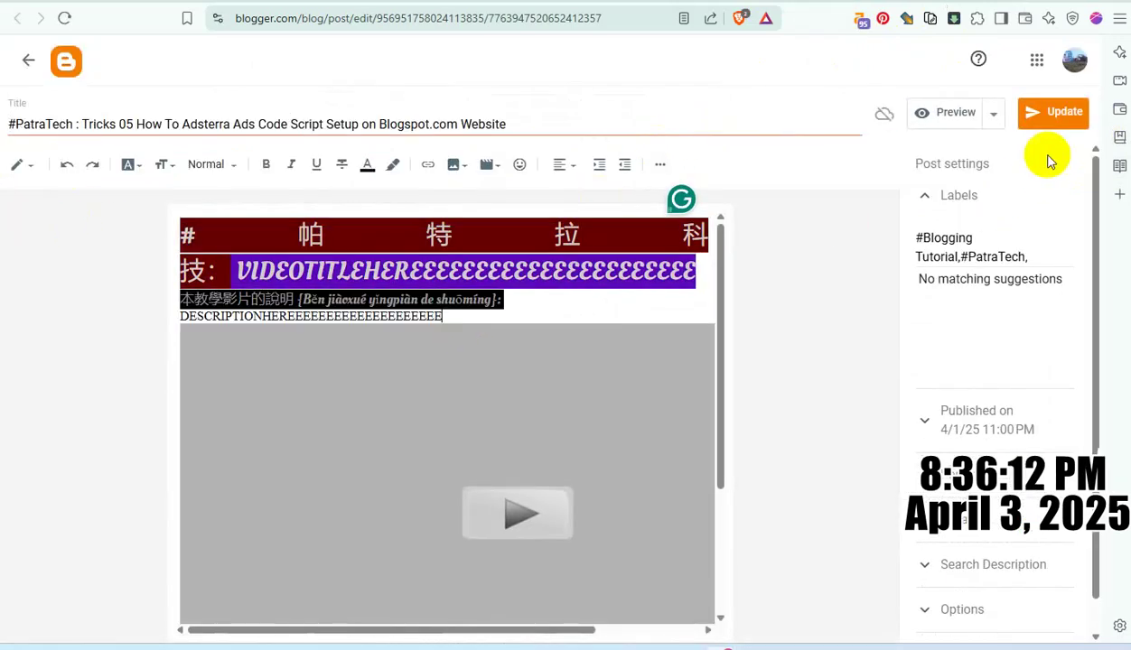
click(1056, 113)
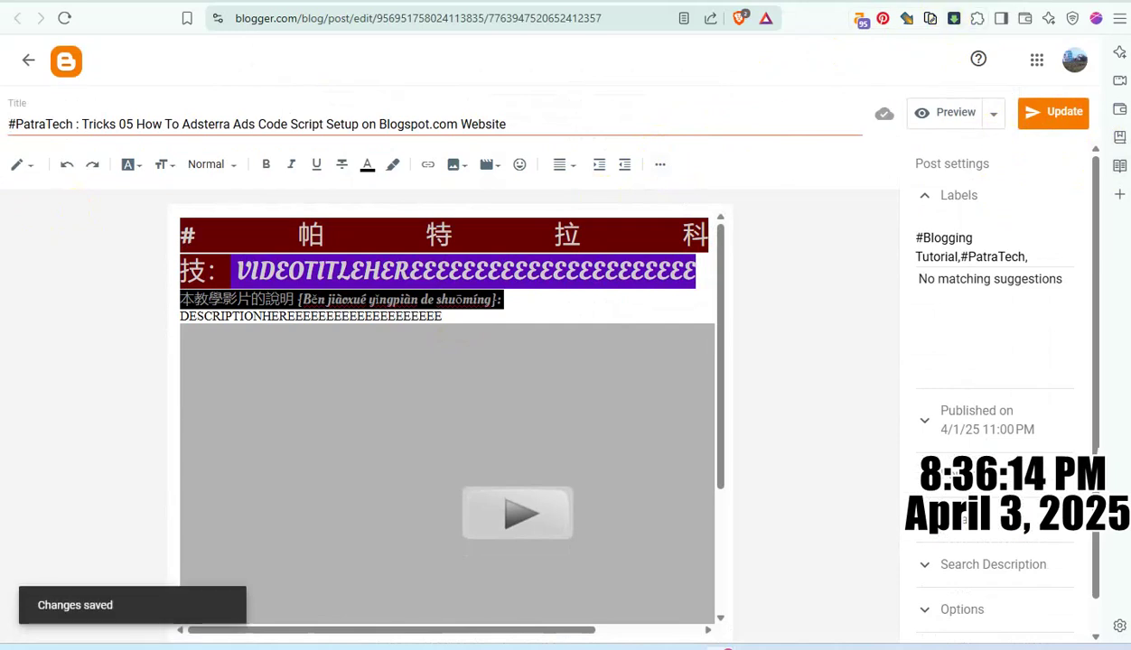
Mark the "Tricks 04 Google Adsense ADs Show" post and update its description heading to "本教學影片的說明 {Běn jiàoxué yǐngpiàn de shuōmíng}:".
scroll(388, 316, up, 2)
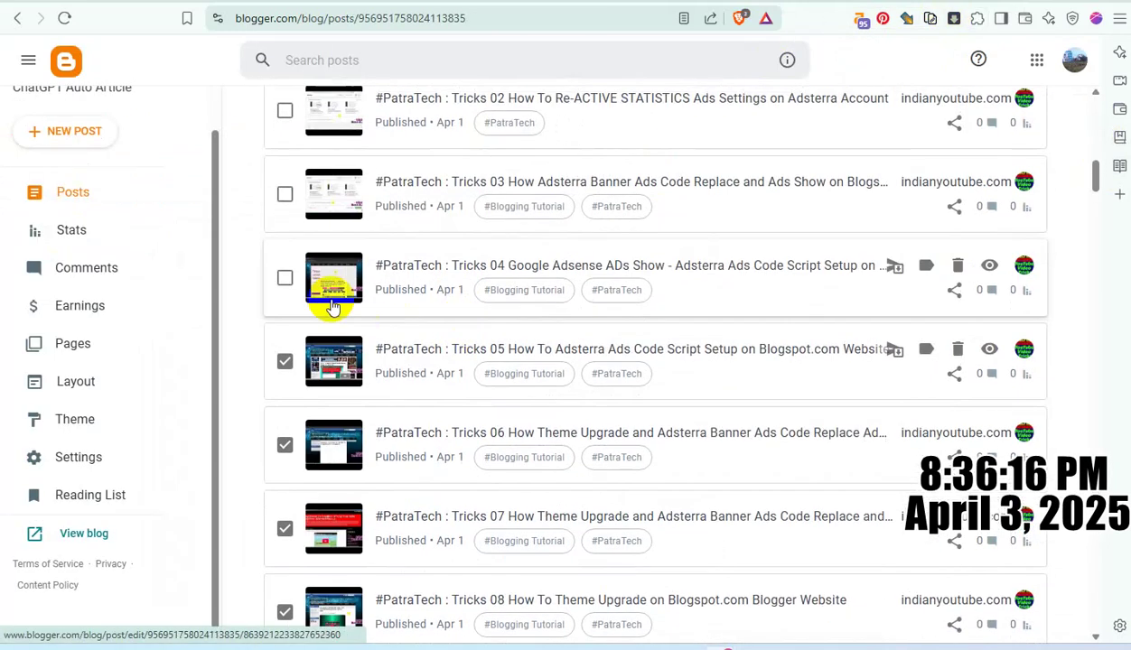
click(284, 279)
click(542, 271)
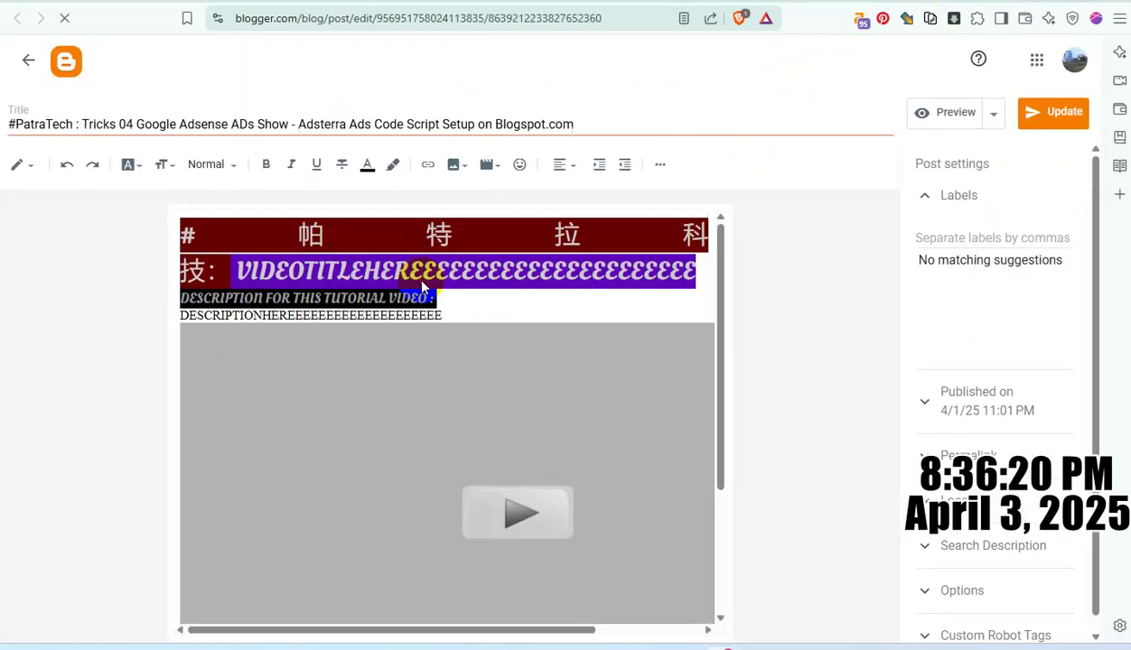
drag(449, 315, 400, 301)
key(ctrl+a)
key(ctrl+v)
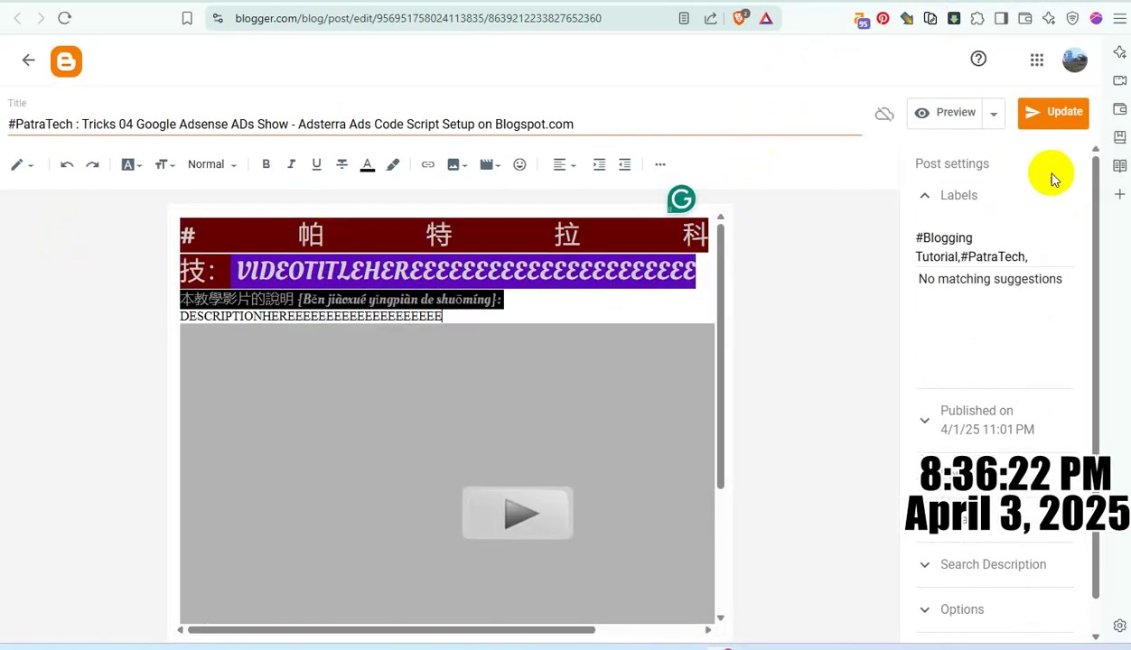
click(1061, 115)
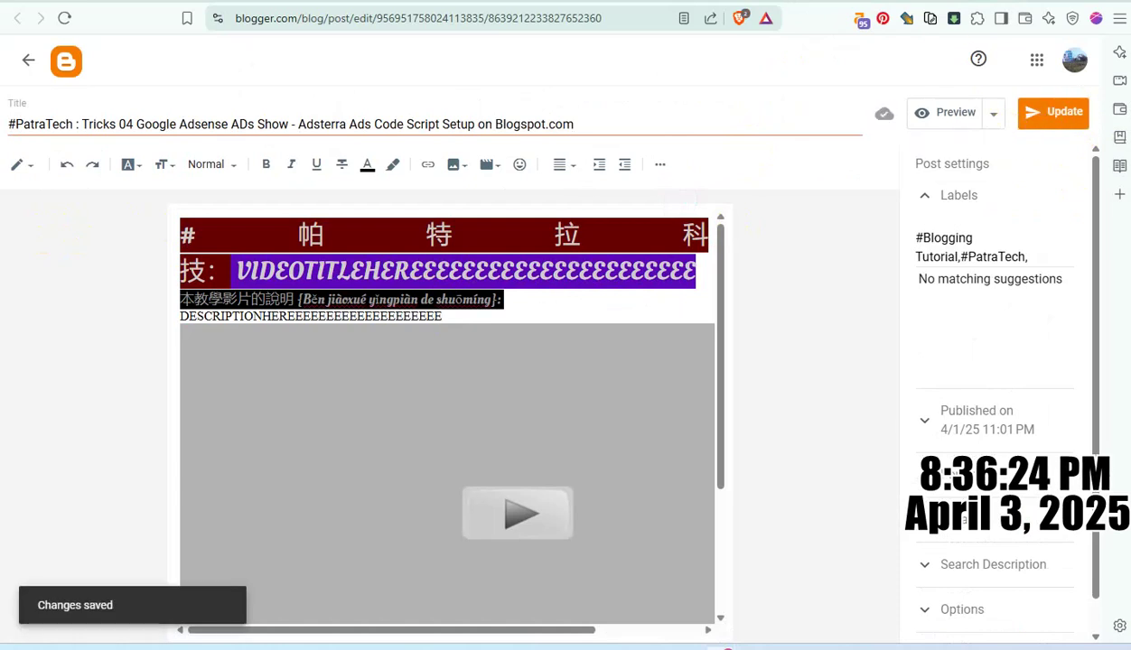
click(877, 3)
Mark the "Tricks 03 How Adsterra Banner Ads Code Replace" post and update its description heading to "本教學影片的說明 {Běn jiàoxué yǐngpiàn de shuōmíng}:".
scroll(533, 290, up, 1)
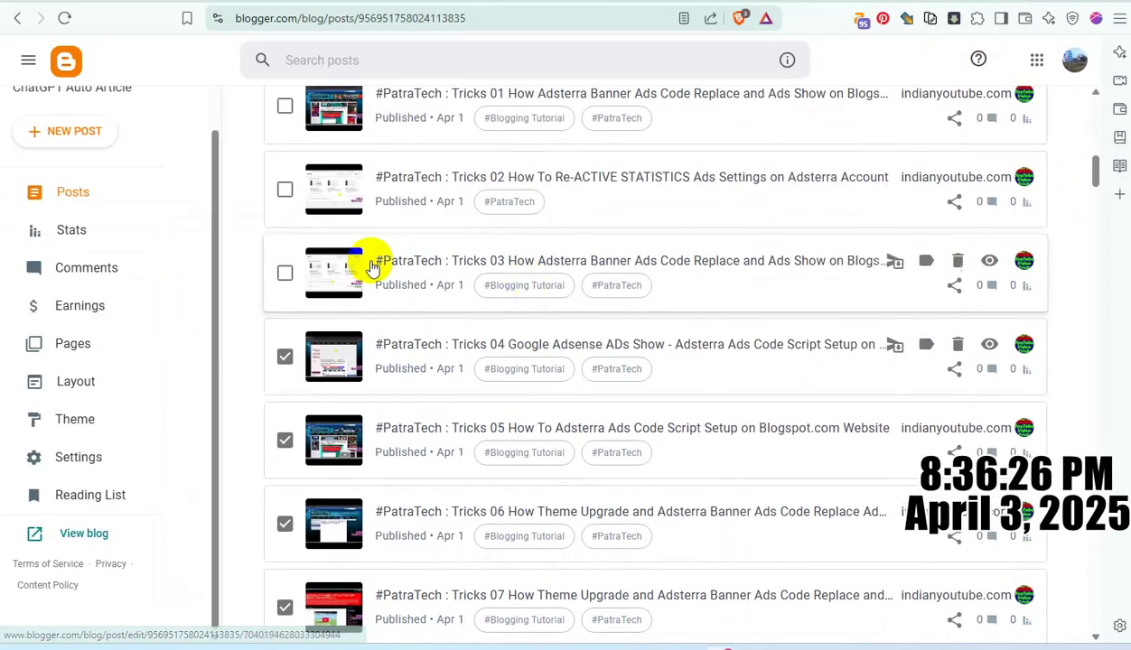
click(286, 272)
click(525, 264)
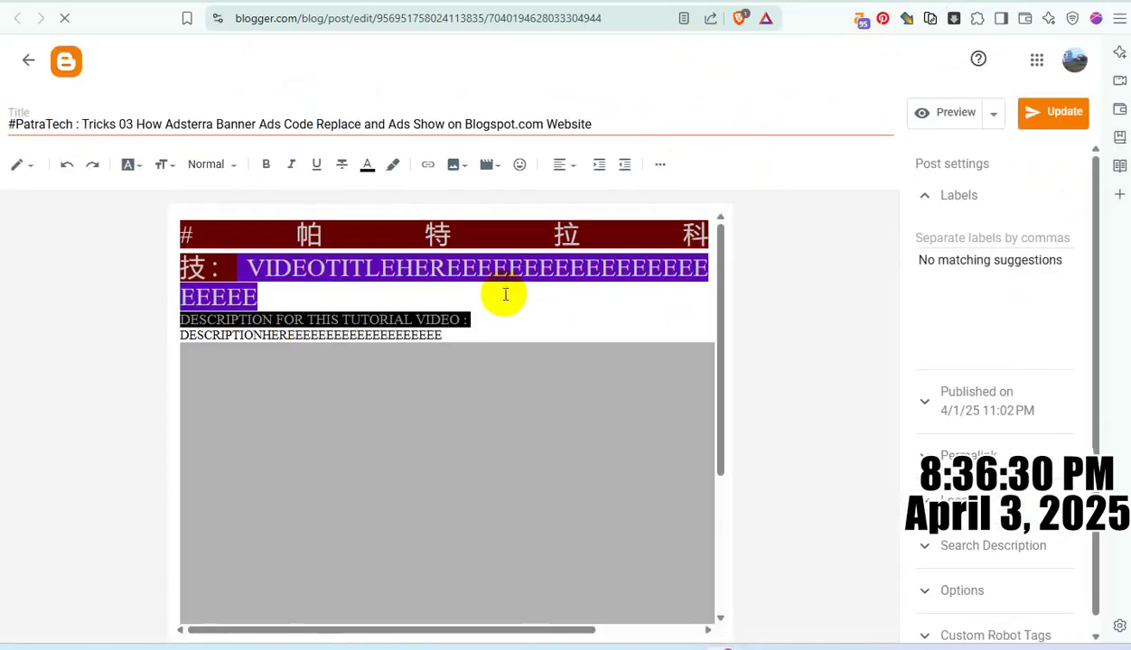
drag(462, 316, 92, 208)
text(#帕特拉科技： VIDEOTITLEHEREEEEEEEEEEEEEEEEEEEEEE 本教學影片的說明 {Běn jiàoxué yǐngpiàn de shuōmíng}: DESCRIPTIONHEREEEEEEEEEEEEEEEEEEEE)
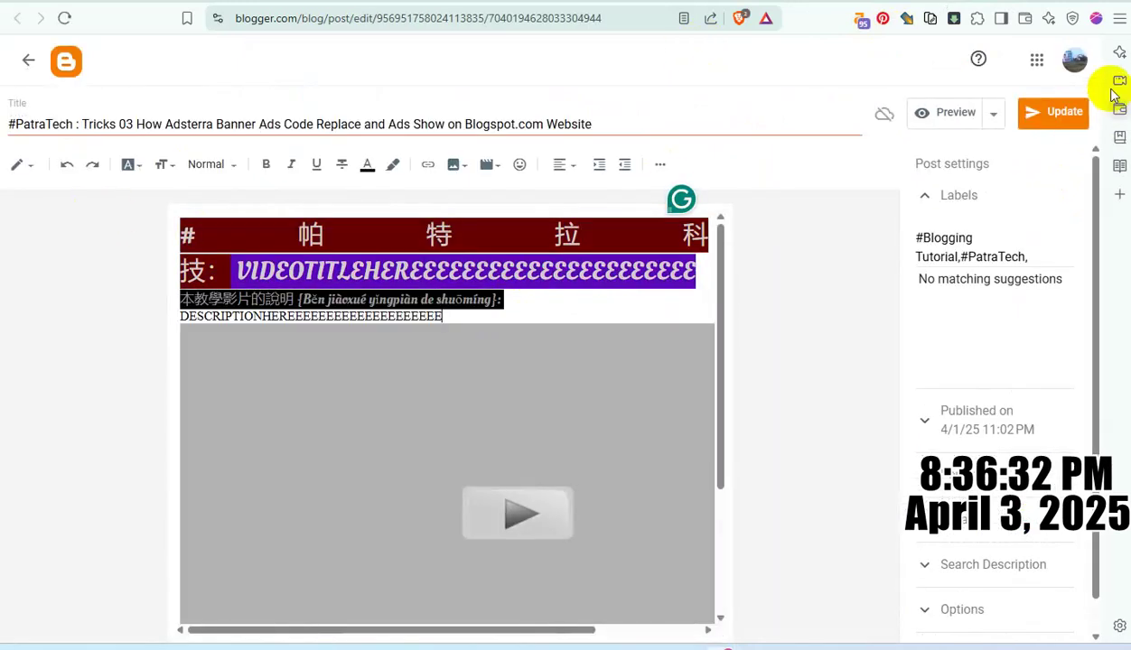
click(1041, 119)
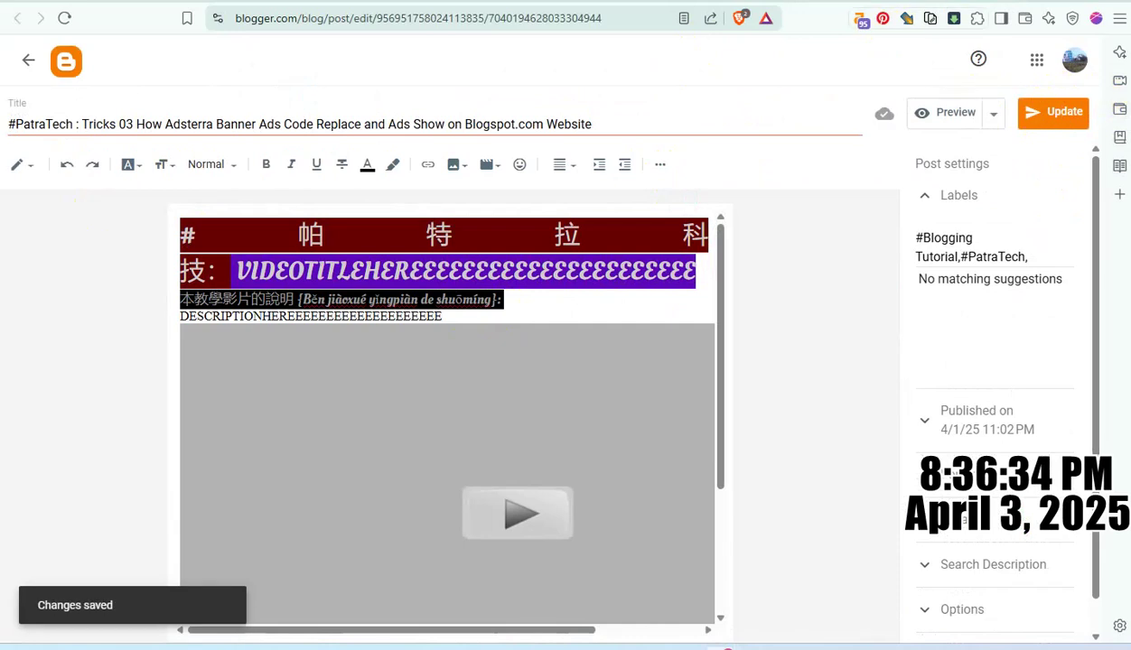
scroll(429, 313, up, 2)
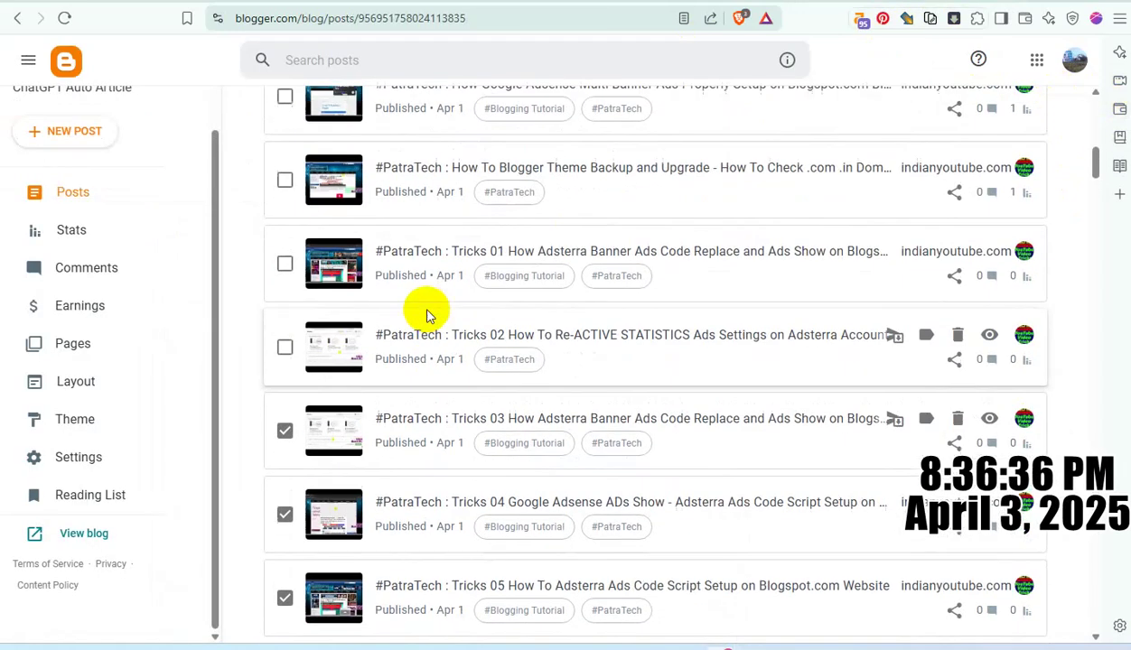
Mark the "Tricks 02 How To Re-ACTIVE STATISTICS Ads Settings" post and update its description heading to "本教學影片的說明 {Běn jiàoxué yǐngpiàn de shuōmíng}:".
click(284, 351)
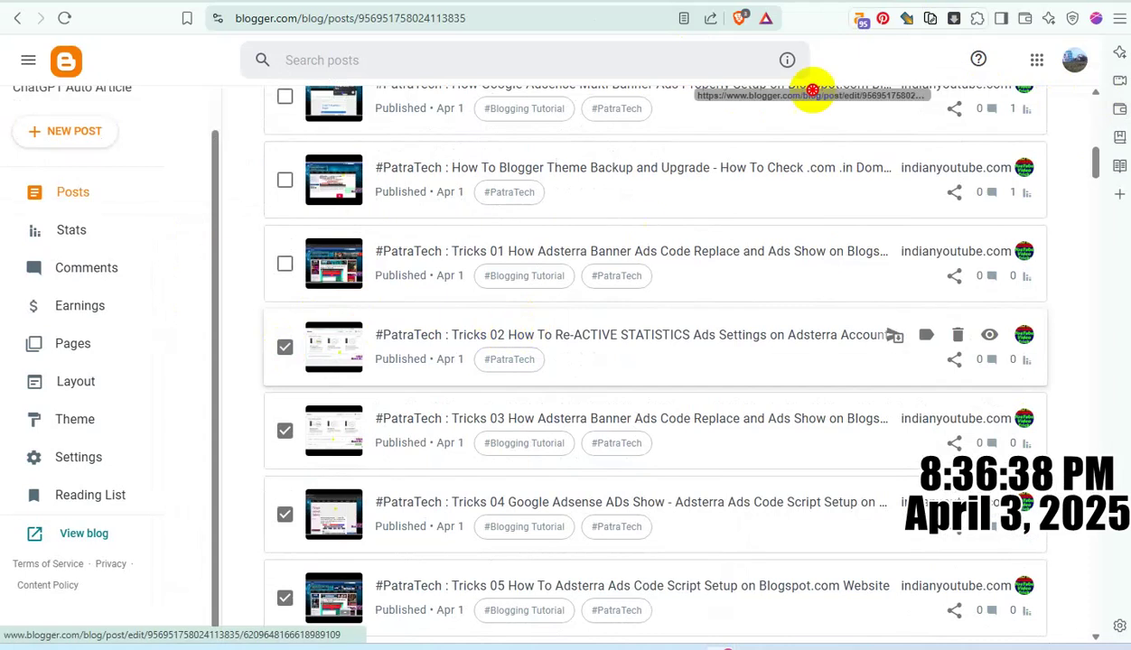
click(638, 257)
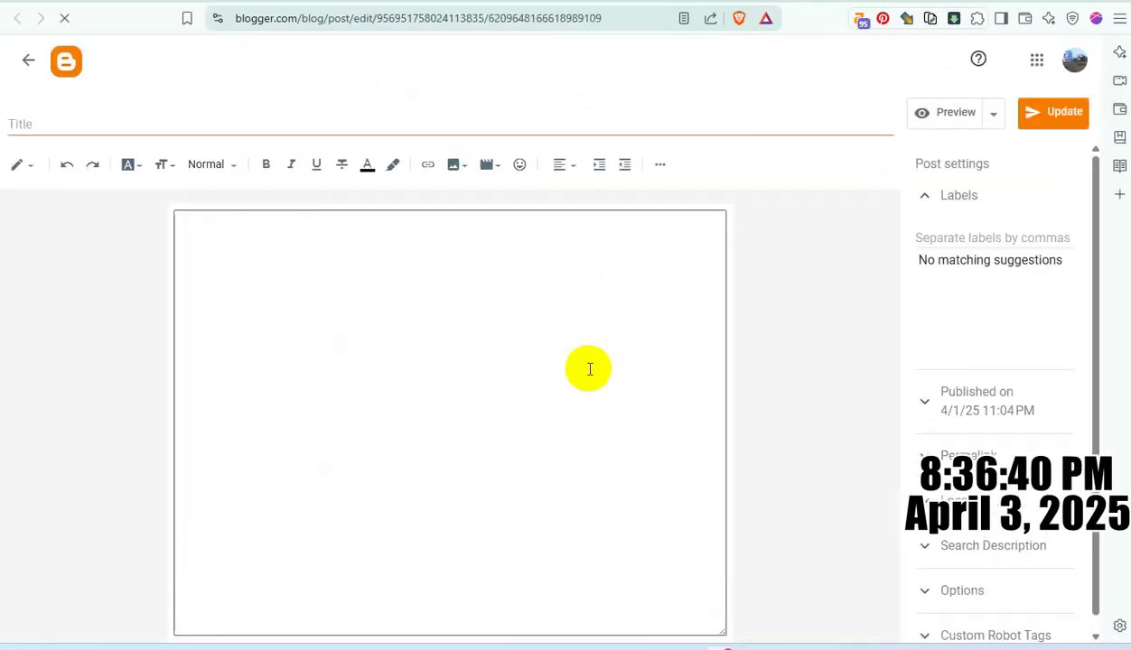
drag(456, 308, 7, 213)
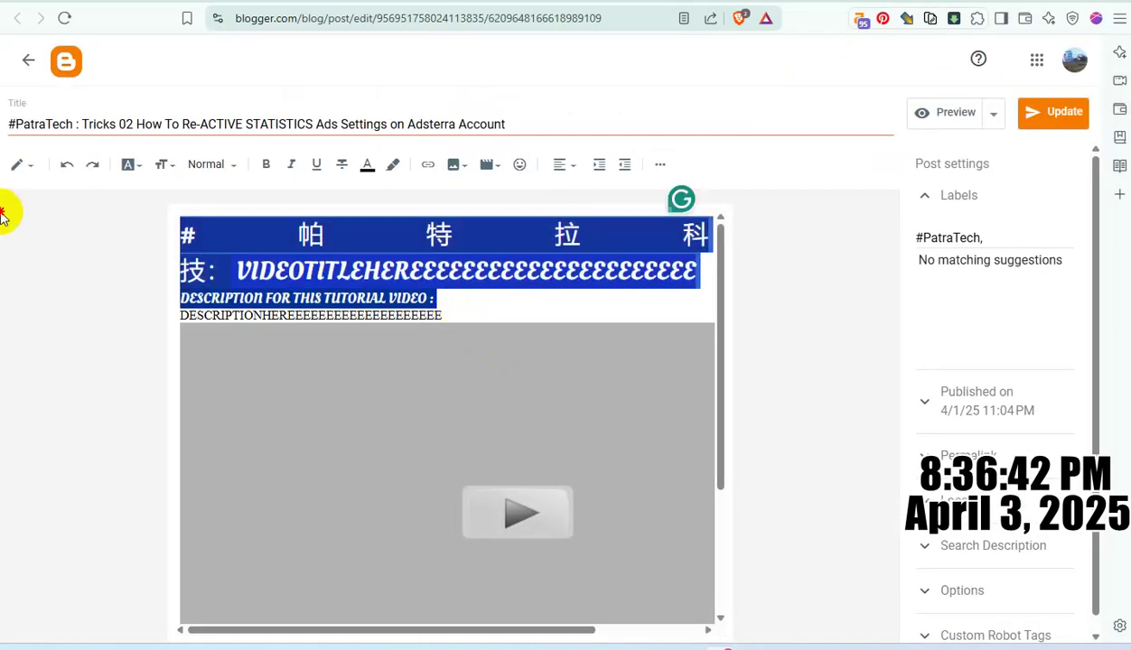
shift+click(461, 319)
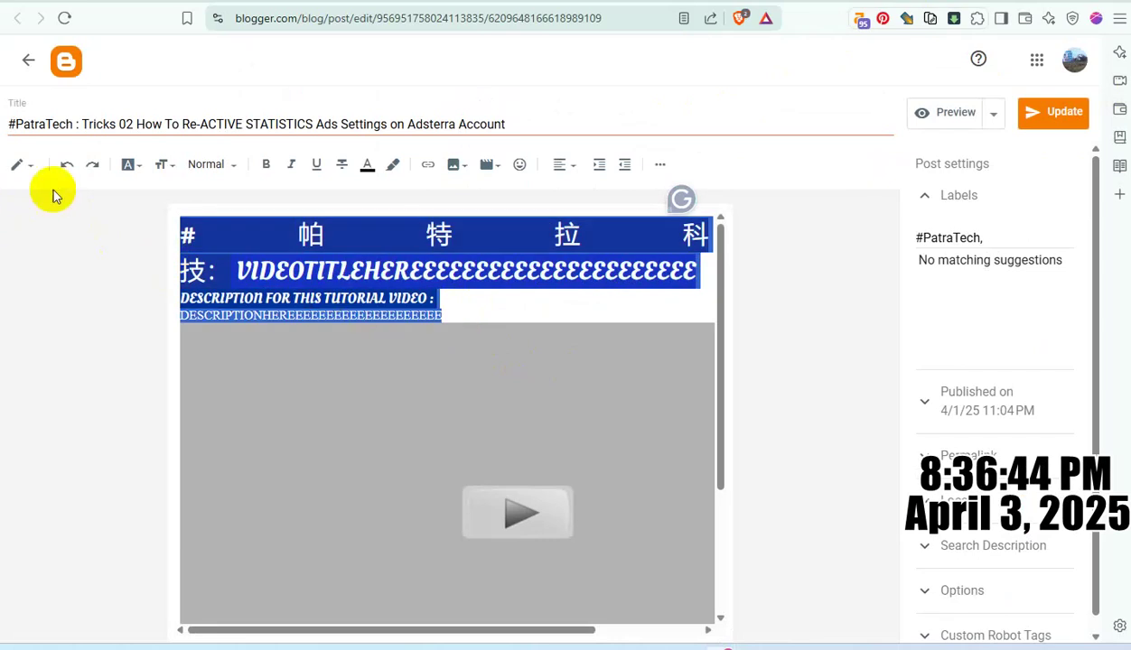
key(ctrl+v)
click(1032, 126)
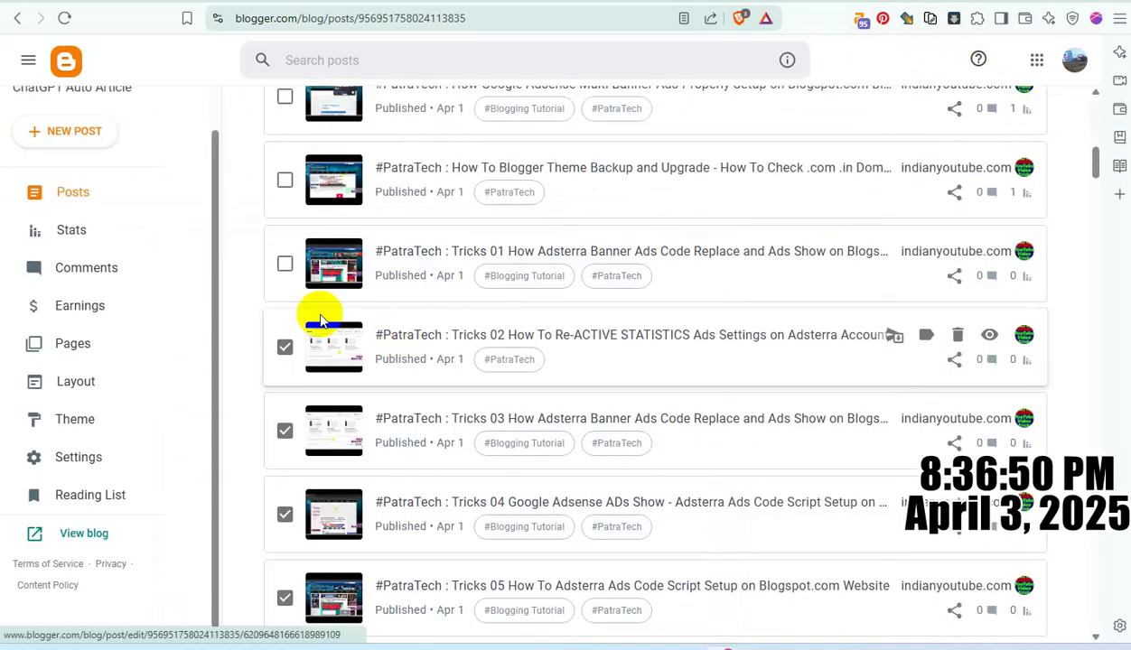
Mark the "Tricks 01 How Adsterra Banner Ads Code Replace" post and update its description heading to "本教學影片的說明 {Běn jiàoxué yǐngpiàn de shuōmíng}:".
click(285, 266)
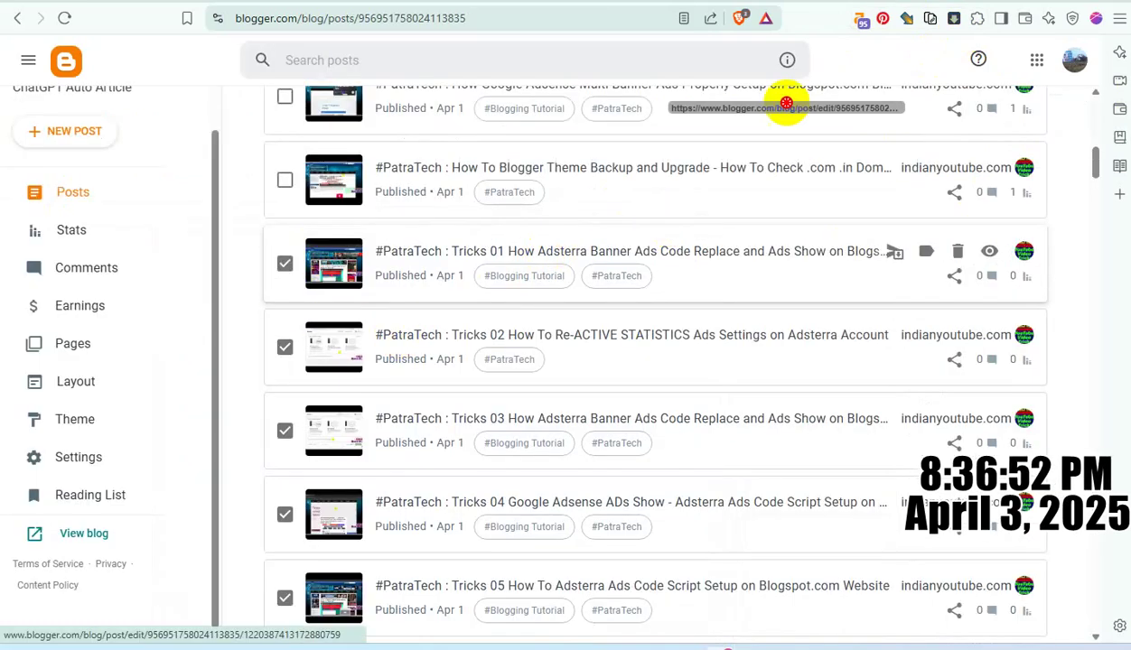
click(942, 3)
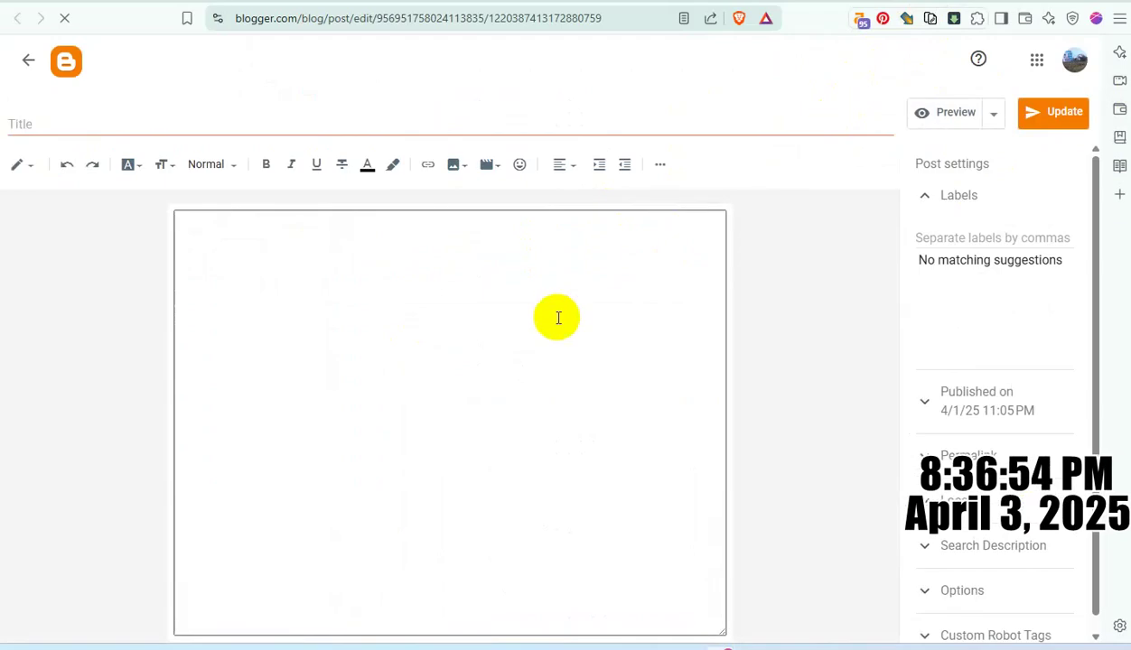
key(ctrl+a)
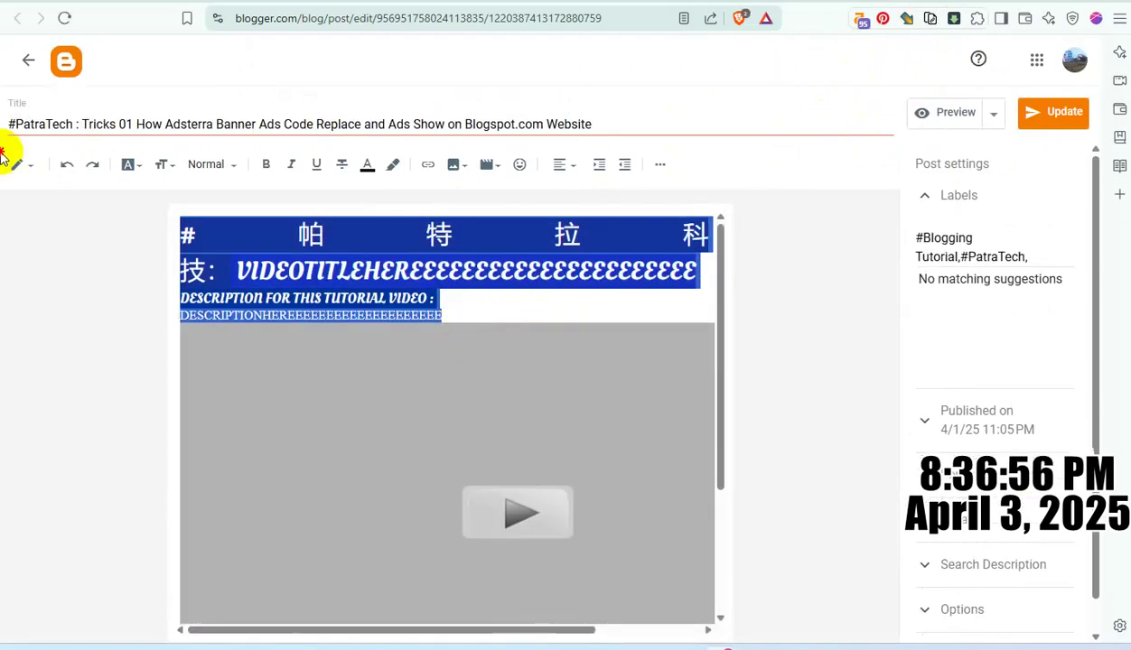
key(ctrl+v)
click(1048, 116)
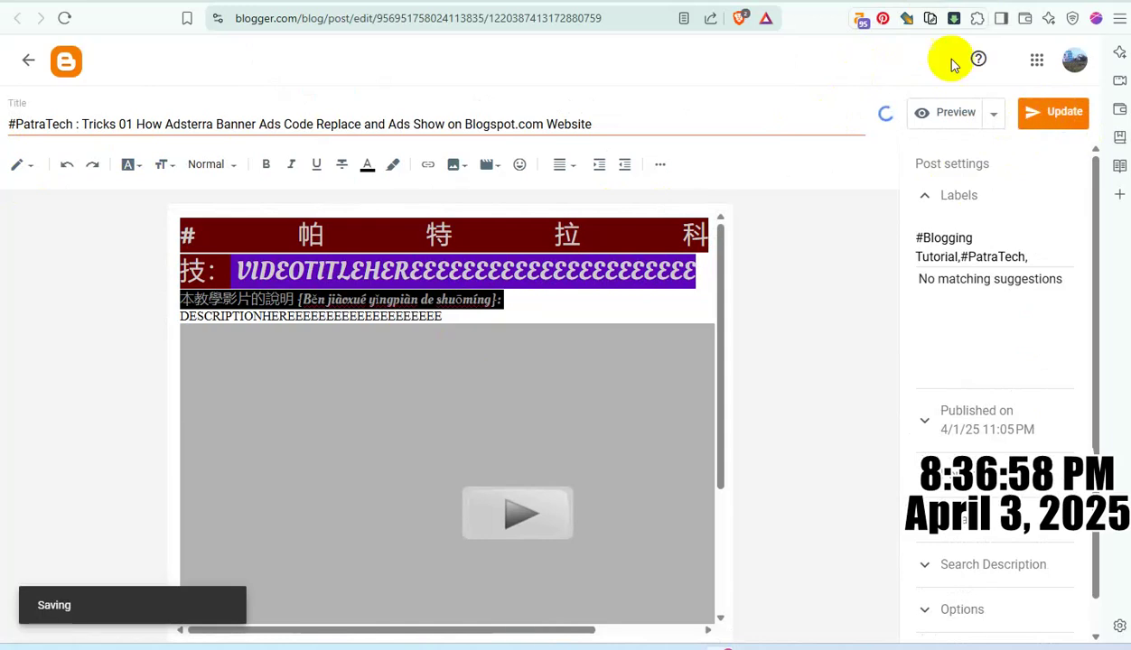
Mark the "How To Blogger Theme Backup and Upgrade" post and update its description heading to "本教學影片的說明 {Běn jiàoxué yǐngpiàn de shuōmíng}:".
scroll(393, 291, up, 1)
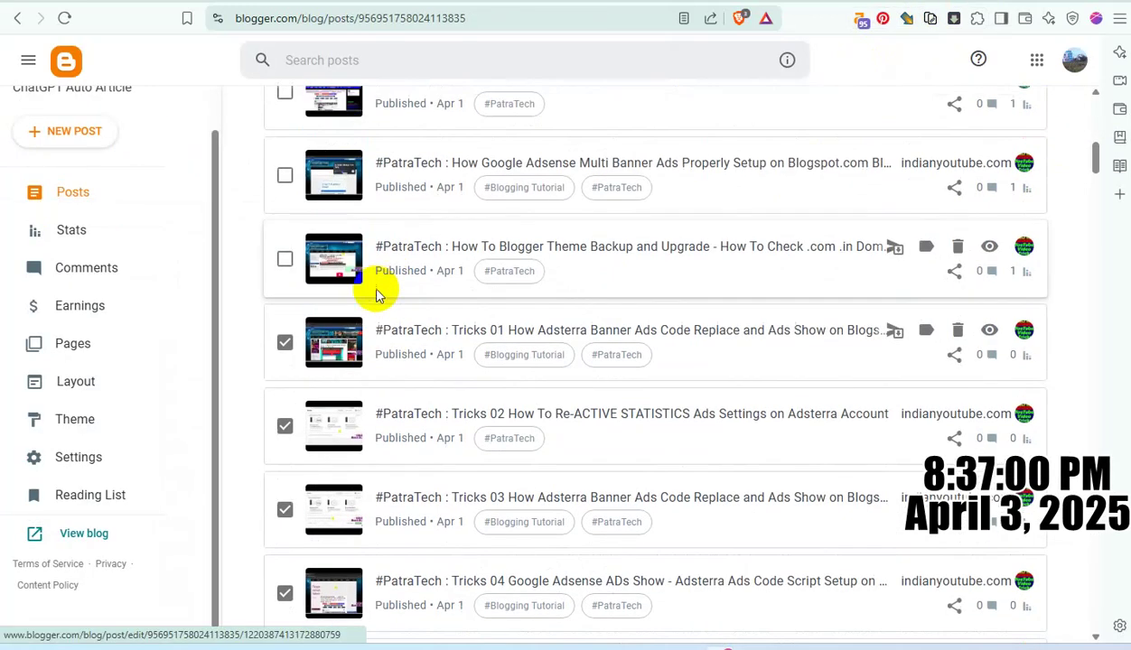
click(284, 259)
drag(797, 56, 944, 4)
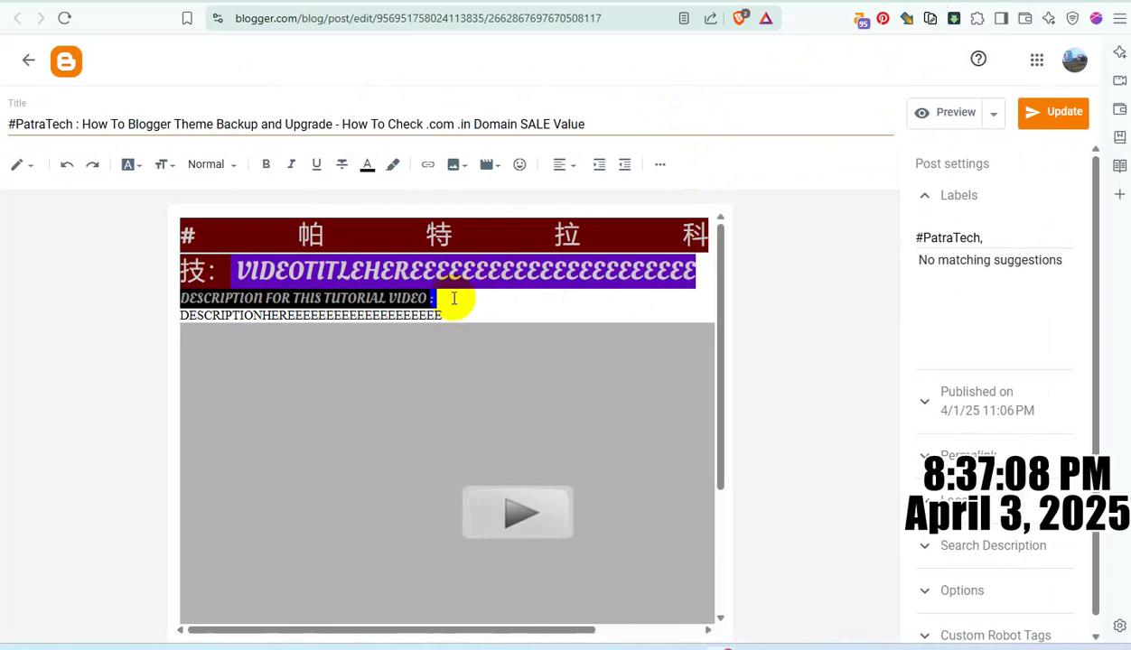
drag(448, 312, 139, 255)
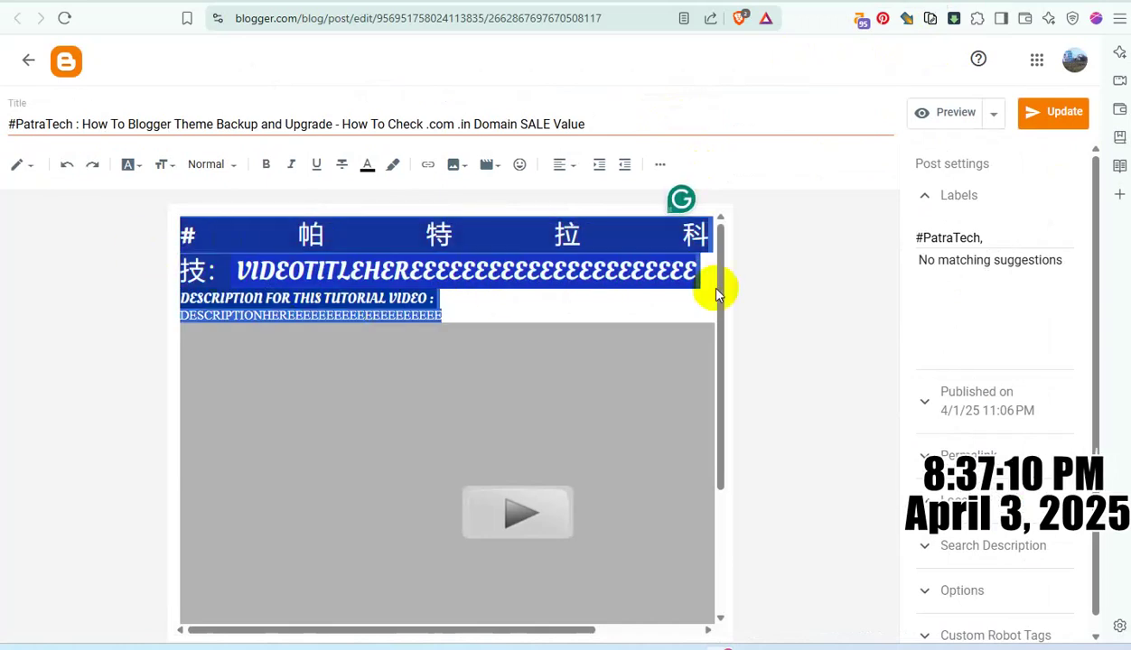
text(#帕特拉科技： VIDEOTITLEHEREEEEEEEEEEEEEEEEEEEEEE 本教學影片的說明 {Běn jiàoxué yǐngpiàn de shuōmíng}: DESCRIPTIONHEREEEEEEEEEEEEEEEEEEEE)
click(1066, 115)
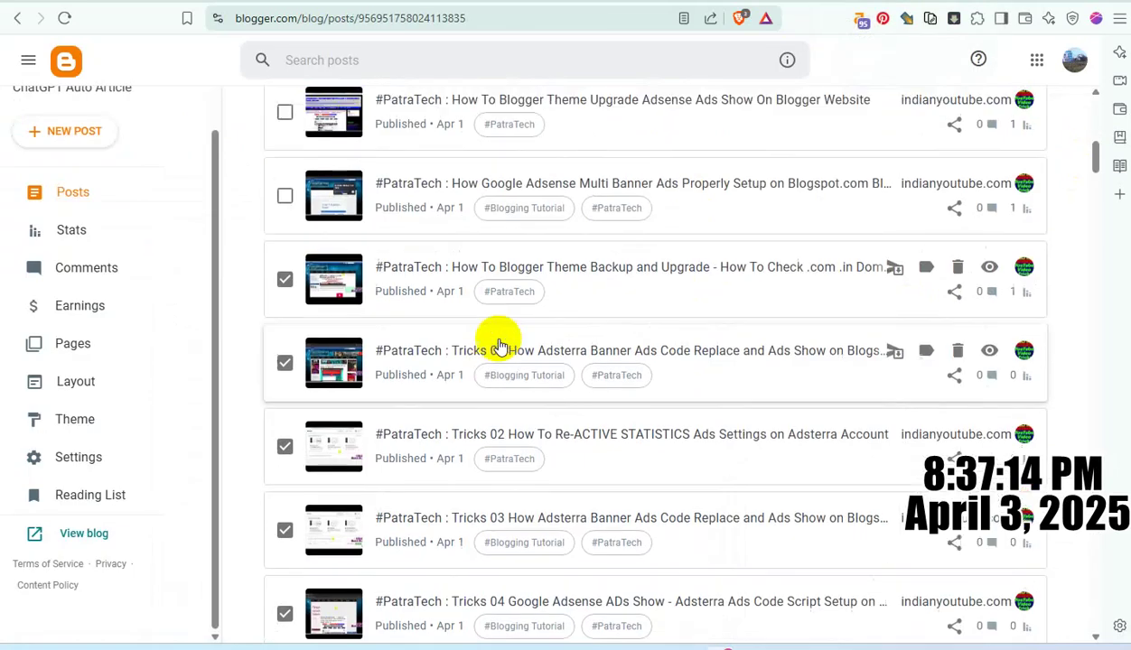
Mark the "How Google Adsense Multi Banner Ads Properly Setup" post and update its description heading to "本教學影片的說明 {Běn jiàoxué yǐngpiàn de shuōmíng}:".
scroll(500, 348, up, 2)
click(285, 332)
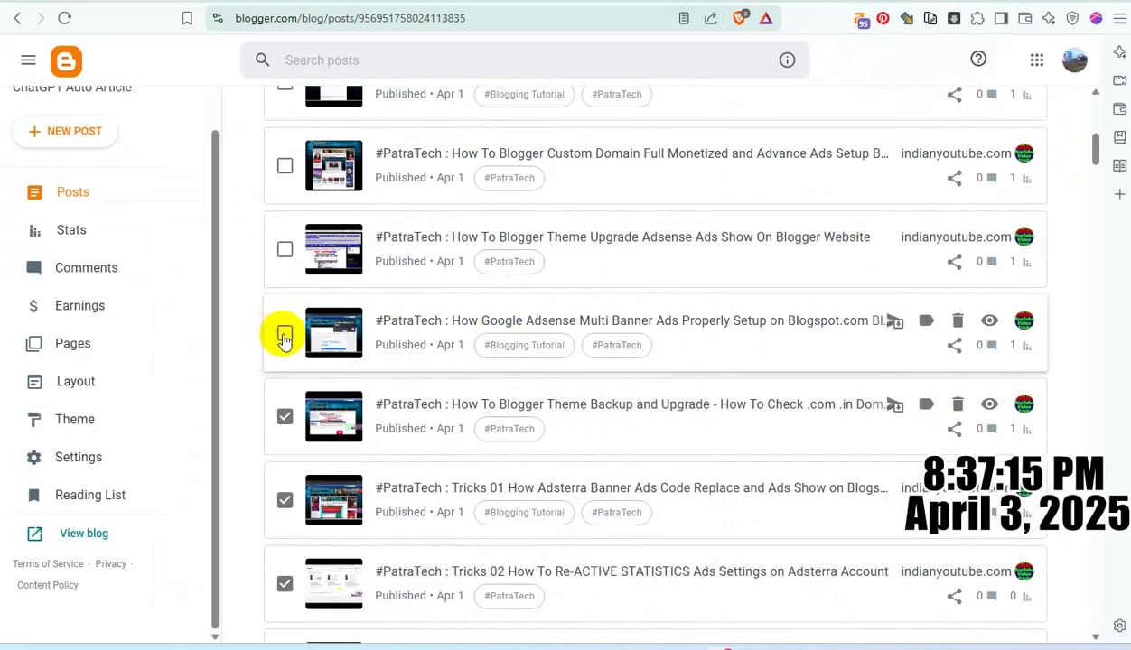
click(544, 327)
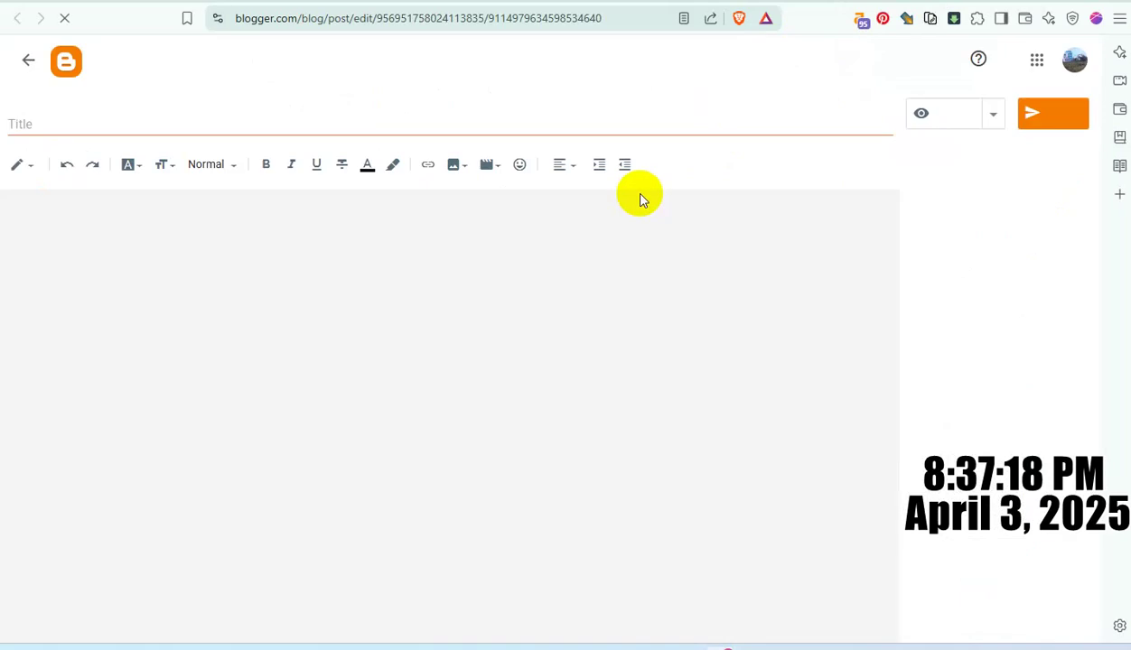
drag(449, 321, 45, 191)
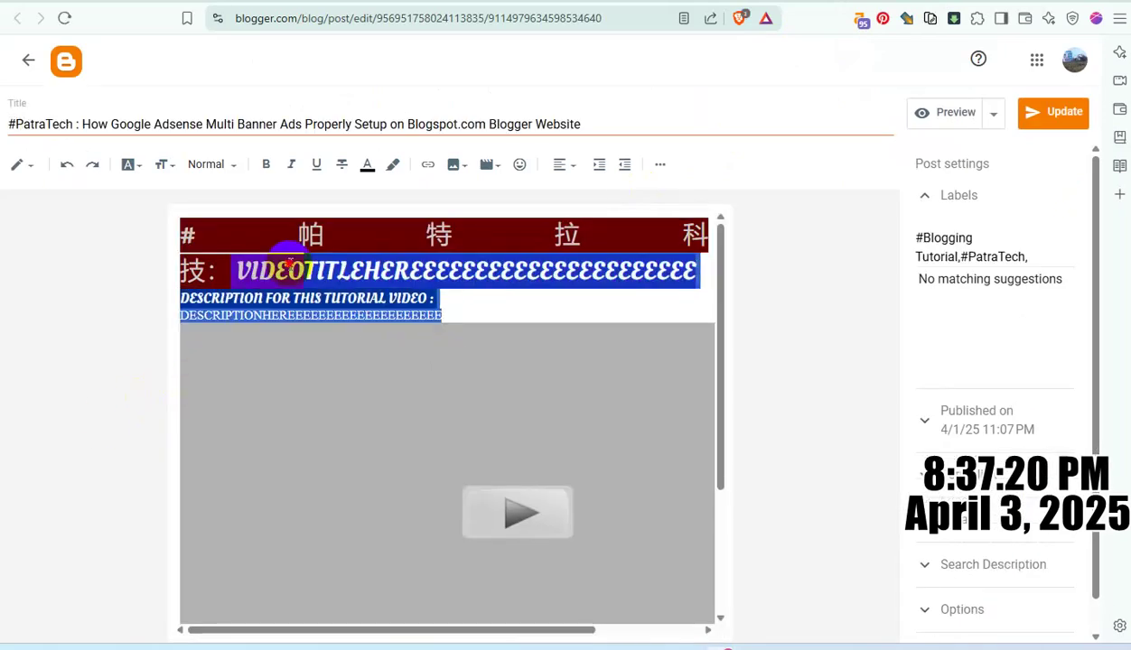
key(ctrl+v)
click(1031, 116)
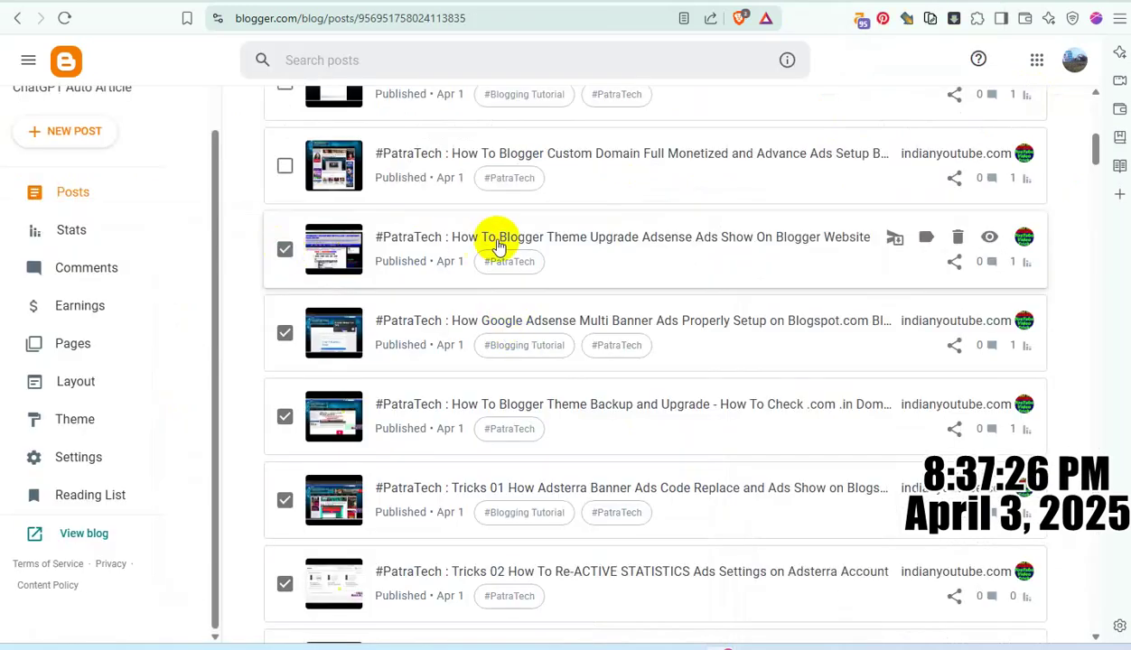
Update the description heading of the "How To Blogger Theme Upgrade Adsense Ads Show" post to "本教學影片的說明 {Běn jiàoxué yǐngpiàn de shuōmíng}:".
click(497, 237)
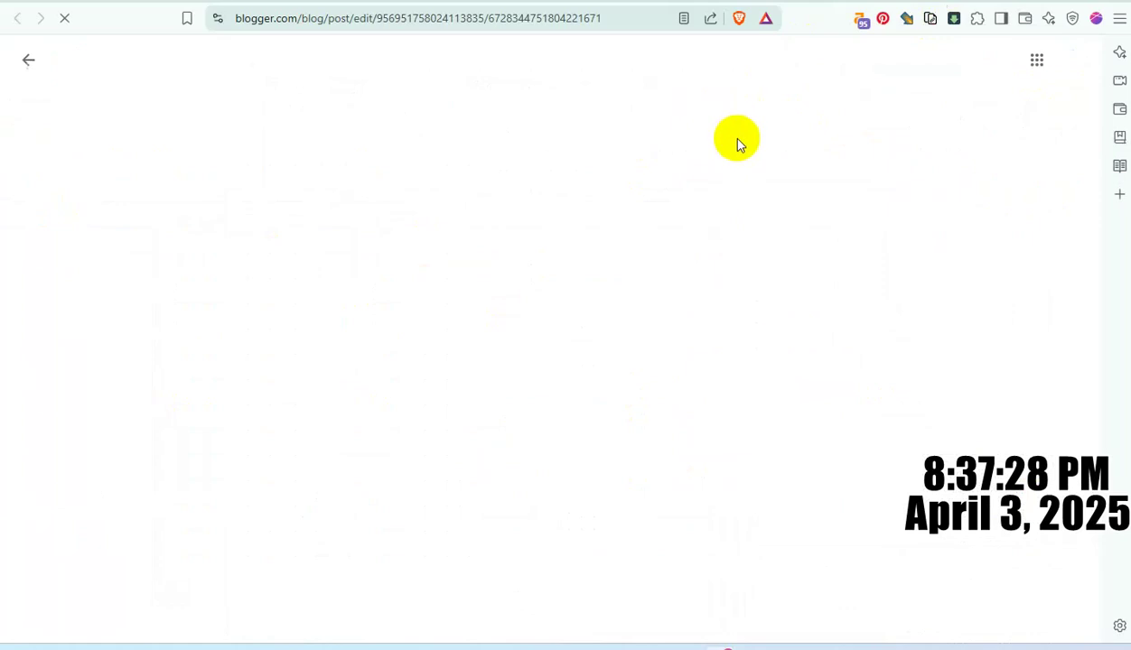
drag(499, 313, 18, 210)
click(886, 177)
click(1055, 117)
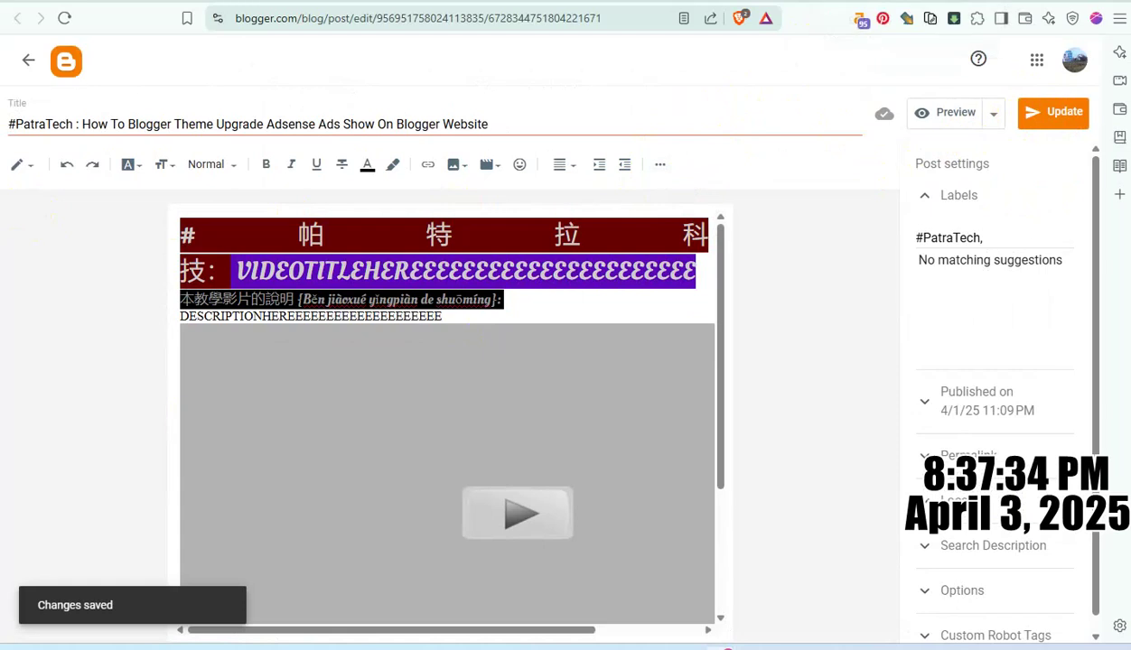
Mark the "How To Blogger Custom Domain Full Monetized and Advance Ads Setup" post and open it for editing.
scroll(483, 298, up, 1)
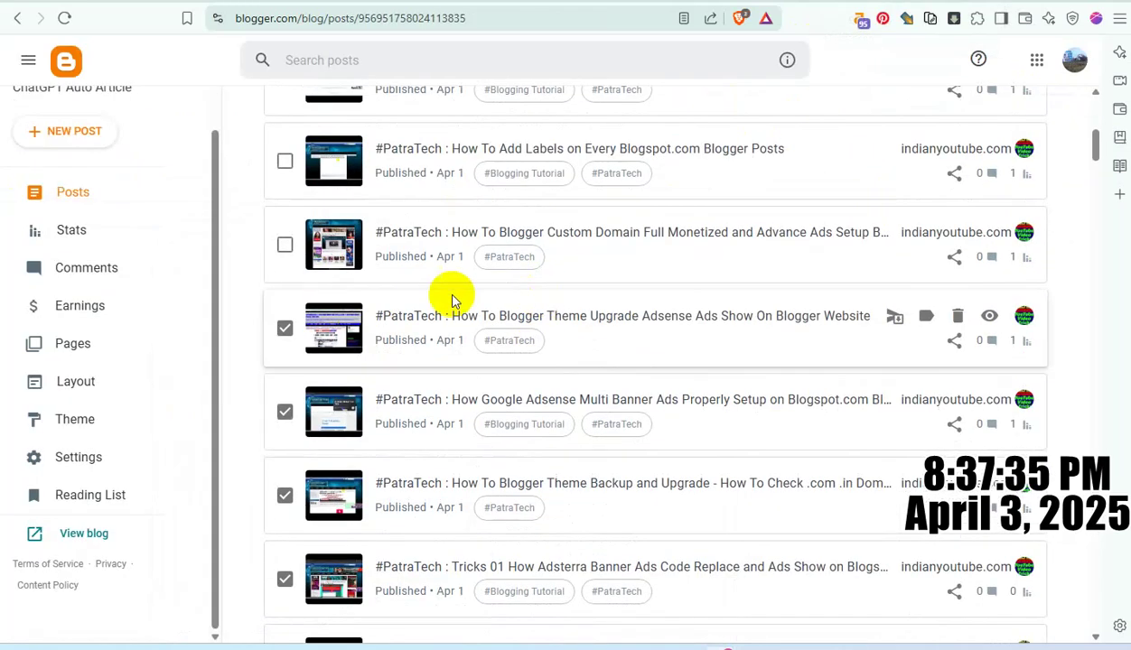
click(284, 246)
click(682, 152)
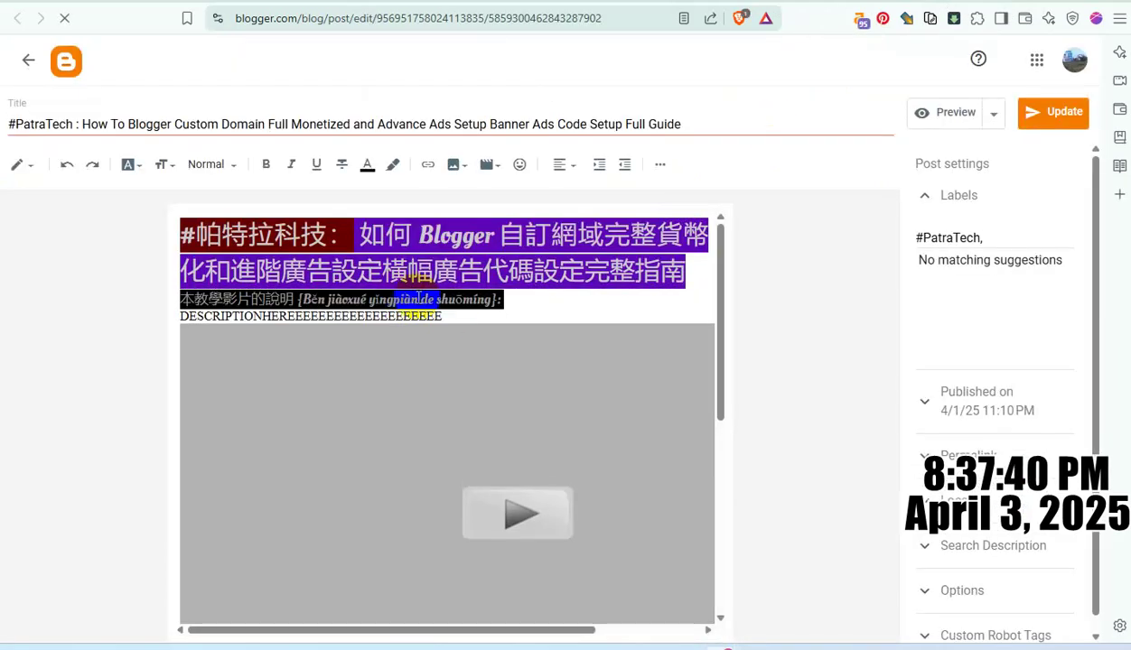
key(ctrl+a)
key(ctrl+v)
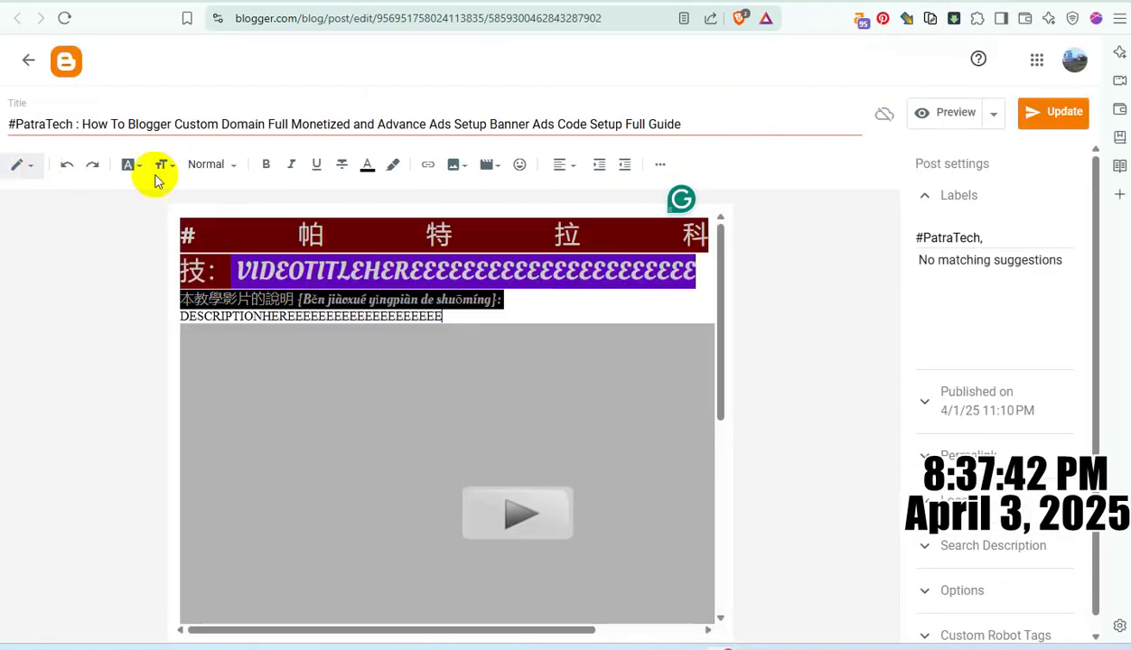
key(ctrl+z)
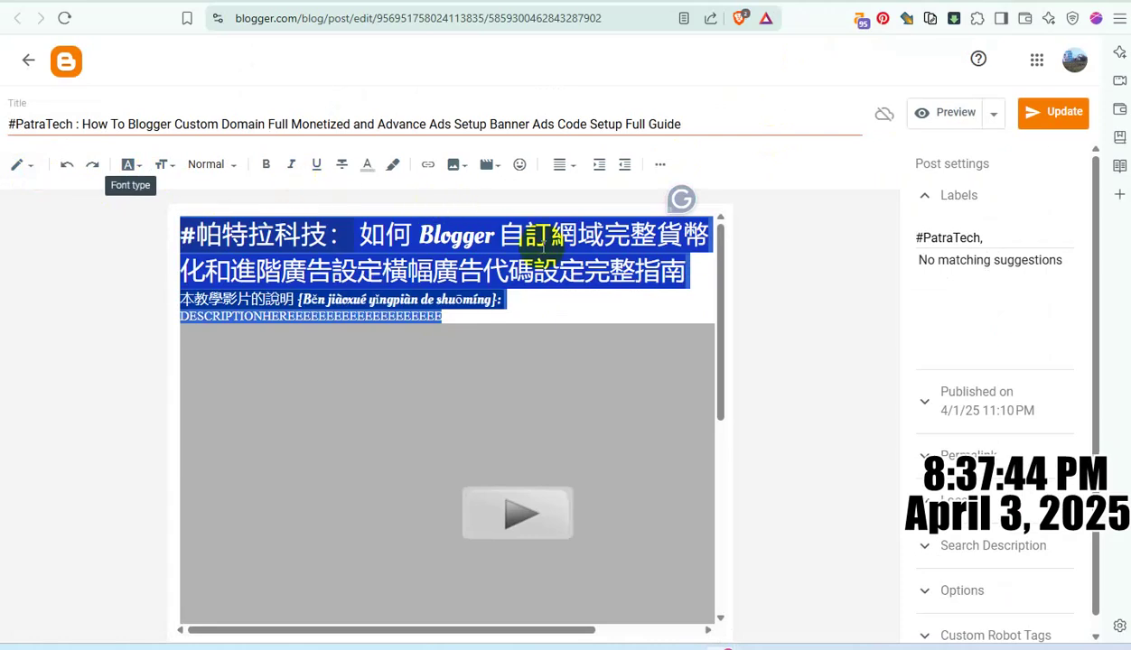
Check the custom domain post's Chinese and English sections in the editor, and leave it without saving the changes.
click(594, 290)
scroll(622, 316, down, 4)
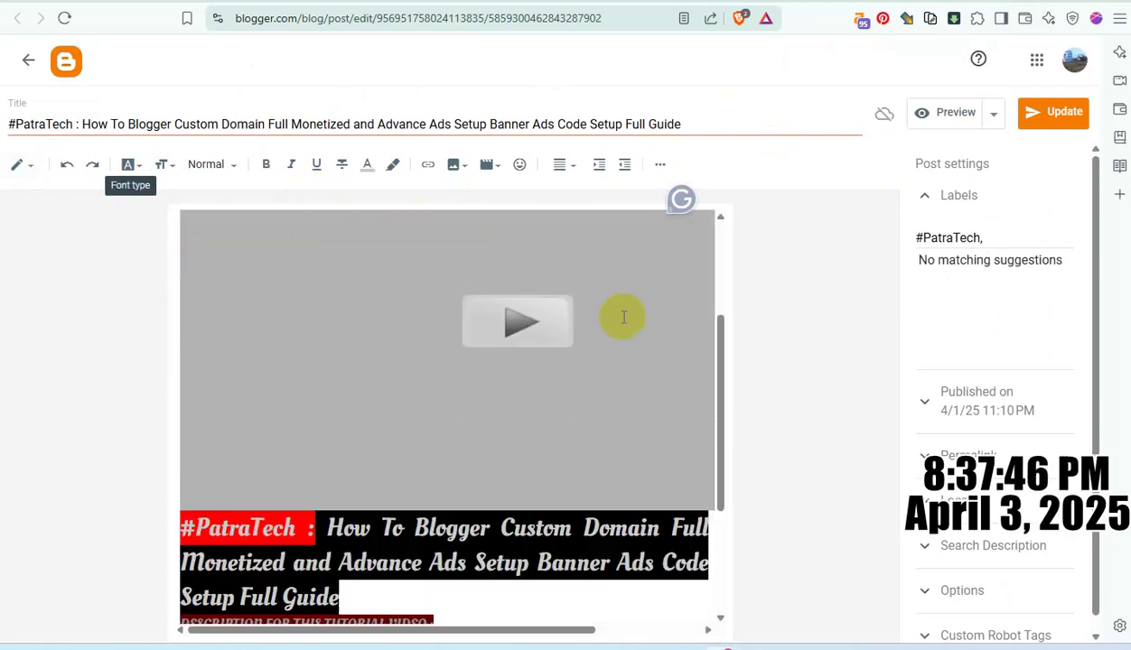
click(628, 314)
scroll(626, 308, up, 5)
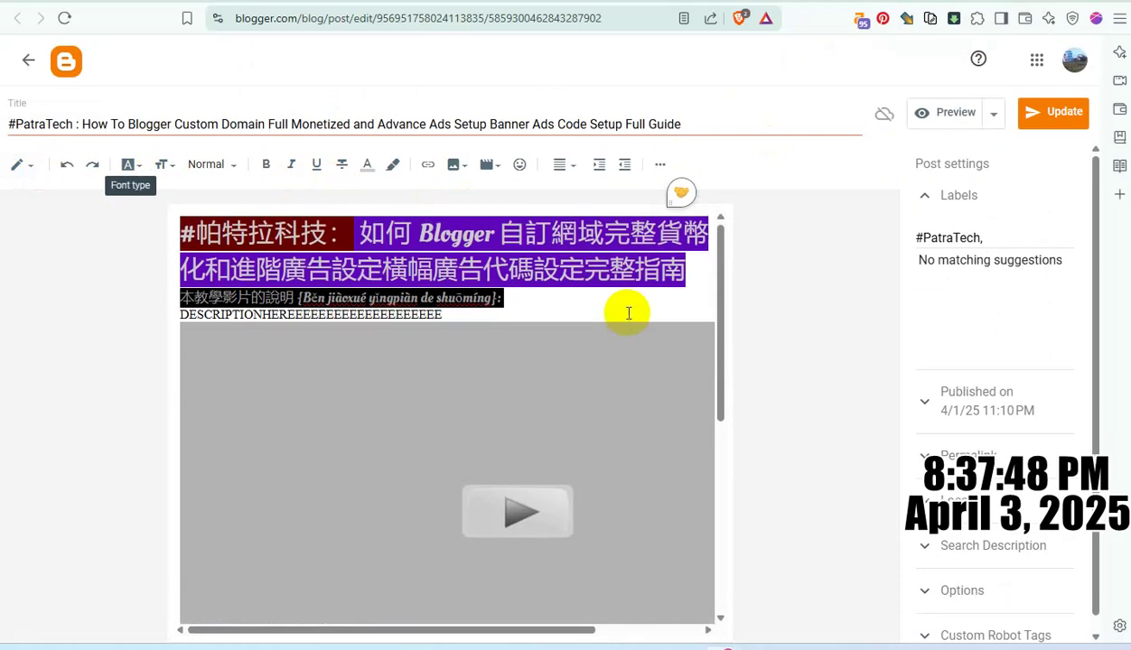
click(26, 69)
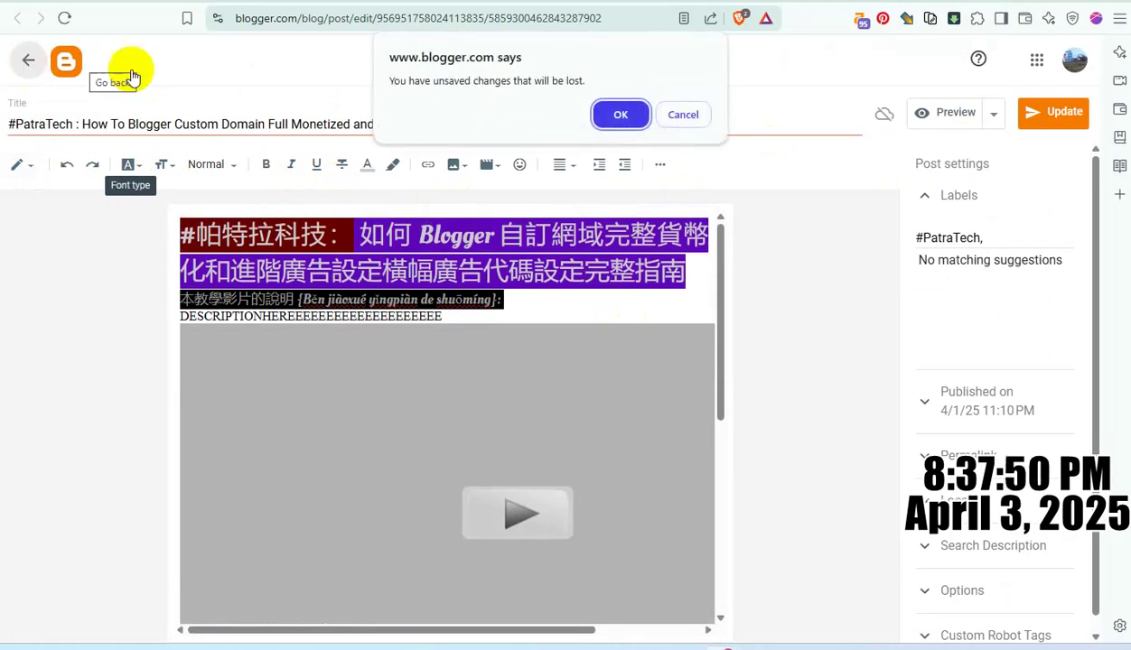
click(618, 116)
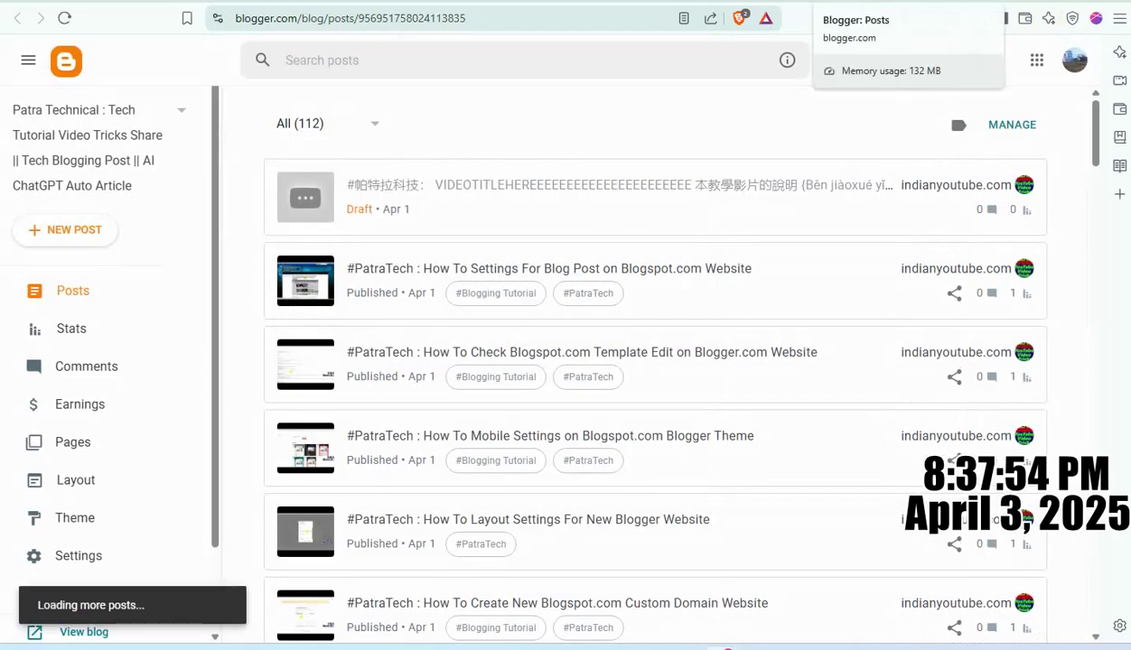
Reopen the "How To Blogger Custom Domain Full Monetized" post from the post list and review its saved body text.
click(856, 1)
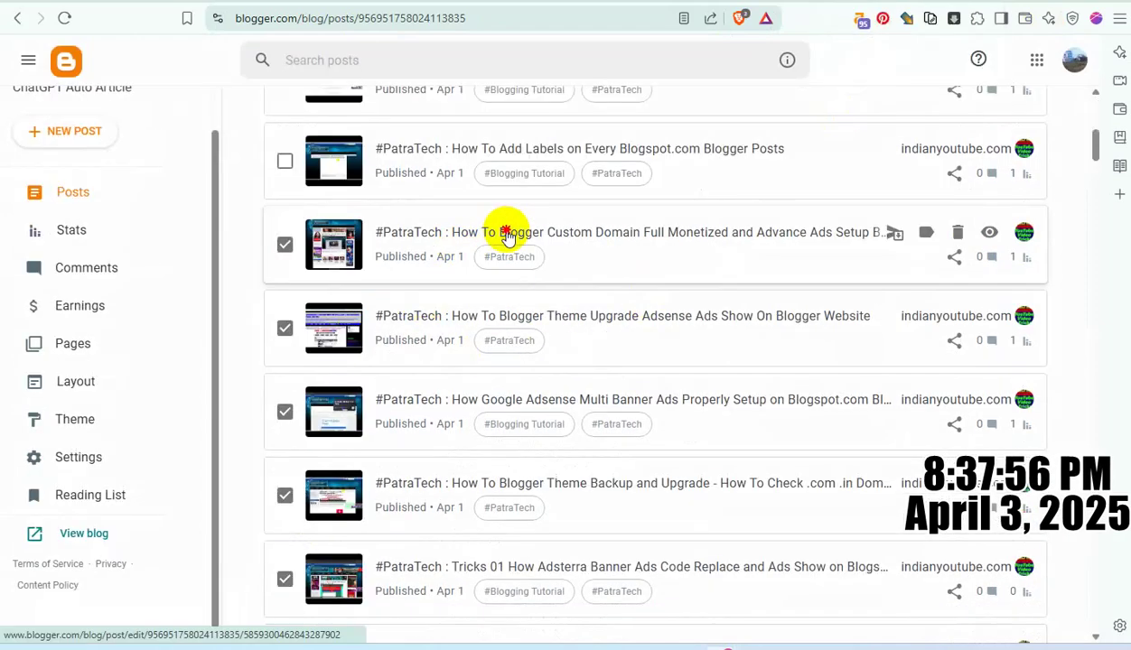
click(893, 233)
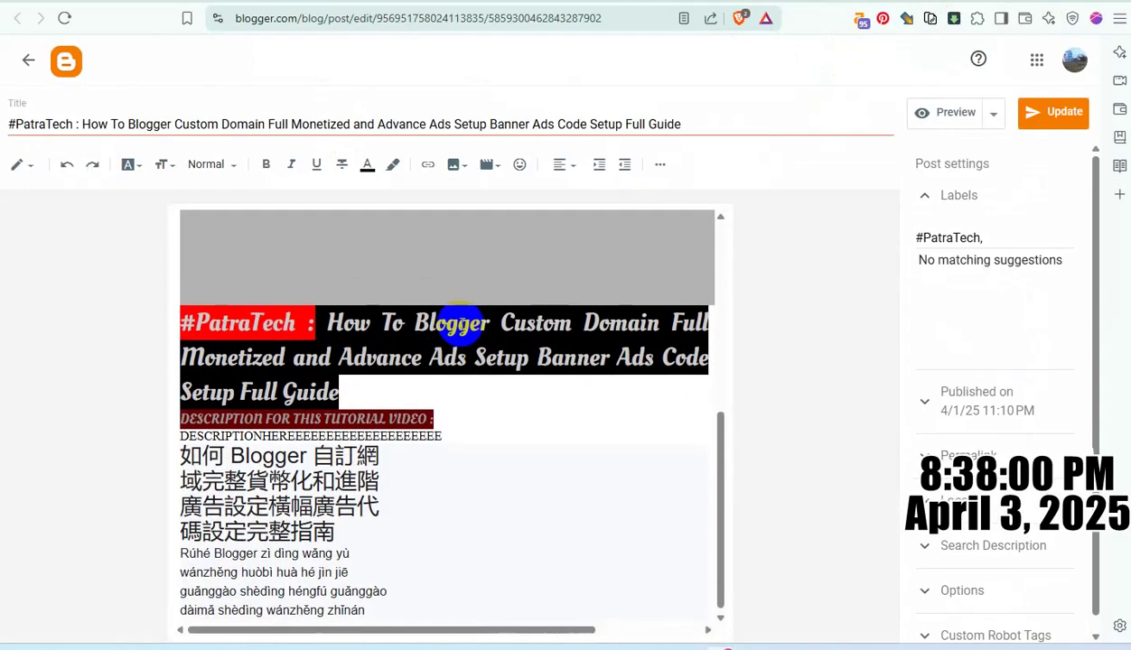
key(alt+Left)
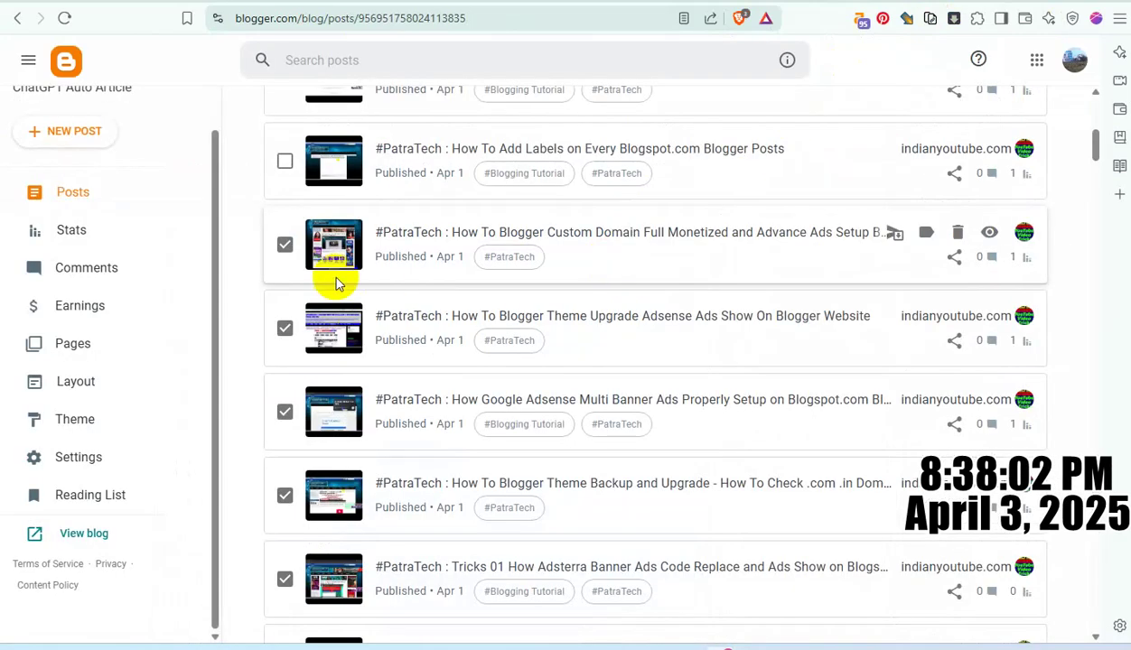
View the published page of the "How To Blogger Custom Domain Full Monetized" post and check its headings and description text.
scroll(870, 290, up, 5)
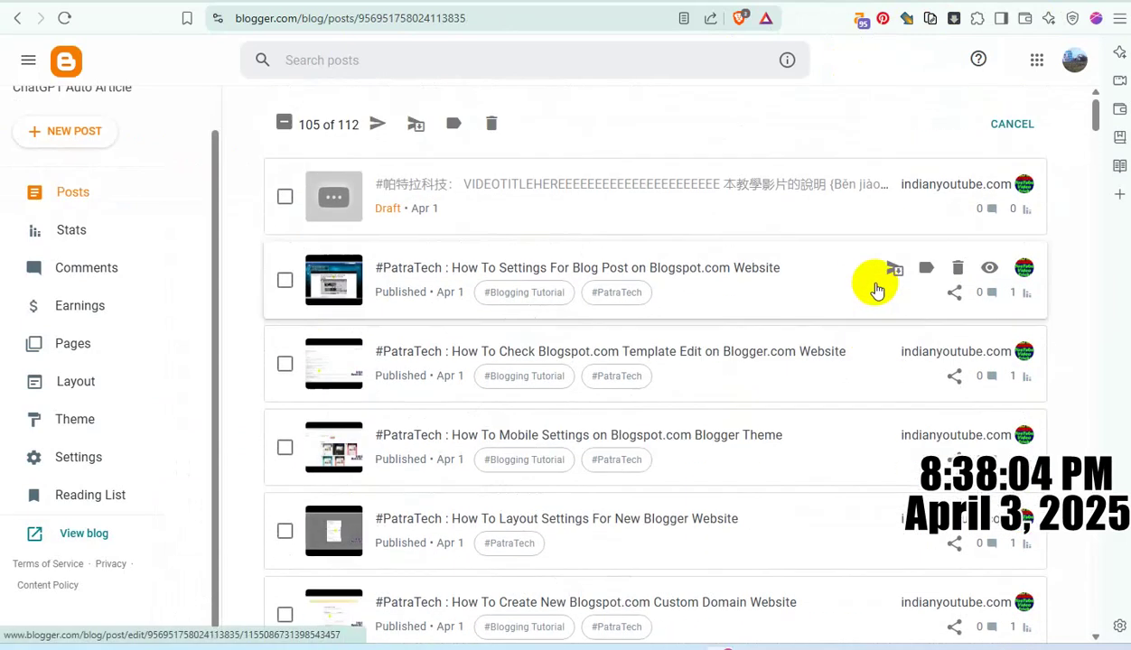
scroll(874, 287, down, 6)
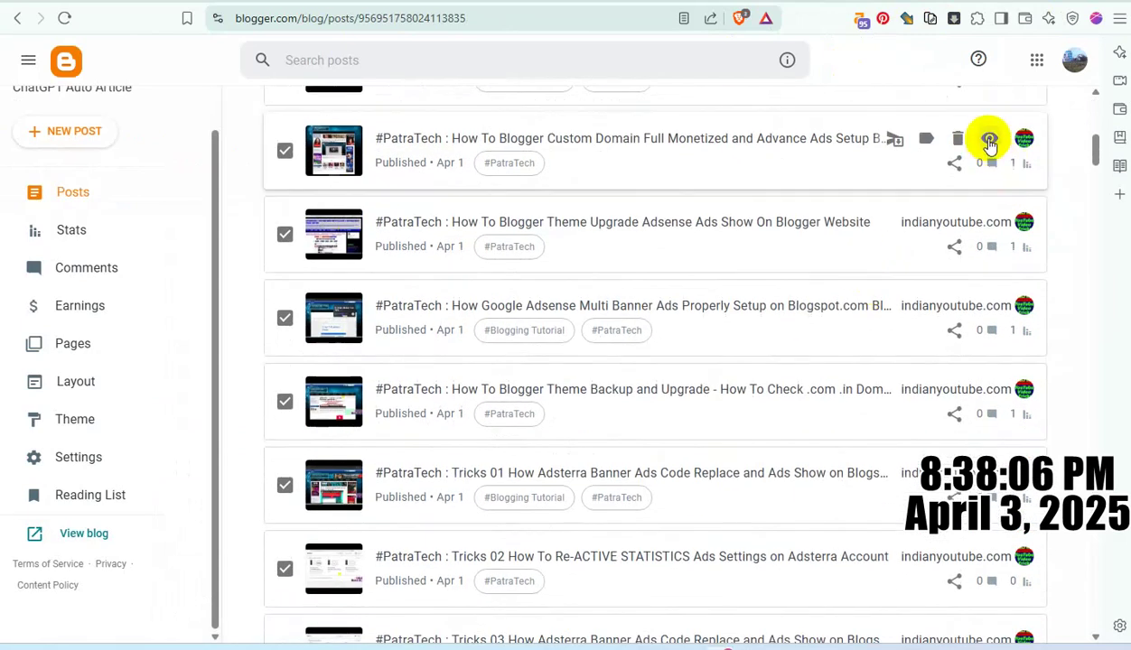
click(989, 140)
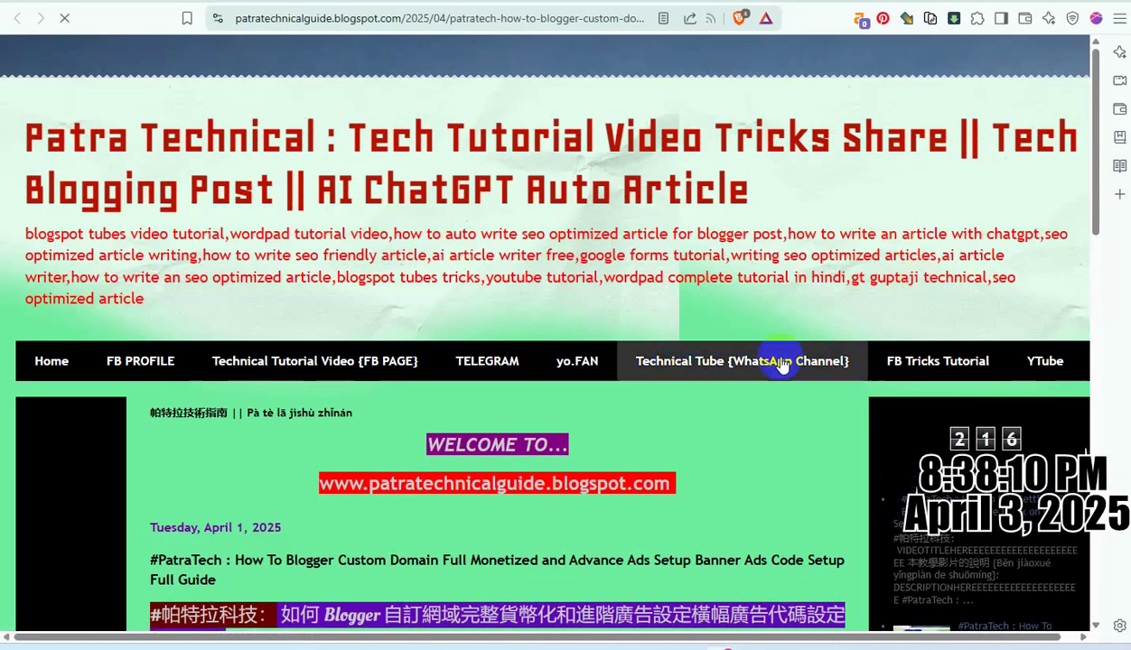
scroll(719, 359, down, 5)
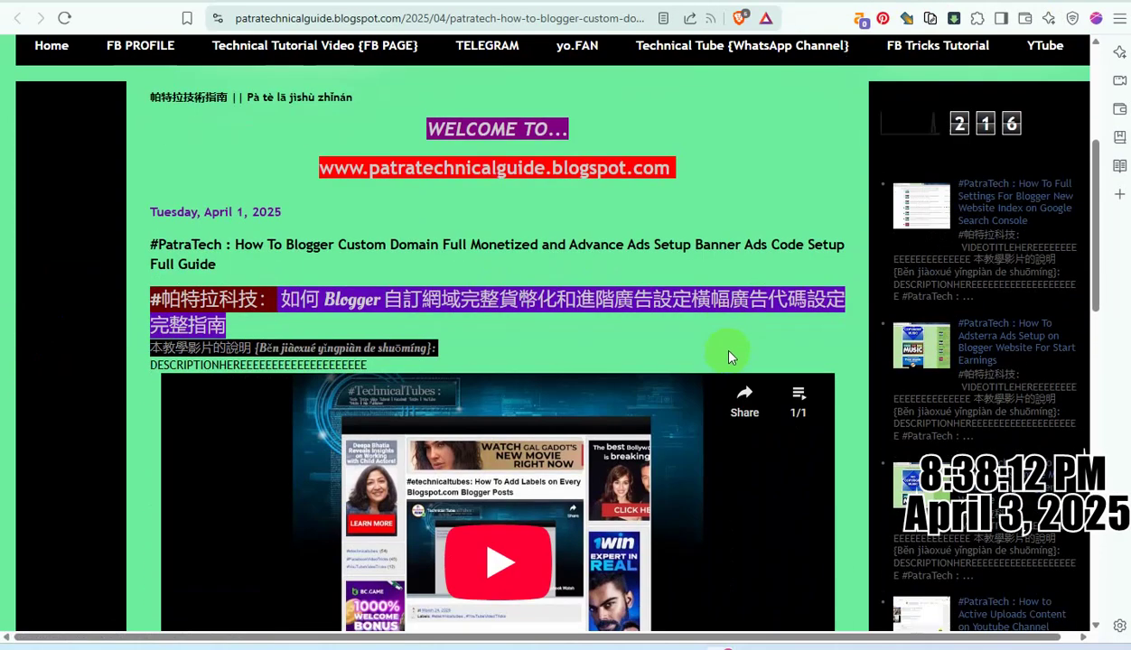
scroll(728, 357, down, 7)
scroll(728, 357, up, 3)
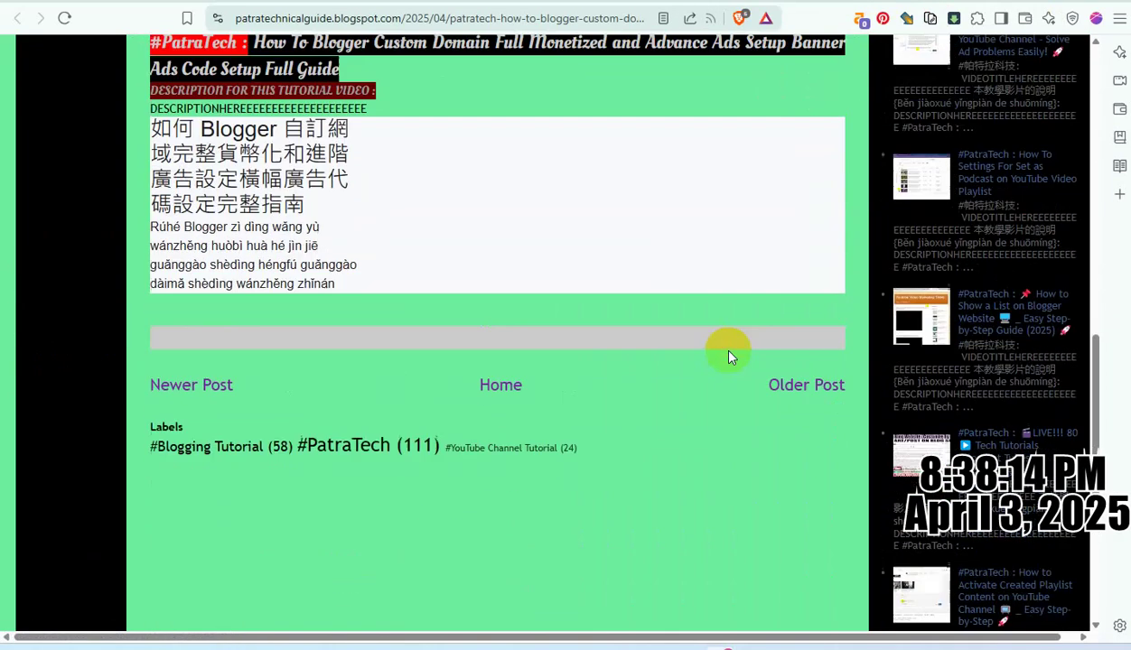